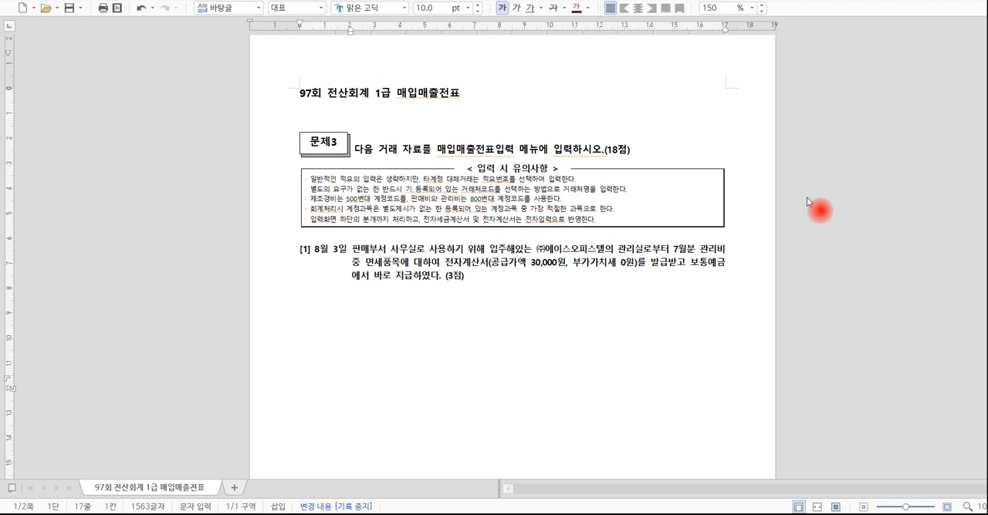
Read the exam round and topic in the document title, and the points allotted in the 문제3 instruction.
click(301, 95)
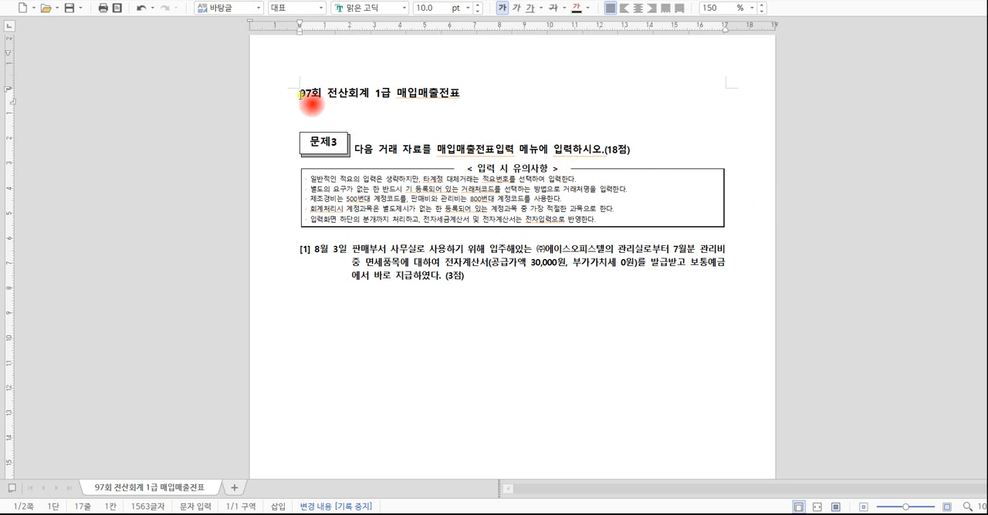
drag(301, 95, 318, 98)
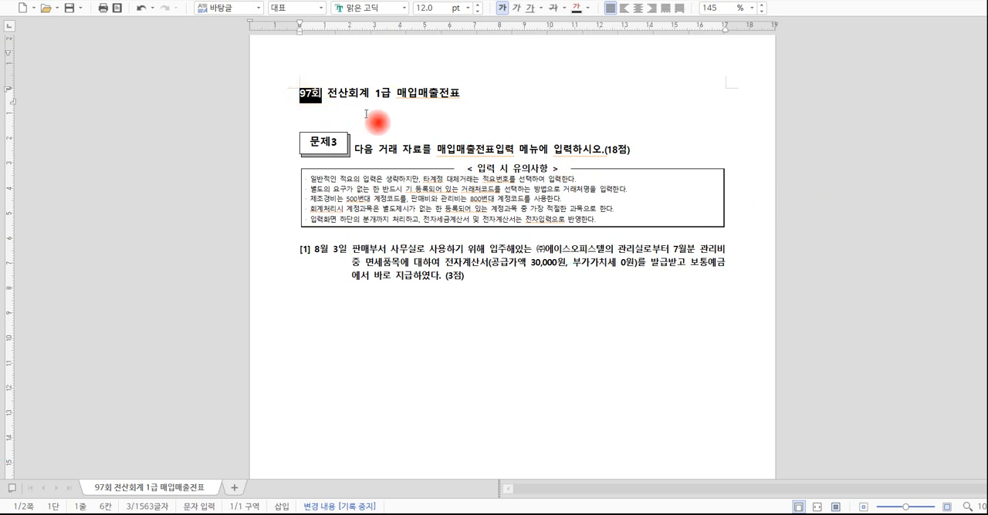
click(396, 93)
drag(395, 93, 468, 97)
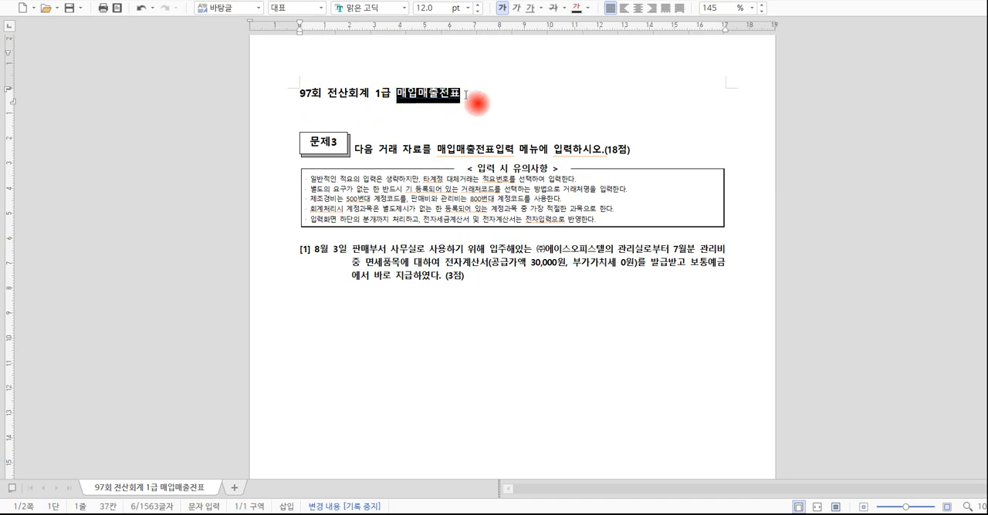
click(470, 95)
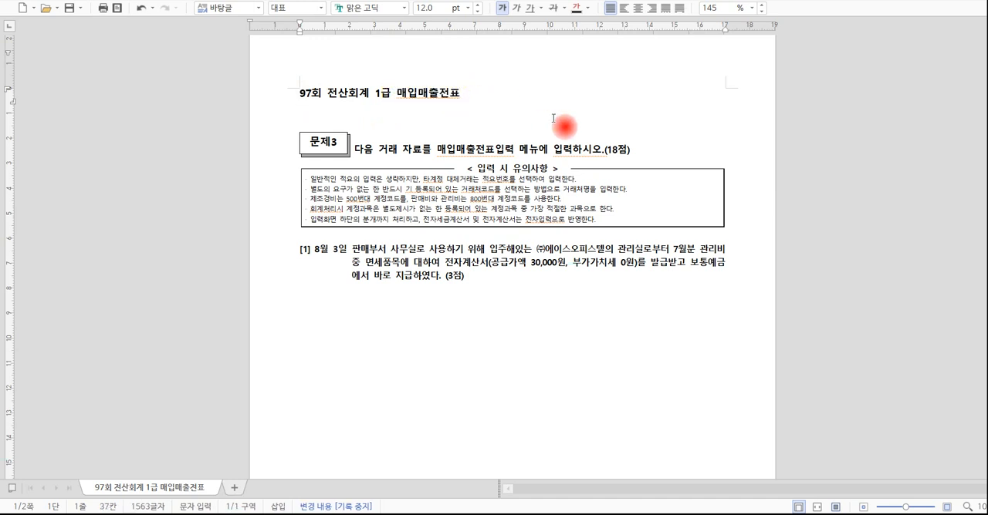
click(636, 149)
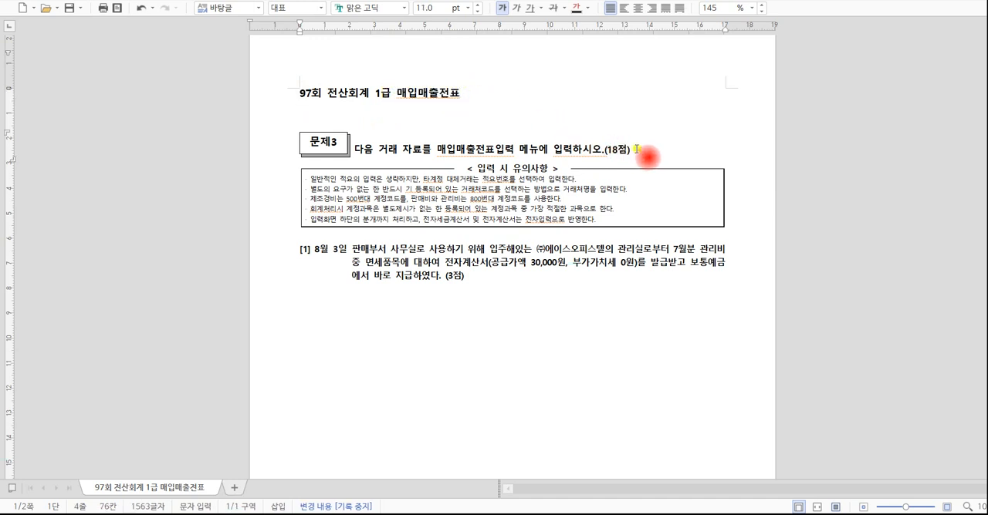
drag(605, 149, 627, 151)
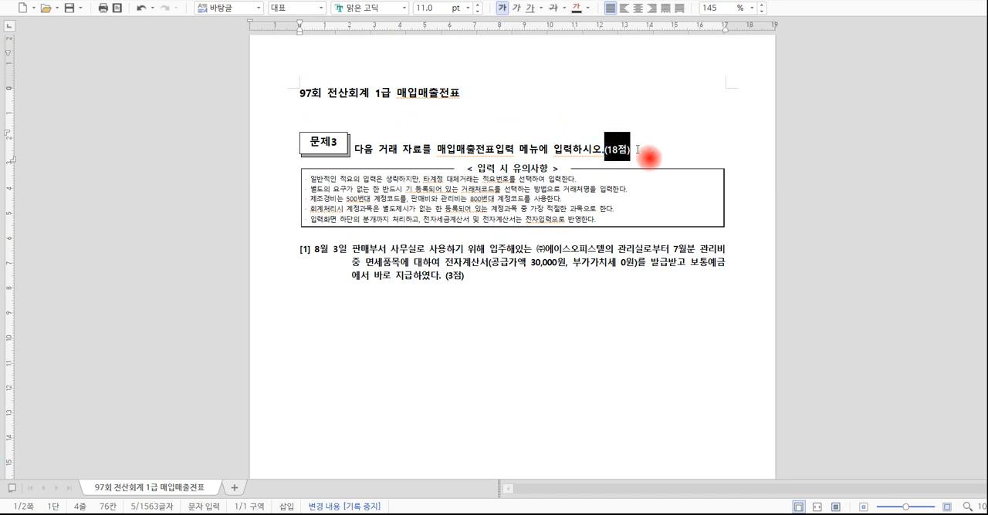
click(638, 149)
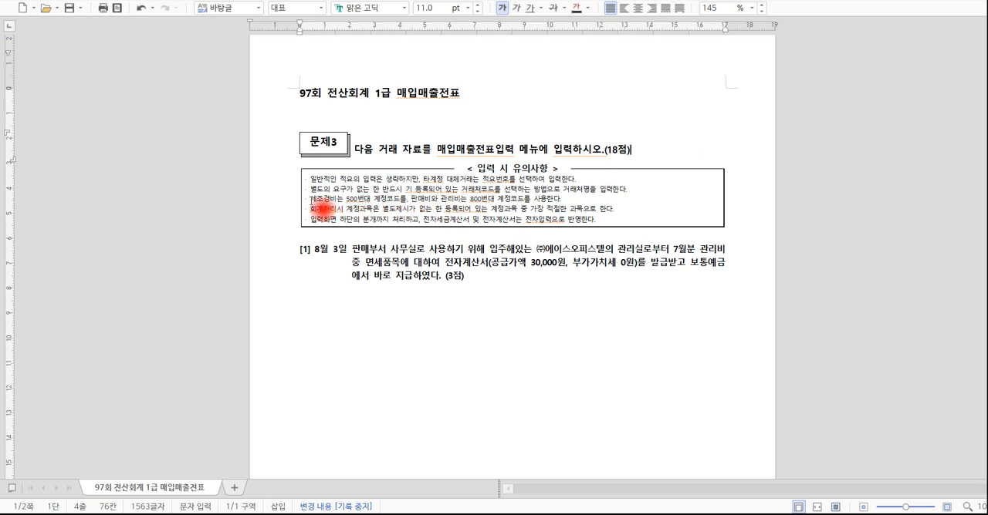
Examine the input notes on which account codes apply to manufacturing costs and to selling and administrative expenses.
drag(311, 199, 503, 203)
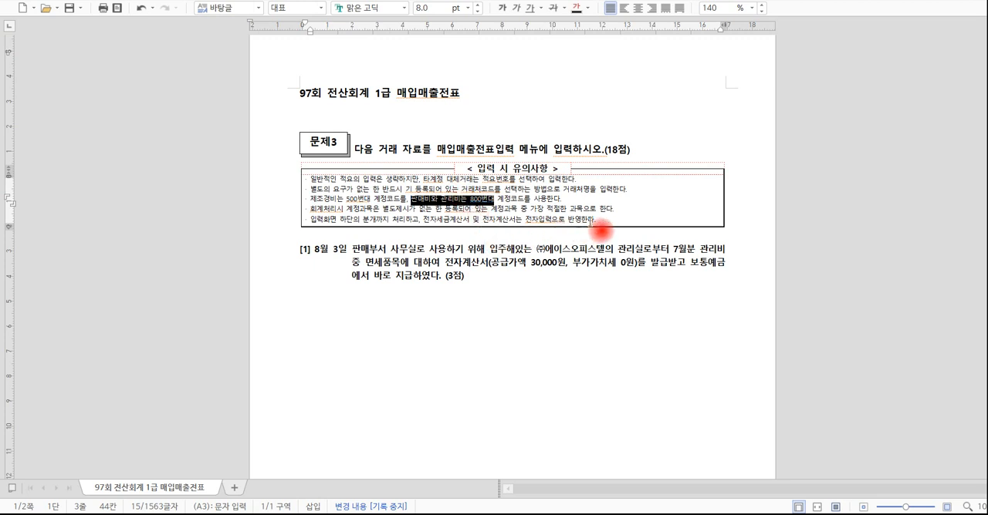
click(600, 219)
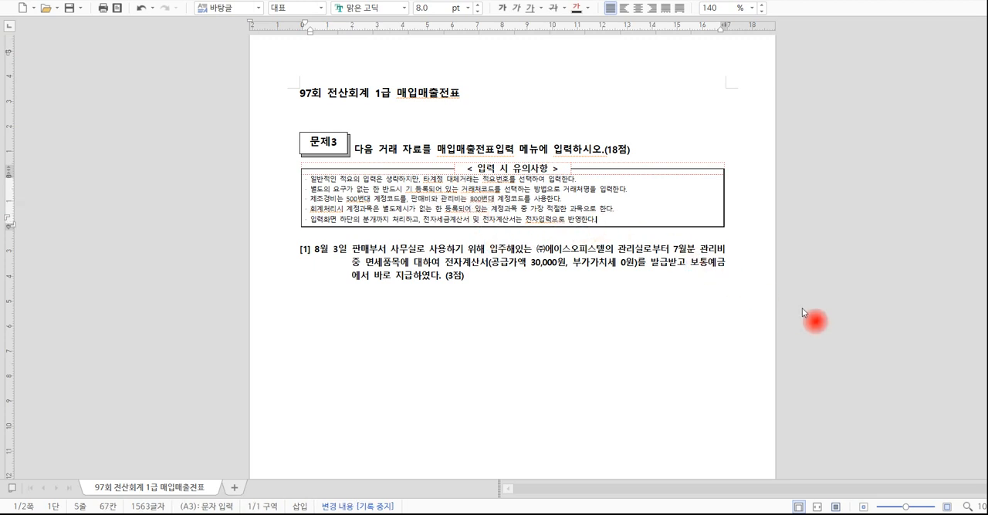
click(486, 288)
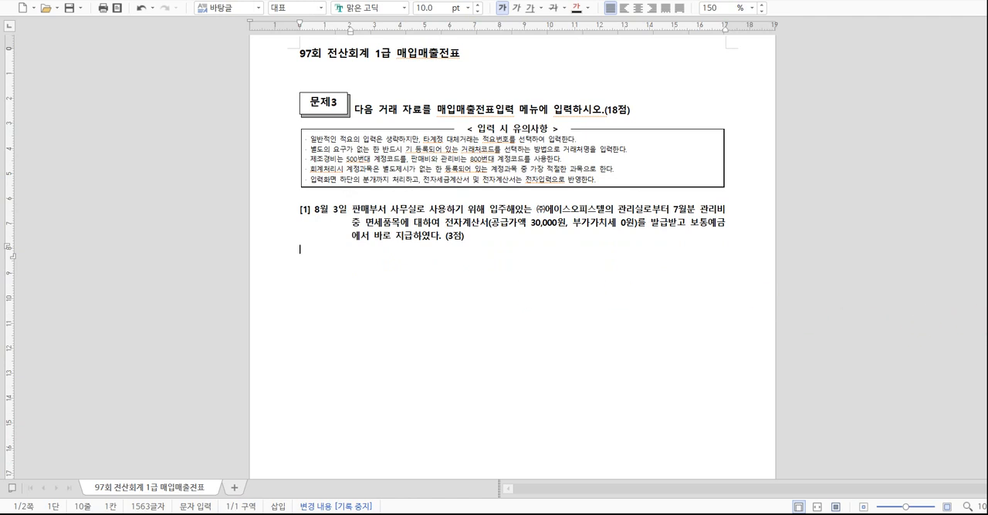
Examine transaction [1] for its tax-exempt item wording (면세품목) and its payment method.
click(365, 223)
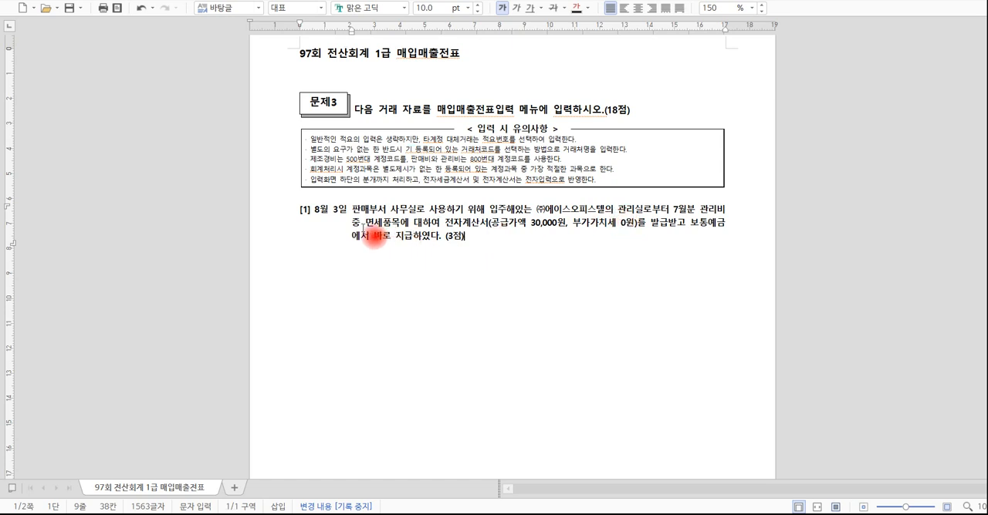
drag(366, 224, 399, 224)
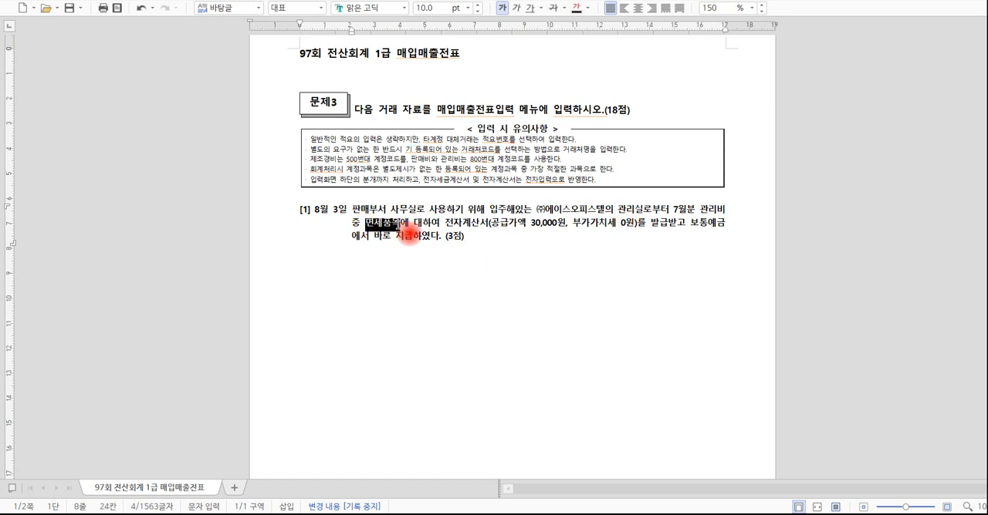
click(419, 233)
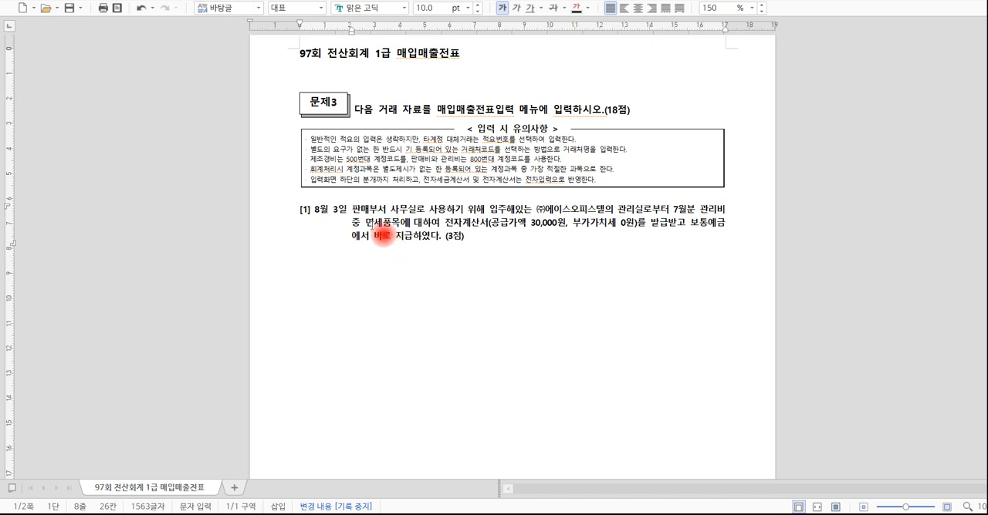
drag(368, 222, 383, 224)
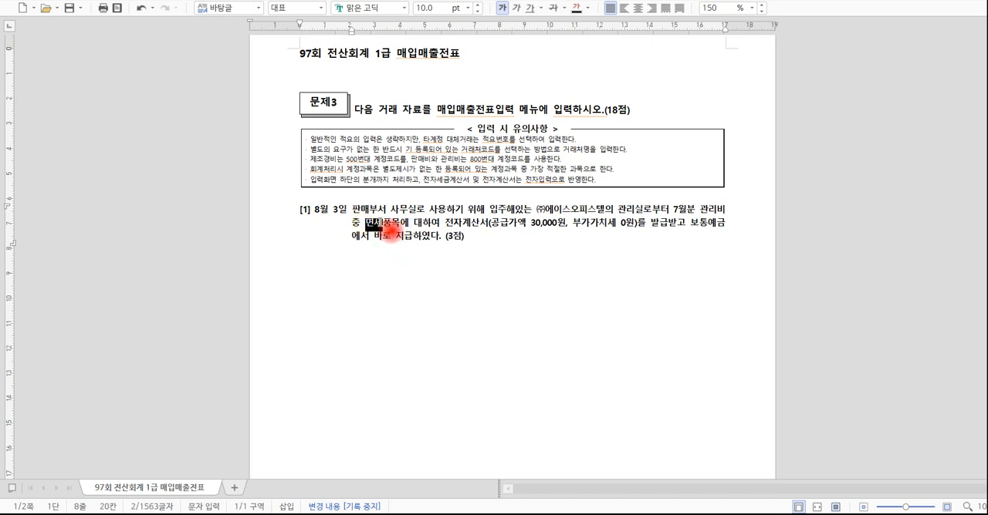
drag(690, 224, 720, 228)
click(591, 267)
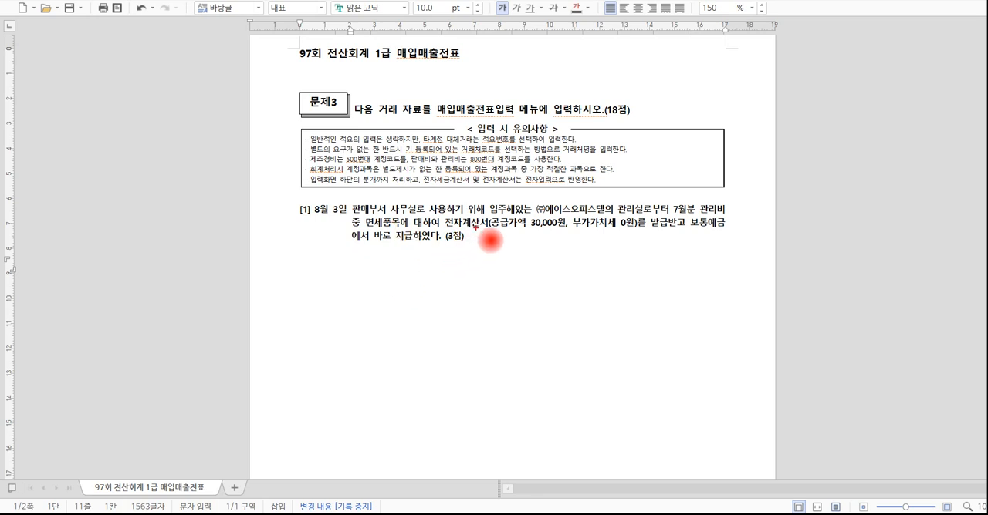
Circle 전자계산서 in transaction [1], draw an arrow to a boxed handwritten note "53. 면세", and clear the annotations.
mouse_move(475, 228)
mouse_down()
mouse_move(451, 233)
mouse_move(463, 224)
mouse_move(493, 232)
mouse_move(452, 286)
mouse_move(466, 291)
mouse_up()
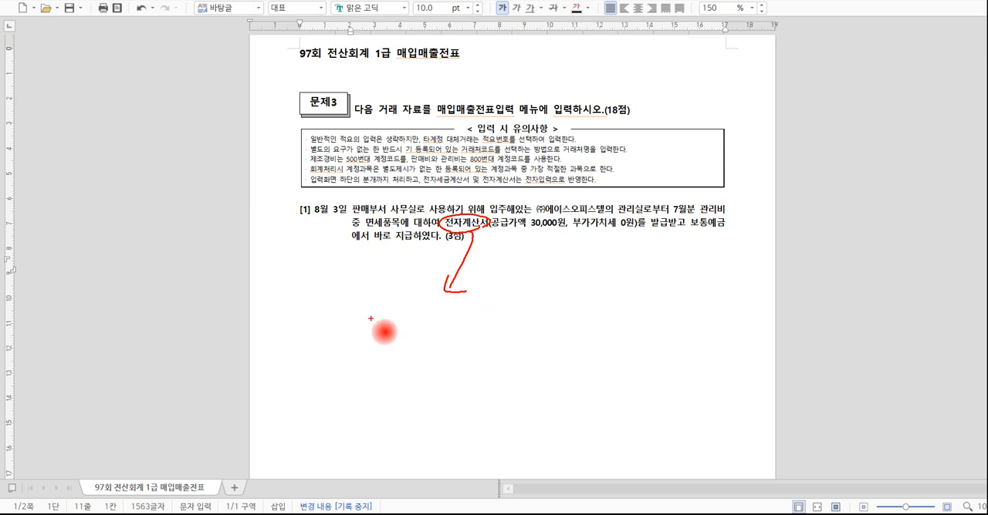
mouse_move(370, 311)
mouse_down()
mouse_move(376, 336)
mouse_move(383, 319)
mouse_move(386, 337)
mouse_move(418, 333)
mouse_up()
click(409, 332)
mouse_move(422, 317)
mouse_down()
mouse_move(424, 330)
mouse_move(444, 330)
mouse_up()
drag(433, 328, 451, 333)
mouse_move(457, 321)
mouse_down()
mouse_move(475, 319)
mouse_move(475, 343)
mouse_up()
drag(366, 353, 502, 357)
mouse_move(343, 302)
mouse_down()
mouse_move(347, 345)
mouse_move(496, 305)
mouse_move(523, 351)
mouse_up()
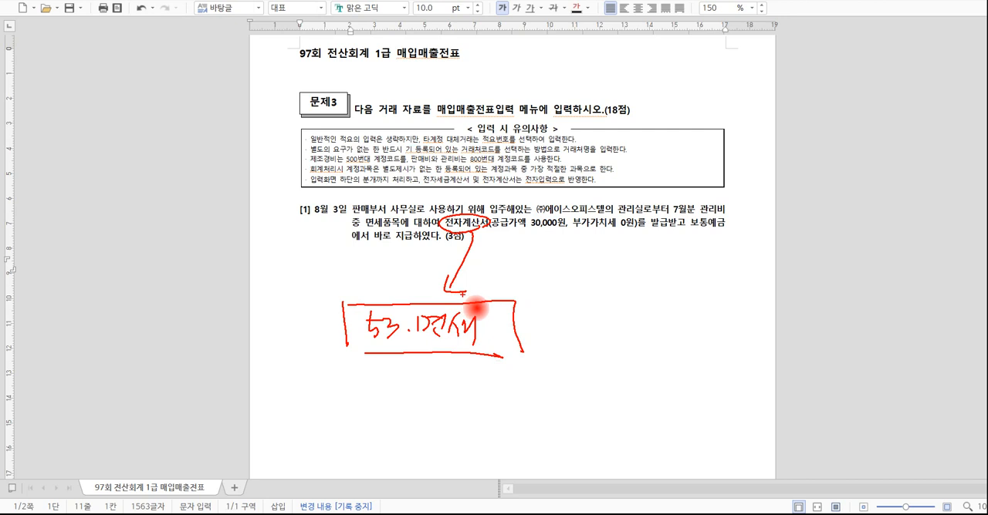
key(Escape)
Switch to KcLep, open 매입매출전표입력, and set the voucher date to month 08, day 3.
click(328, 514)
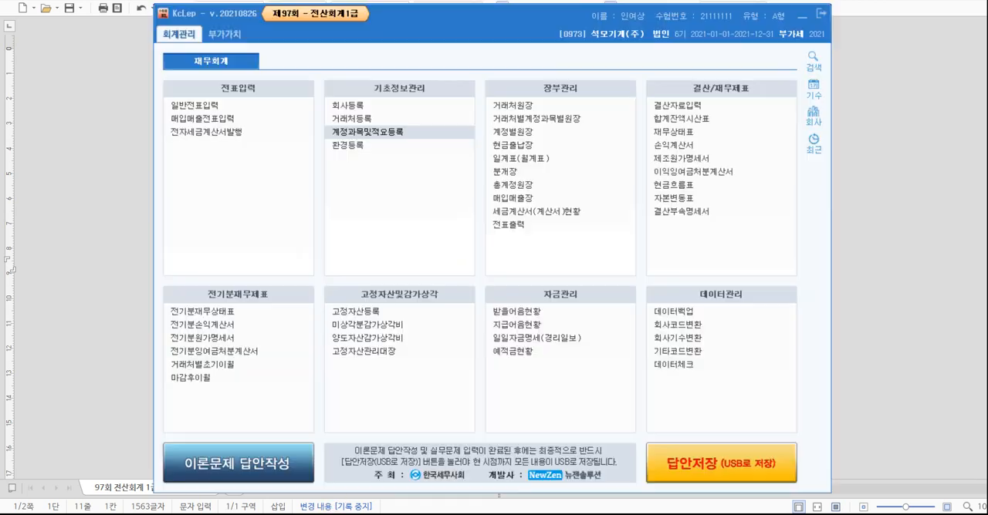
drag(489, 17, 500, 20)
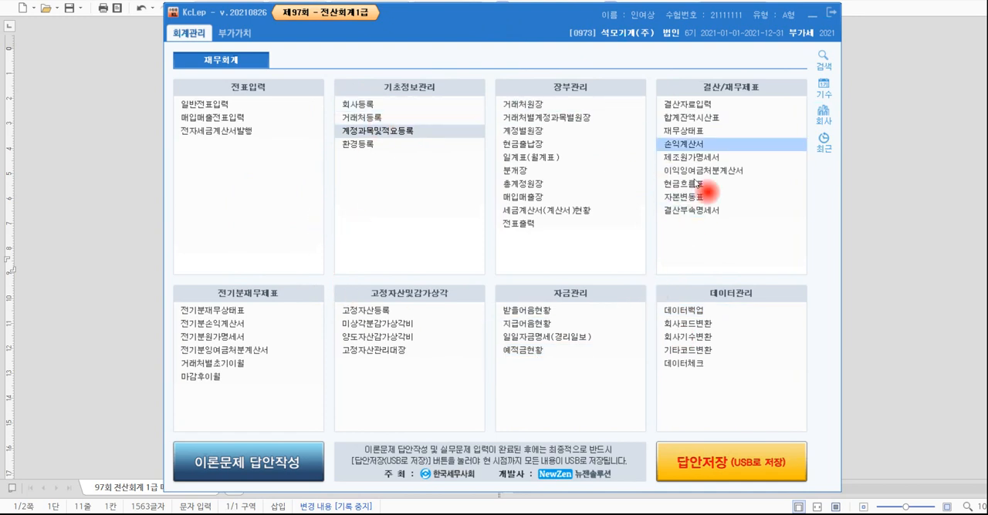
click(254, 122)
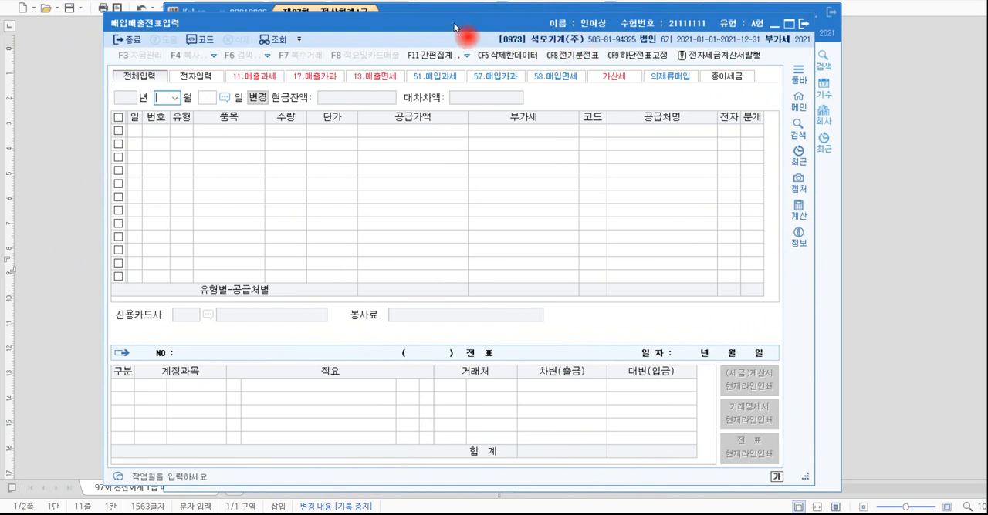
drag(454, 23, 527, 41)
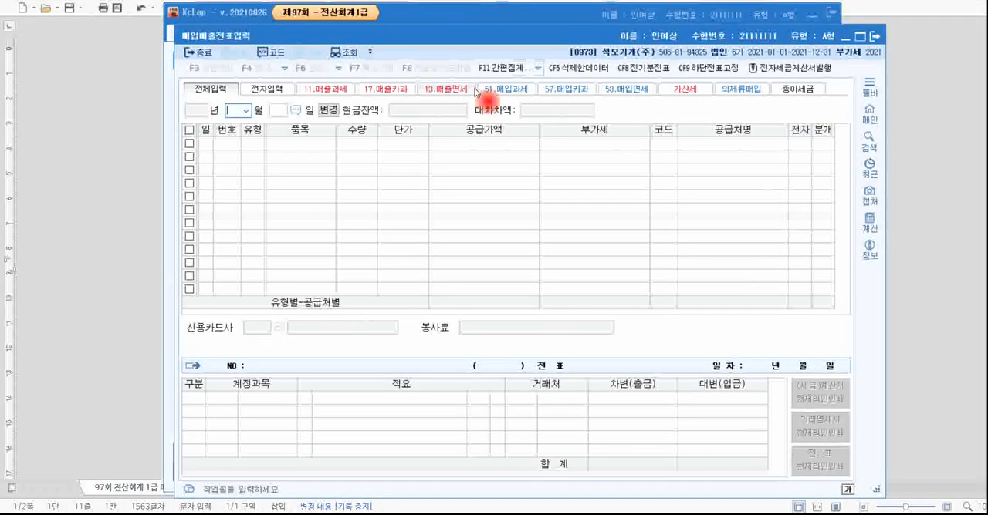
key(Return)
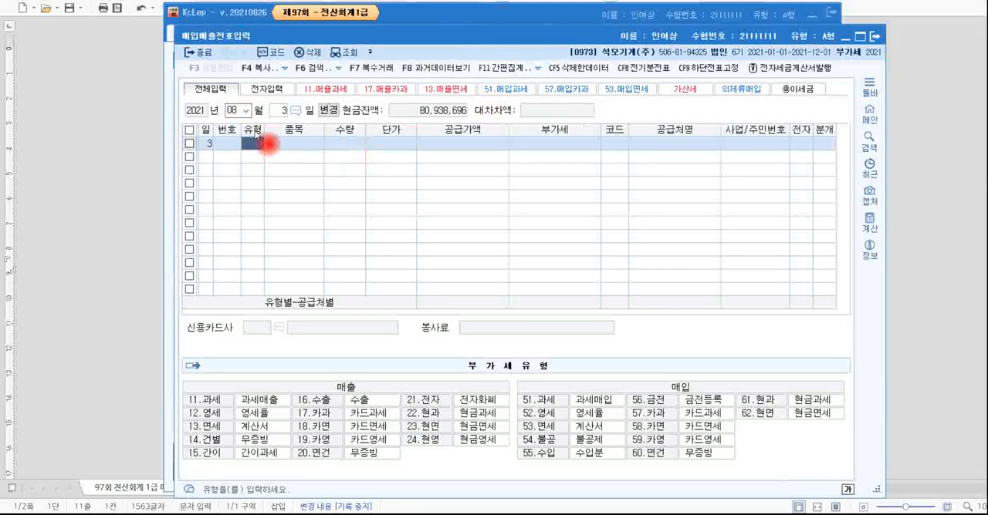
Enter a voucher line with type 53 (면세), item 관리비, blank quantity and unit price, and a supply amount of 30,000.
text(53)
key(Return)
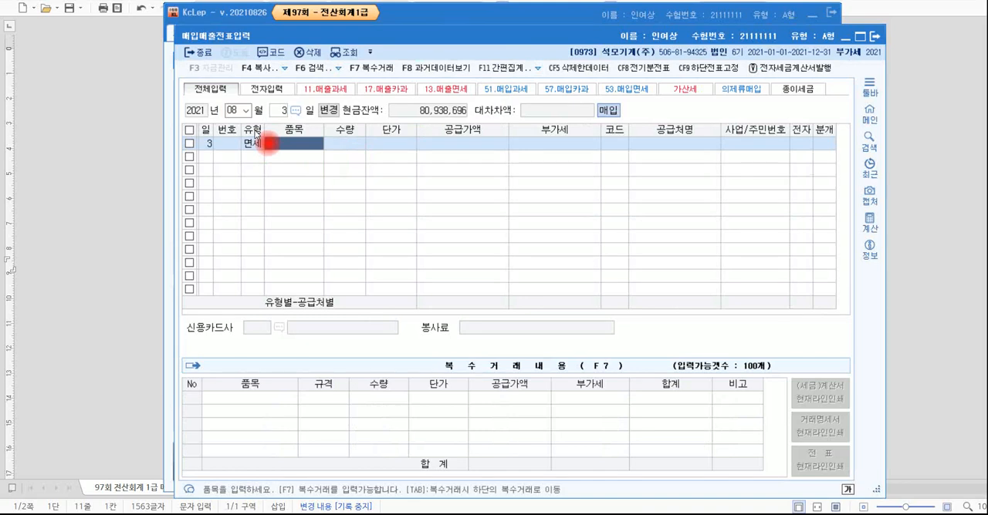
text(ㄱ)
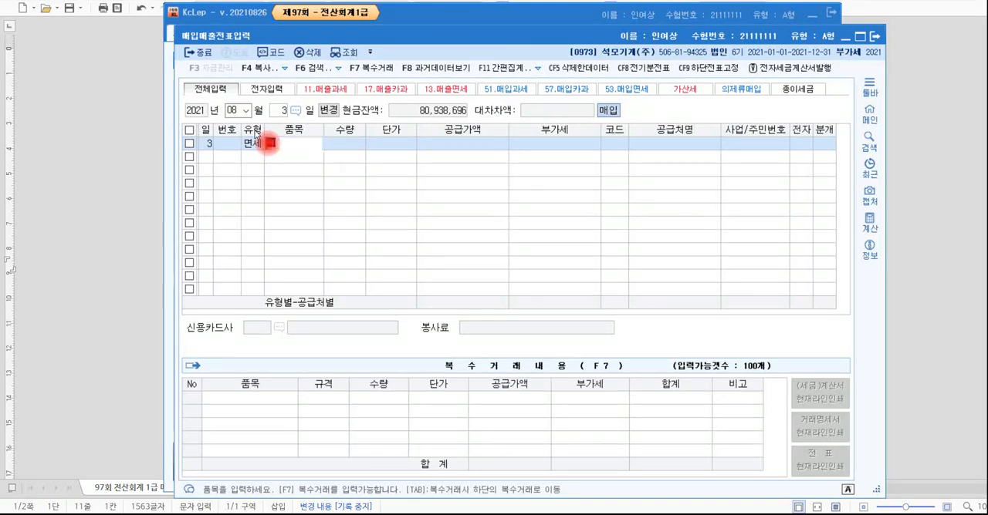
text(리비)
key(Return)
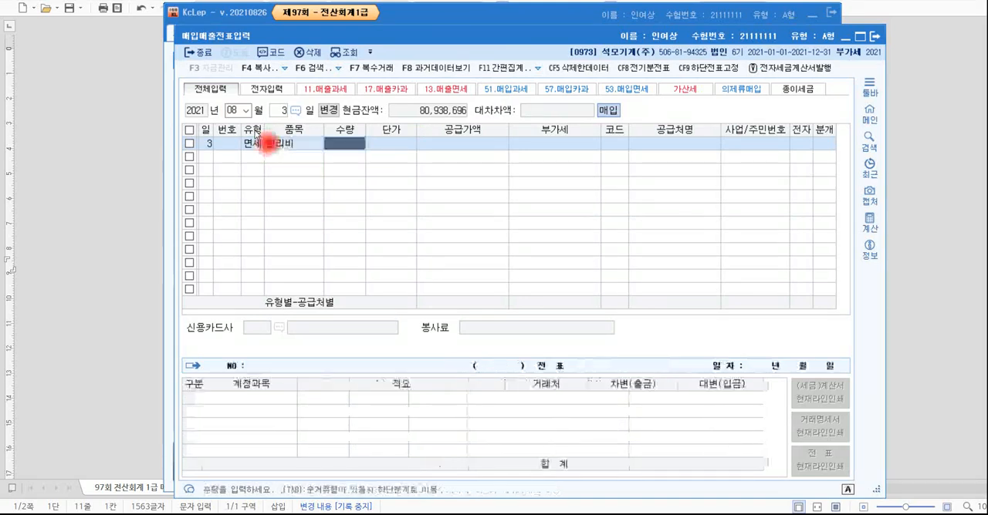
key(Return)
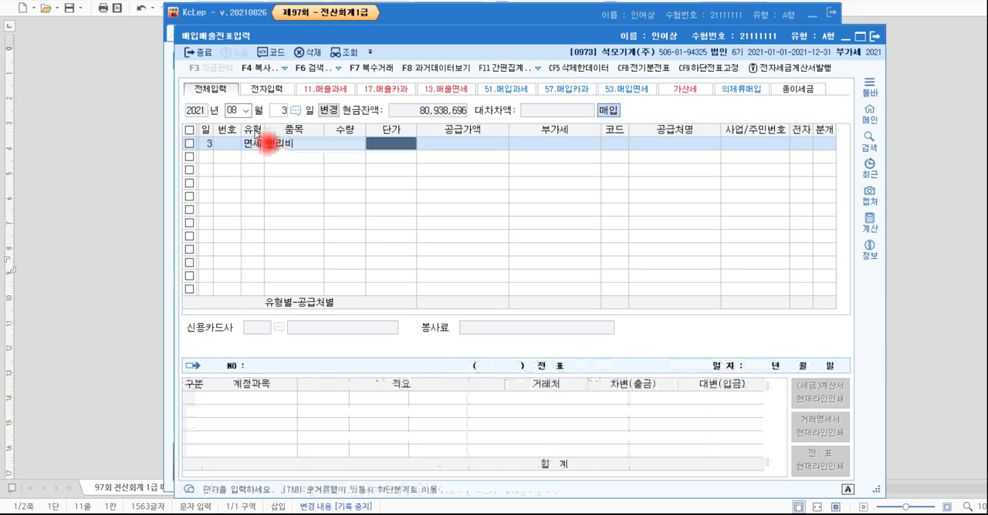
key(Return)
text(300000)
key(Return)
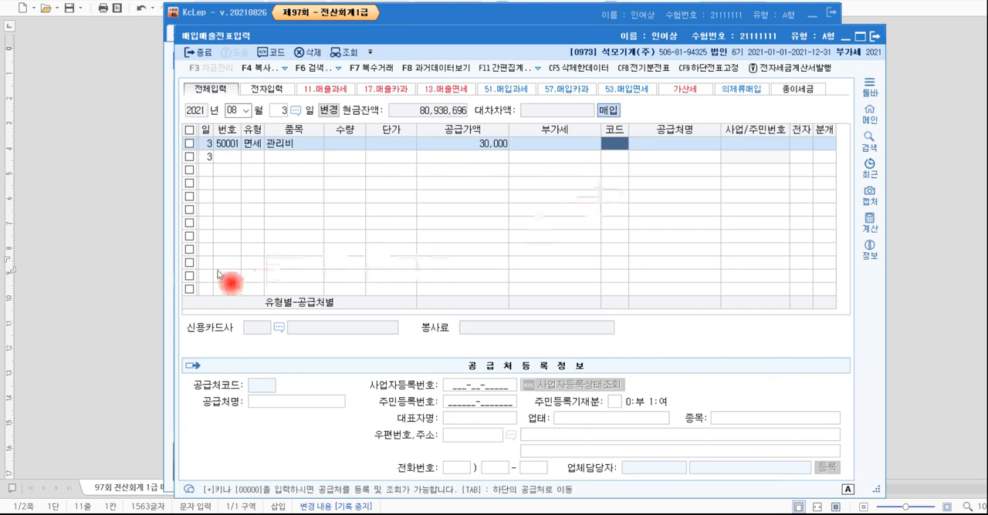
Check the supplier in the problem document, search the KcLep trading partners for 에이스, and assign (주)에이스오피스텔 to the line.
click(131, 264)
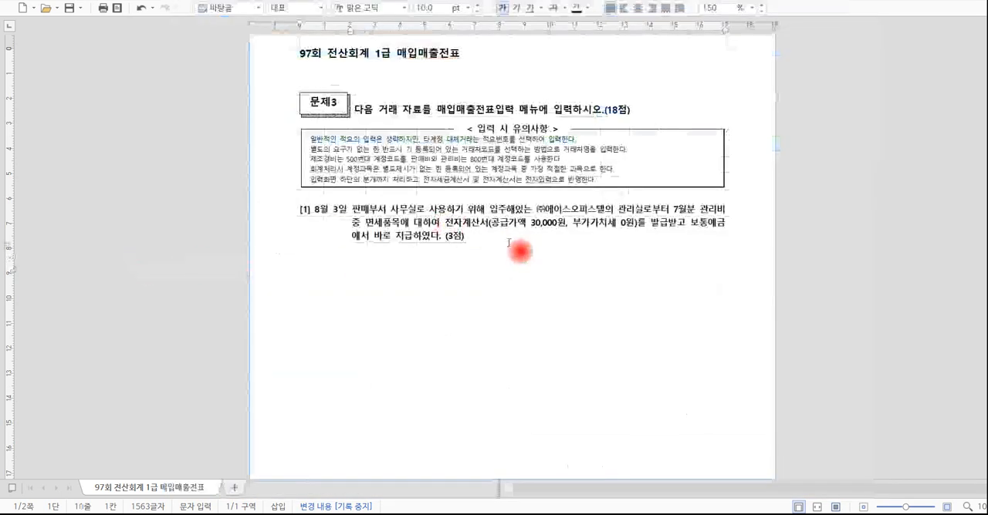
drag(536, 208, 609, 218)
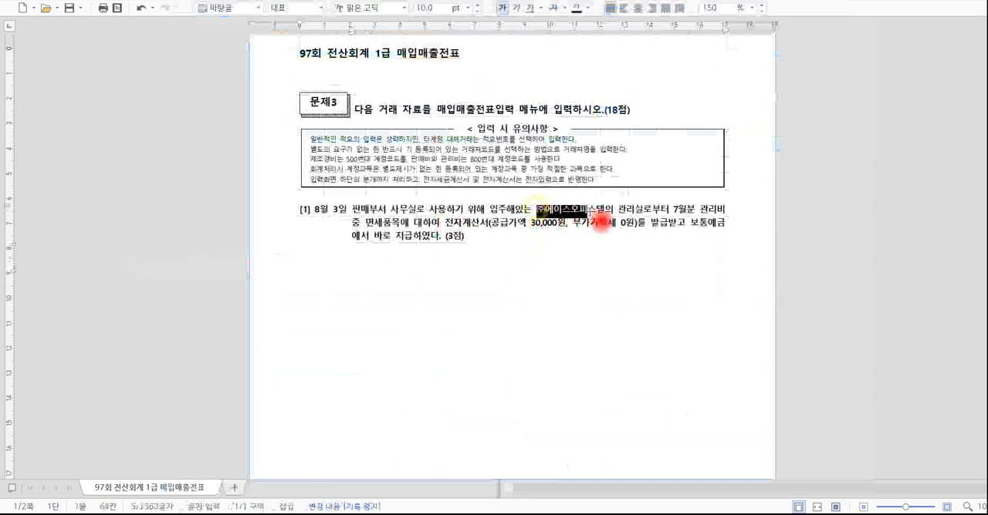
click(618, 251)
key(alt+Tab)
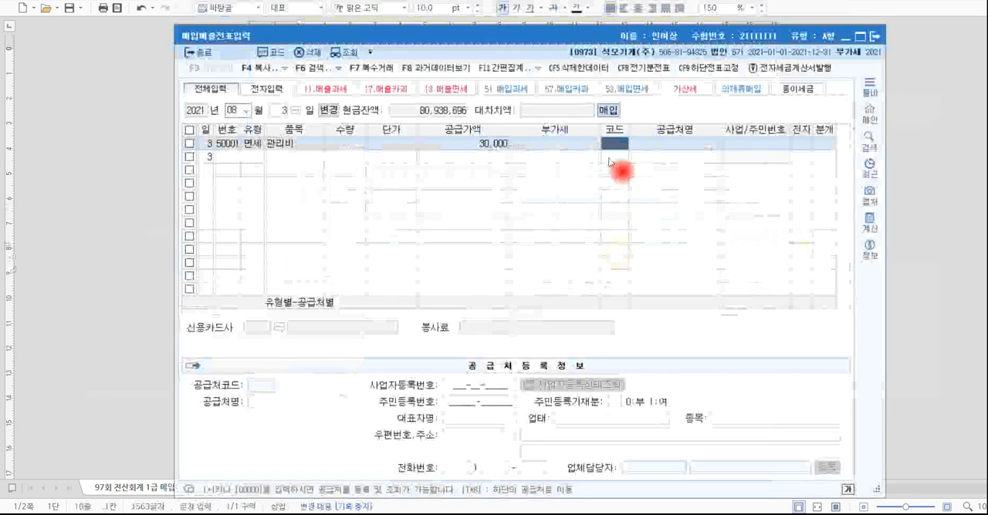
key(F2)
text(에이스)
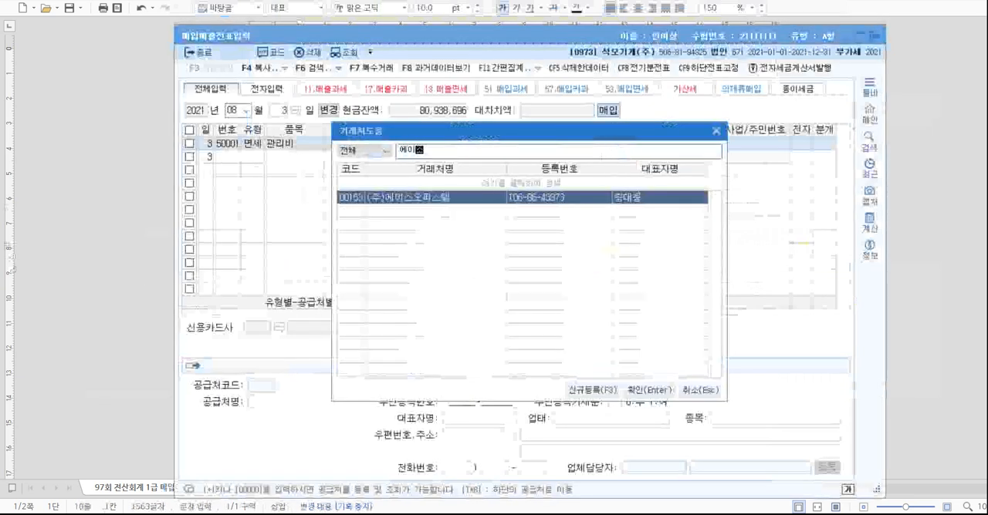
key(Return)
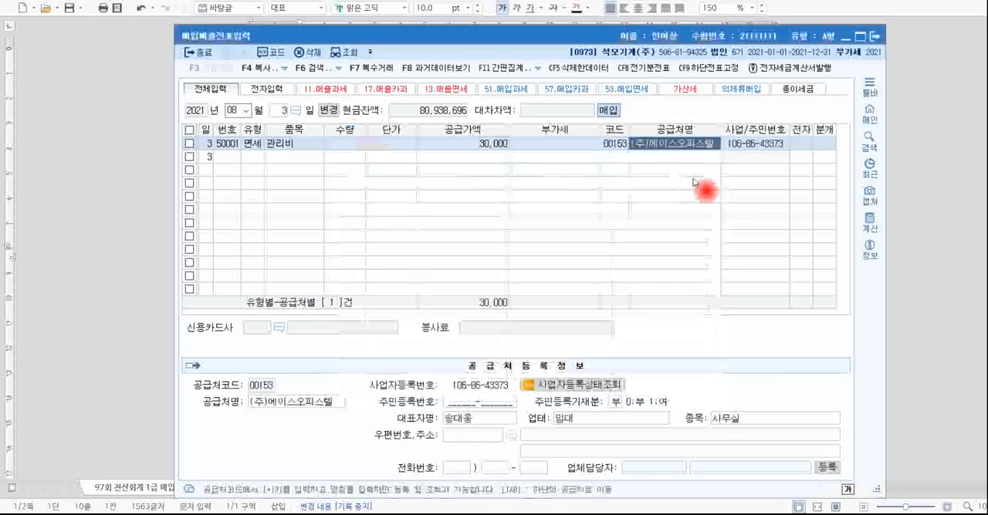
Mark the 관리비 line as an electronic invoice (전자: 여) and set its journal type to 혼합.
click(805, 144)
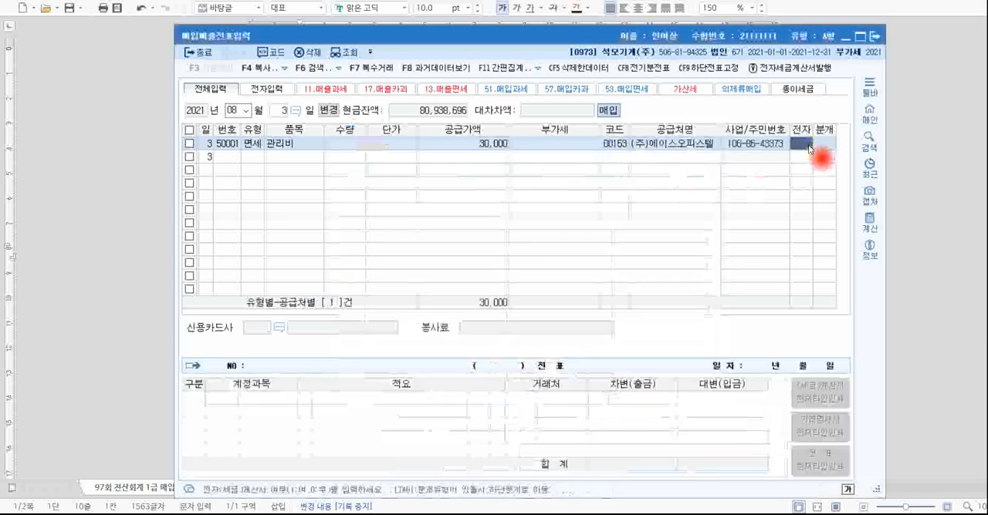
text(1)
key(Return)
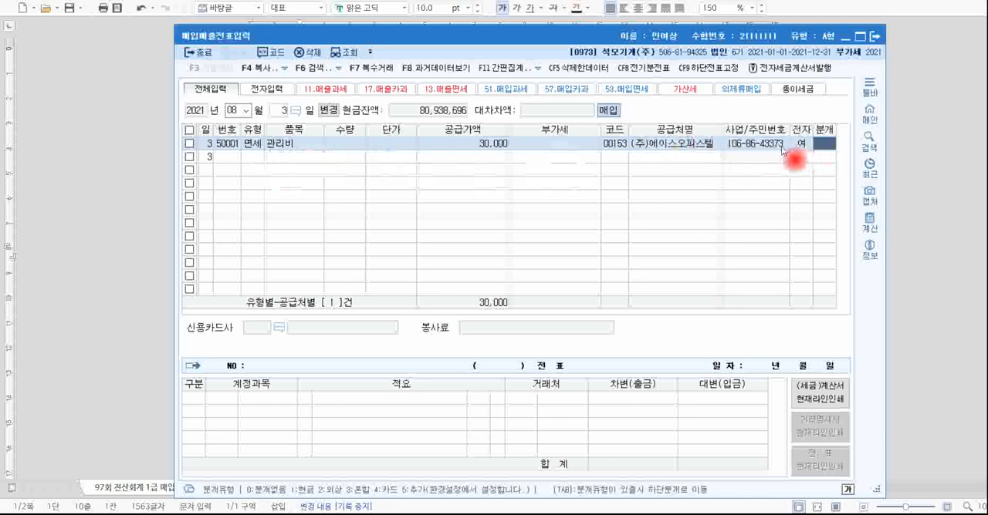
key(Return)
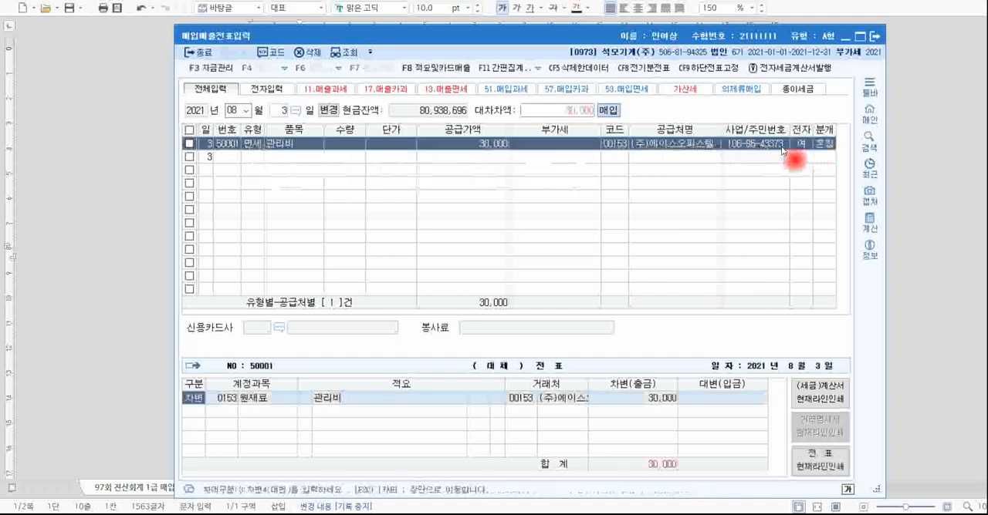
Select the debit line's account code for replacement and check the expense wording 관리비 in transaction [1] of the problem document.
click(230, 399)
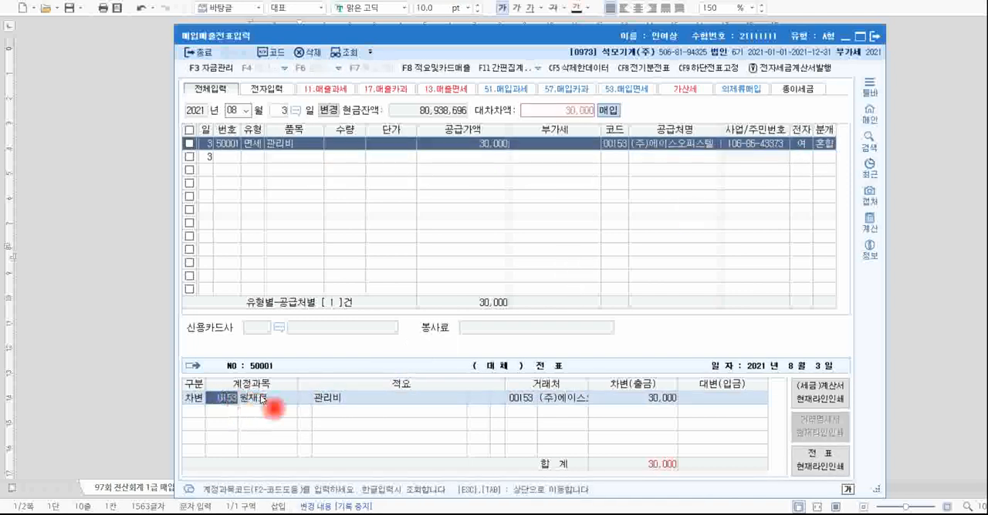
click(173, 361)
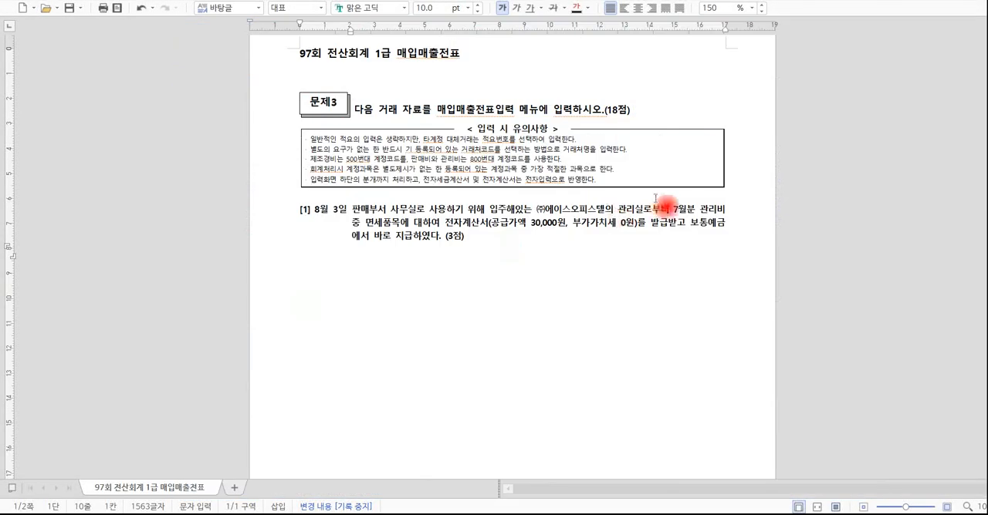
drag(701, 210, 727, 210)
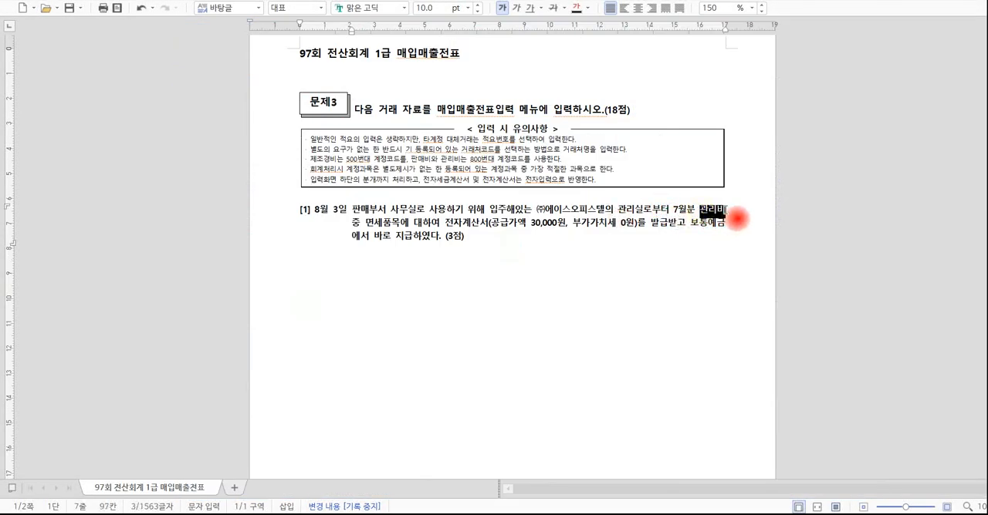
click(647, 248)
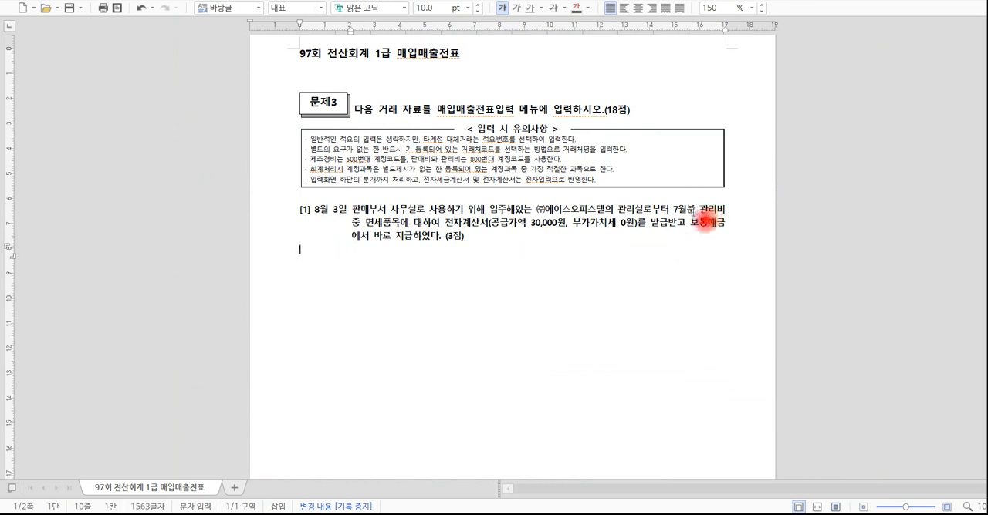
key(alt+Tab)
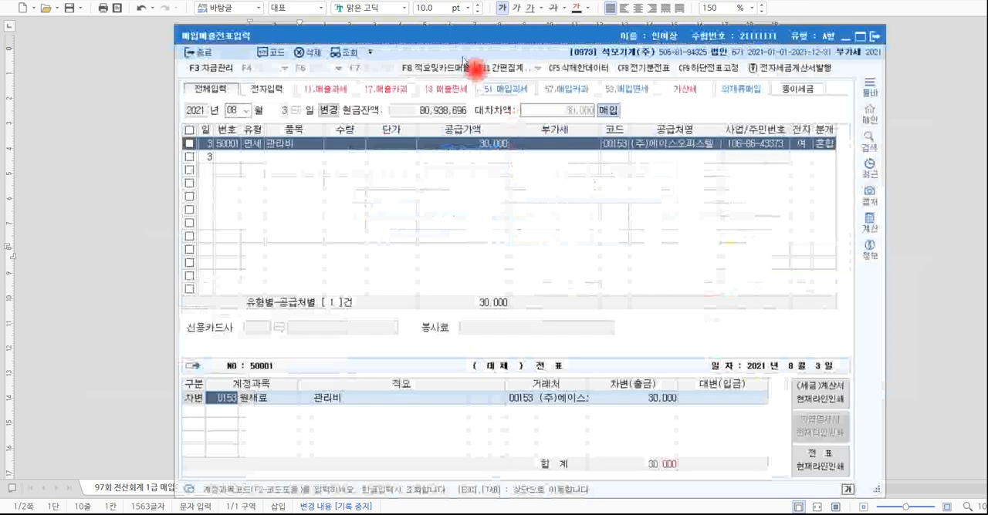
click(318, 514)
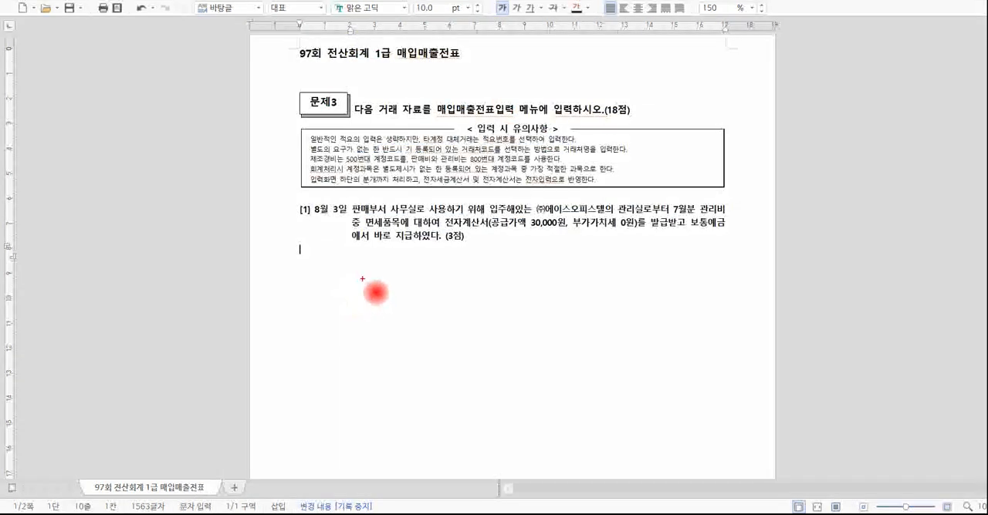
Handwrite two numbered account candidates below transaction [1]: ① 수도광열비 and ② 세금과공과.
mouse_move(364, 276)
mouse_down()
mouse_move(378, 305)
mouse_move(397, 287)
mouse_move(441, 300)
mouse_move(454, 277)
mouse_move(494, 291)
mouse_move(517, 287)
mouse_move(528, 307)
mouse_up()
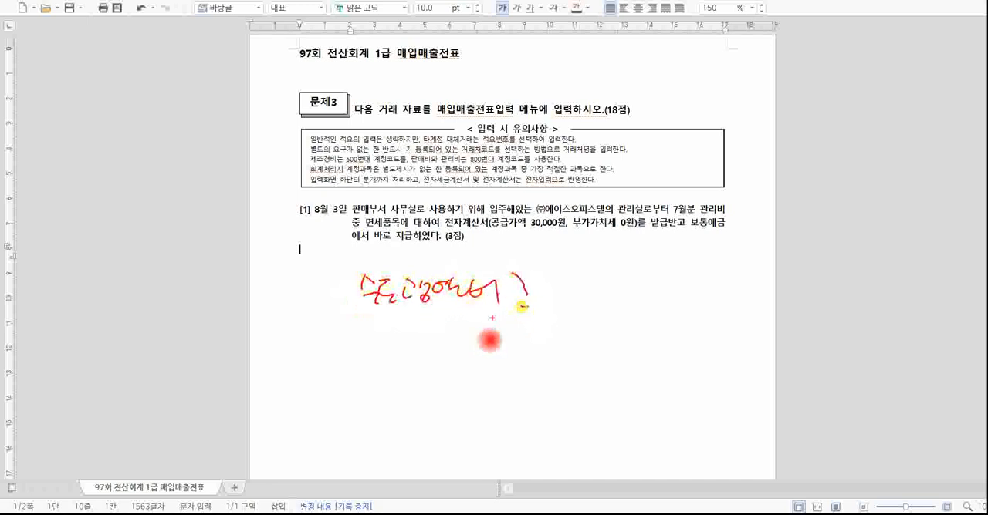
drag(302, 294, 312, 323)
mouse_move(309, 367)
mouse_down()
mouse_move(343, 401)
mouse_move(340, 386)
mouse_up()
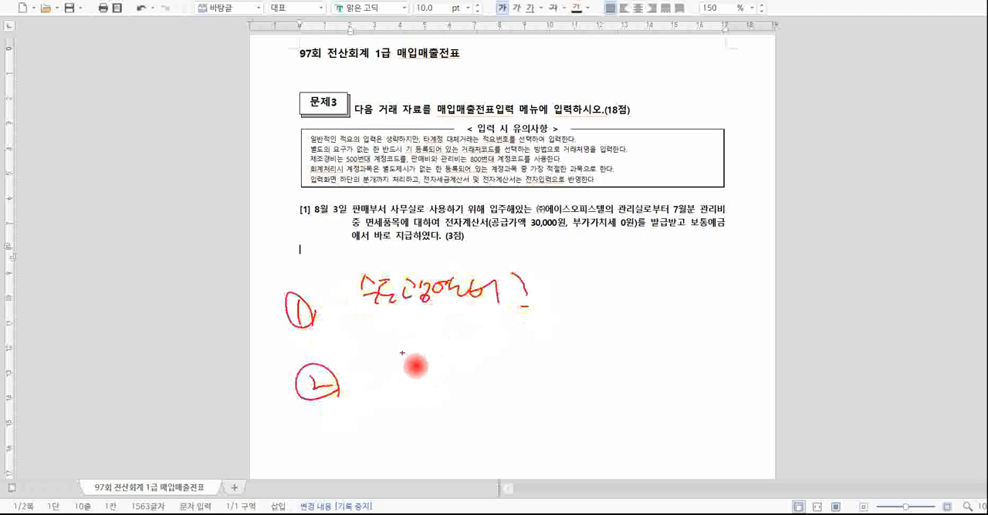
mouse_move(385, 341)
mouse_down()
mouse_move(422, 368)
mouse_move(486, 351)
mouse_move(562, 360)
mouse_move(548, 378)
mouse_up()
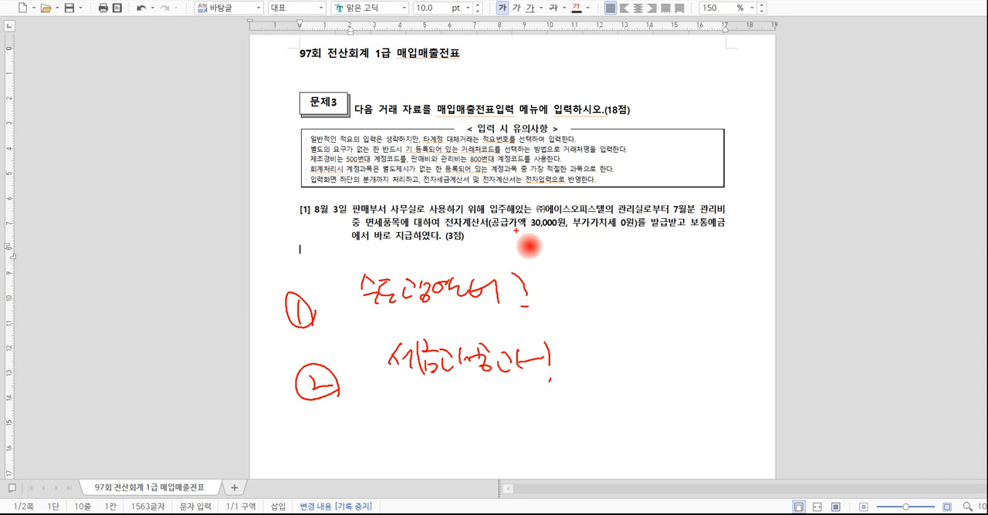
Switch to KcLep, open 계정과목및적요등록, and search the account list for 관리, stepping through the matches to 건물관리비.
click(304, 514)
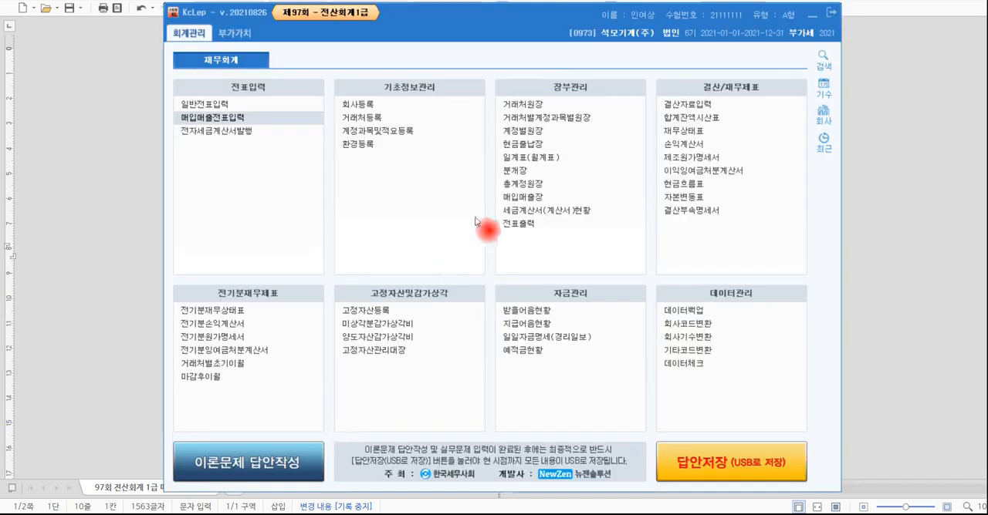
click(406, 137)
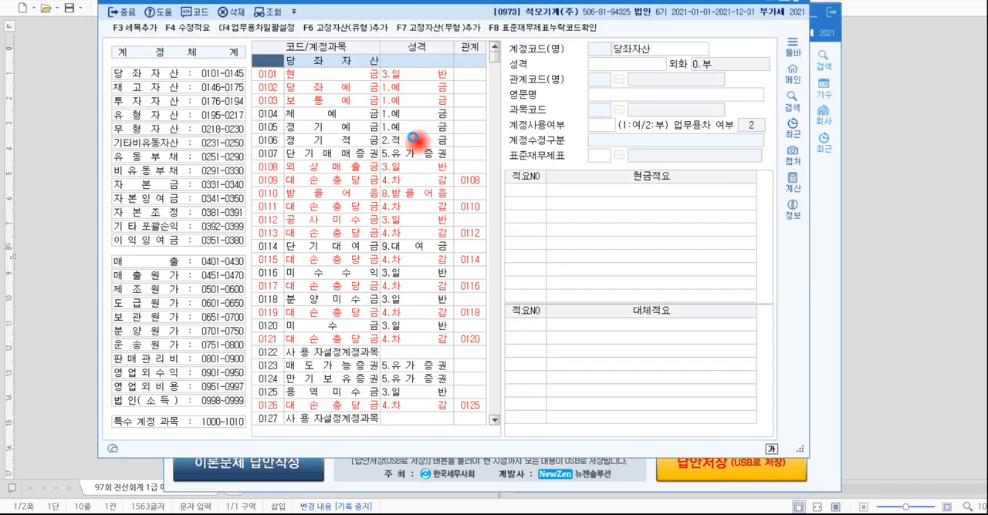
drag(429, 12, 444, 47)
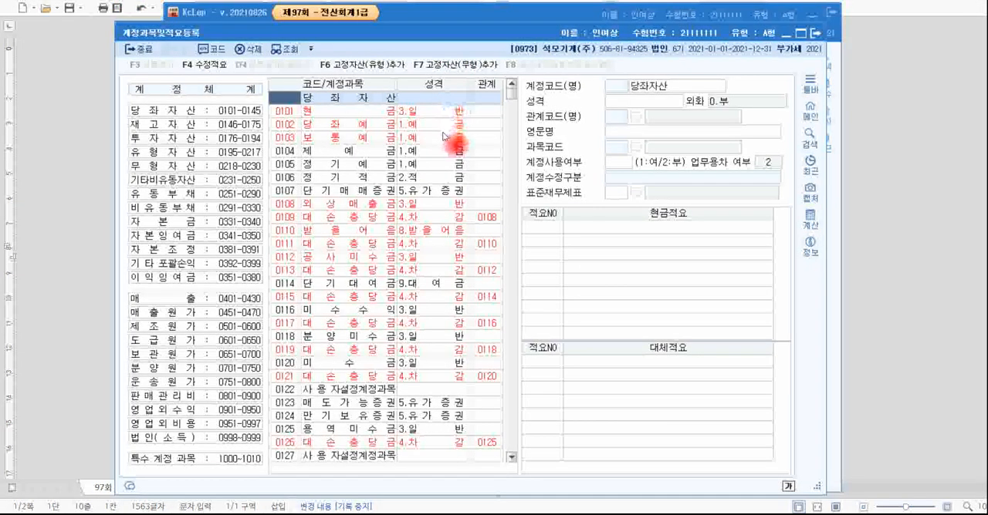
key(ctrl+f)
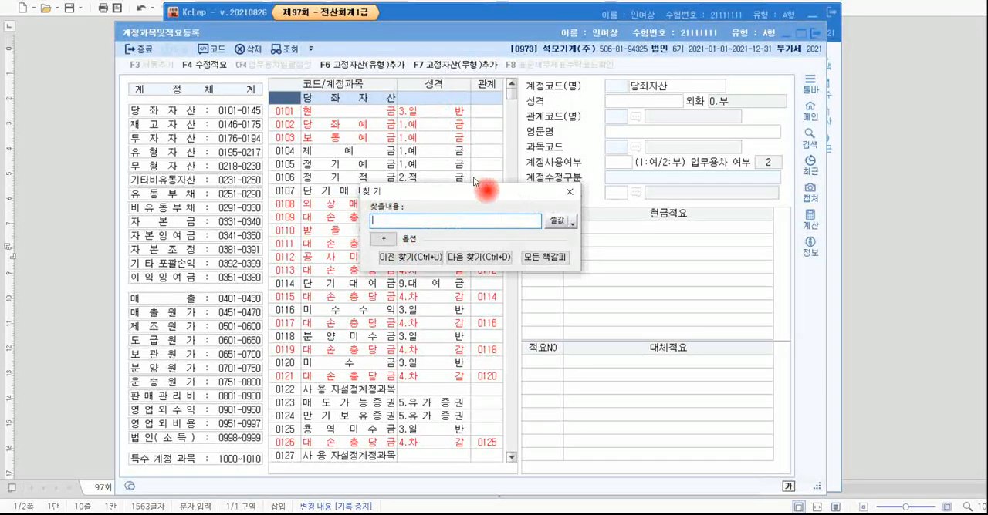
text(파)
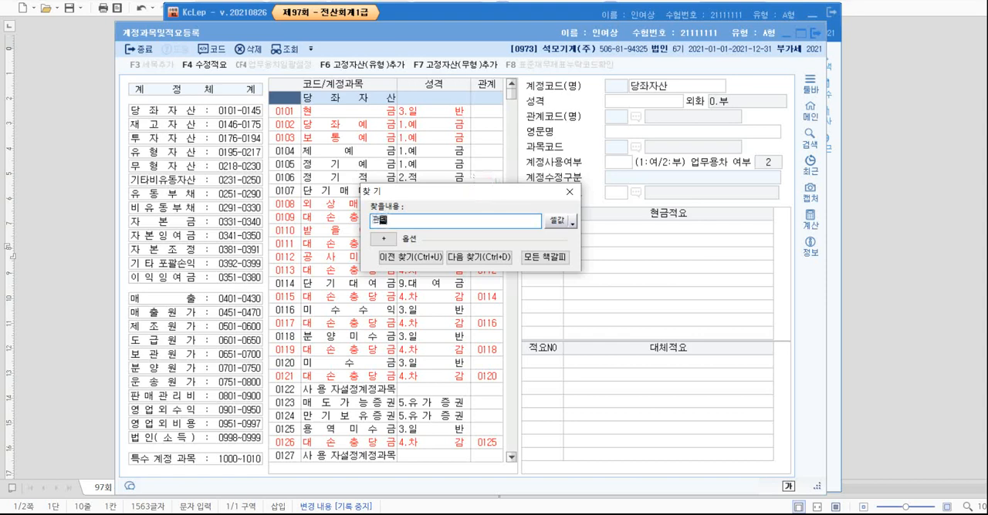
key(Return)
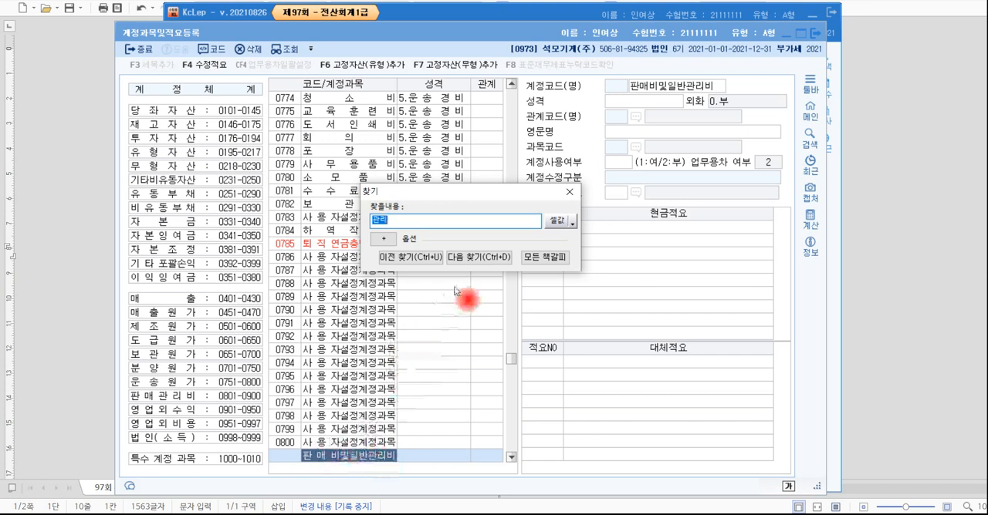
click(479, 258)
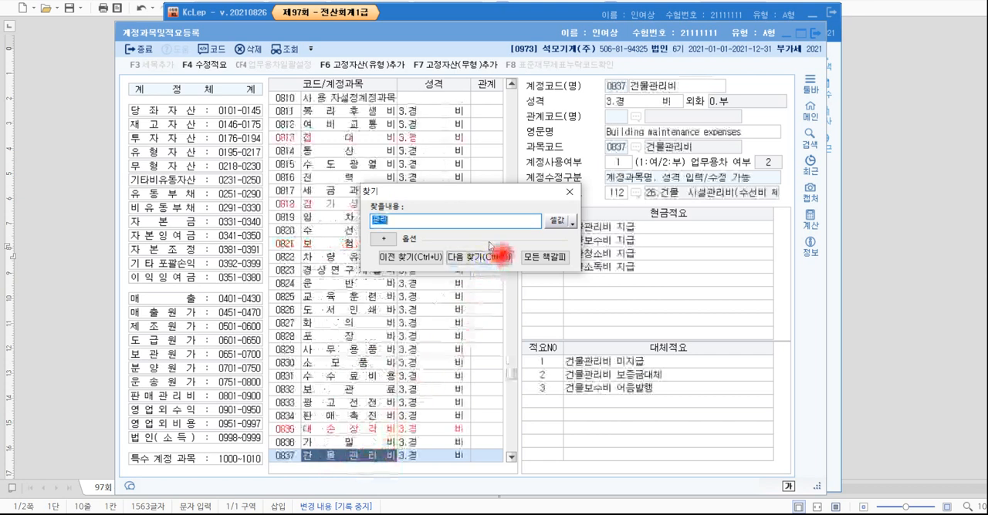
click(492, 260)
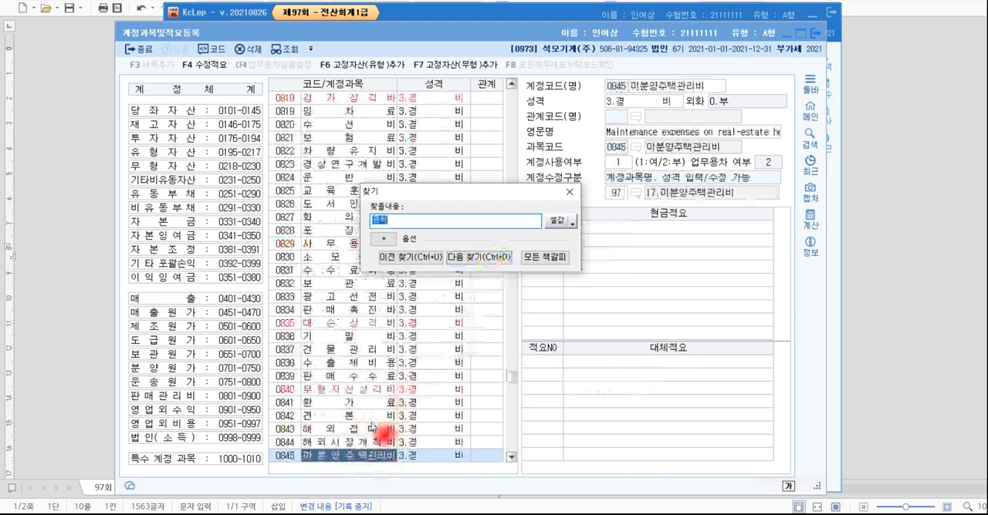
click(486, 258)
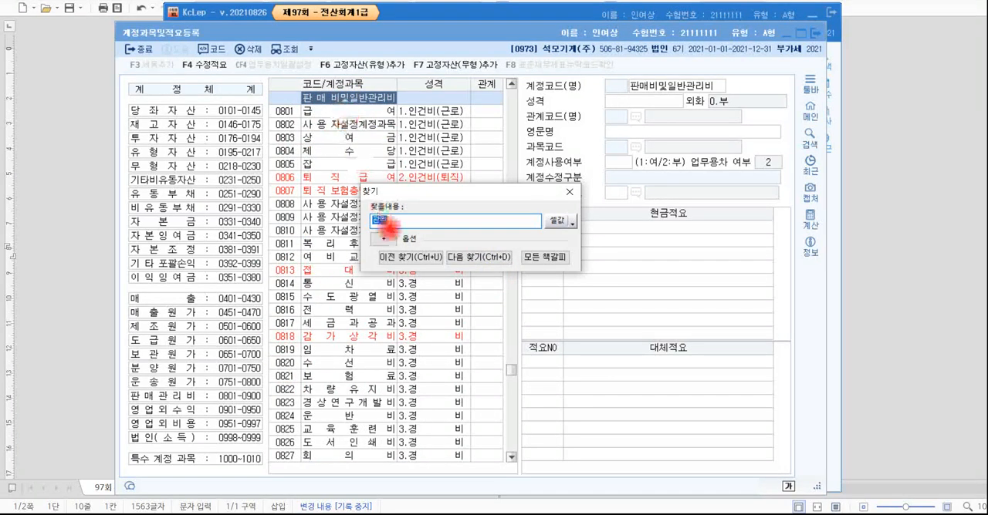
click(488, 259)
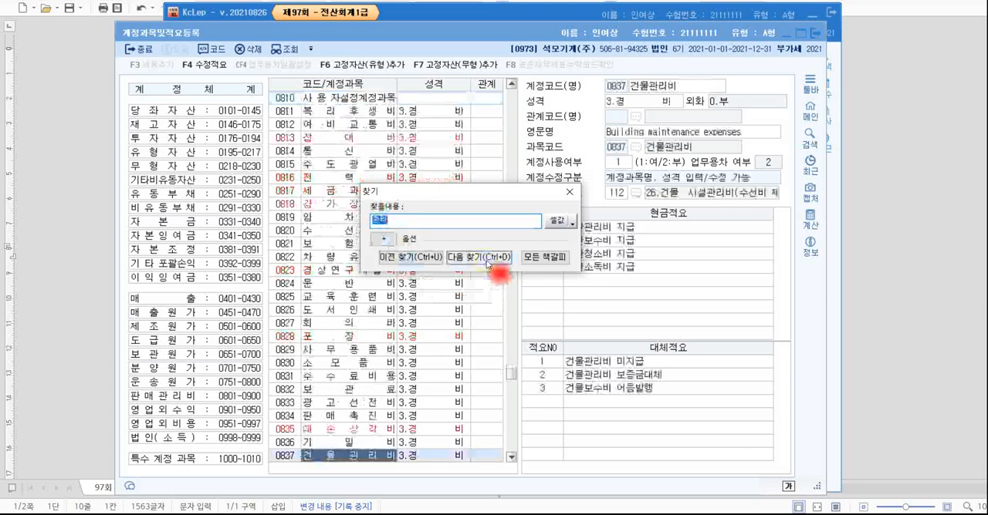
key(Escape)
Compare the selling and administrative accounts 수도광열비, 세금과공과 and 건물관리비 with their registered descriptions, and close the account registration window.
scroll(421, 265, down, 5)
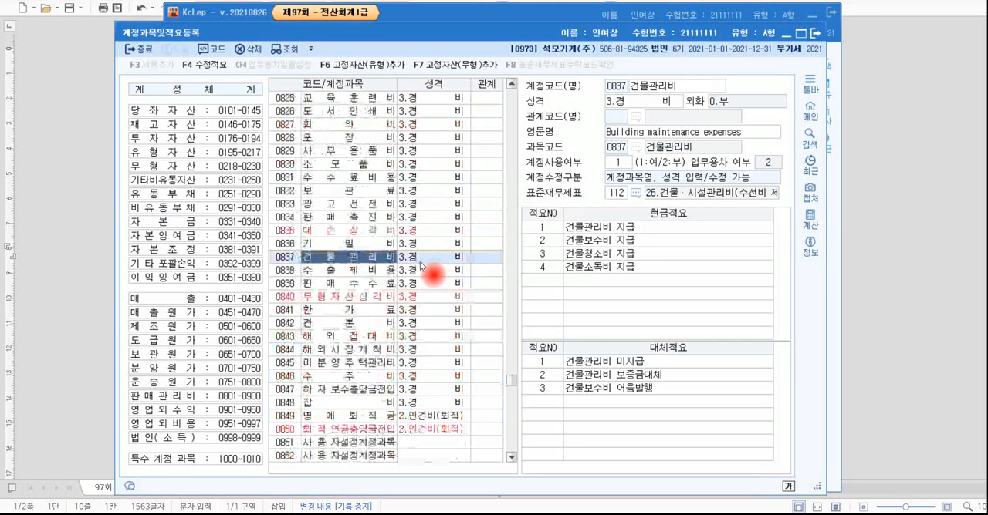
scroll(420, 264, down, 1)
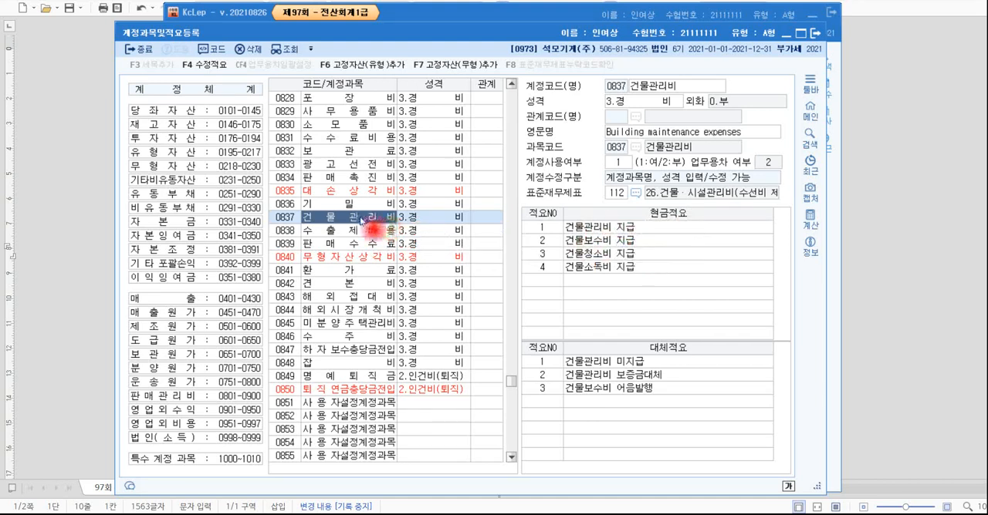
scroll(361, 220, up, 2)
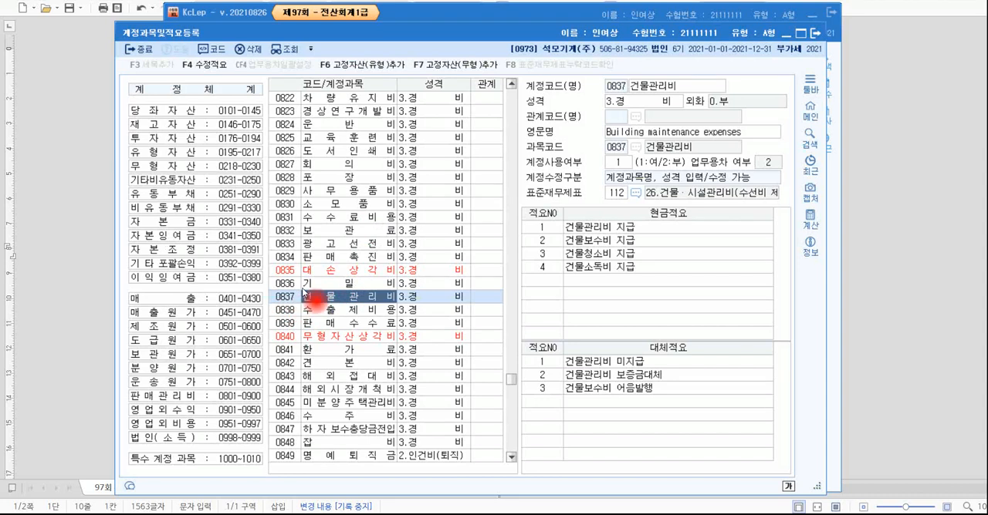
scroll(307, 291, up, 2)
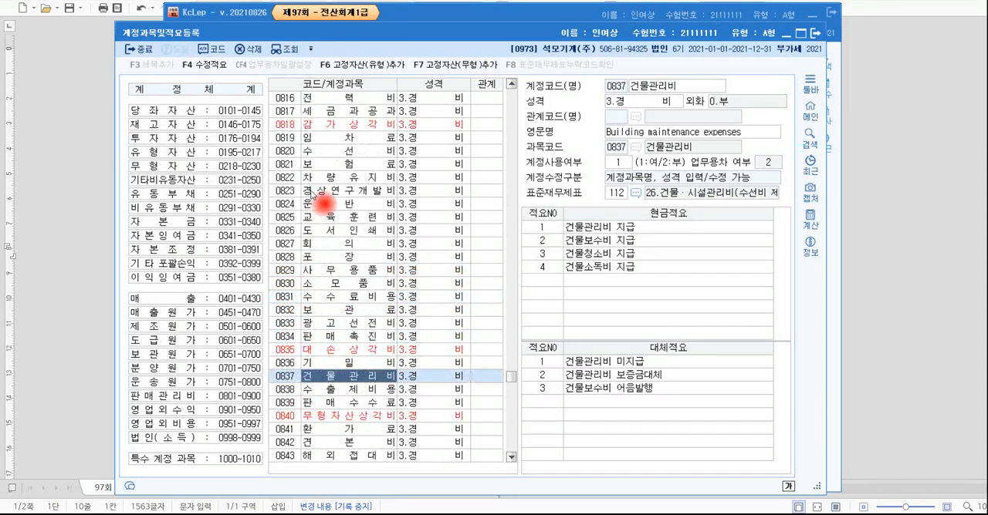
scroll(324, 199, up, 1)
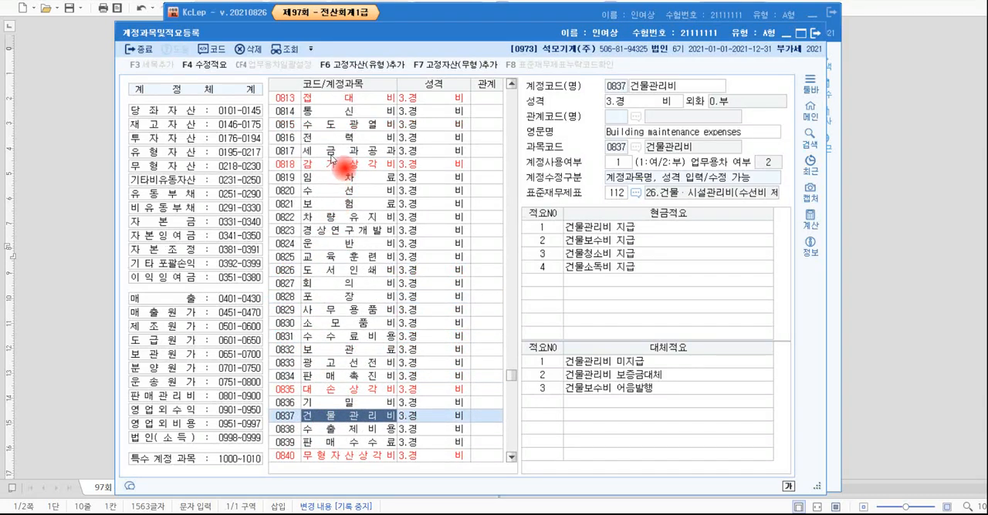
click(331, 124)
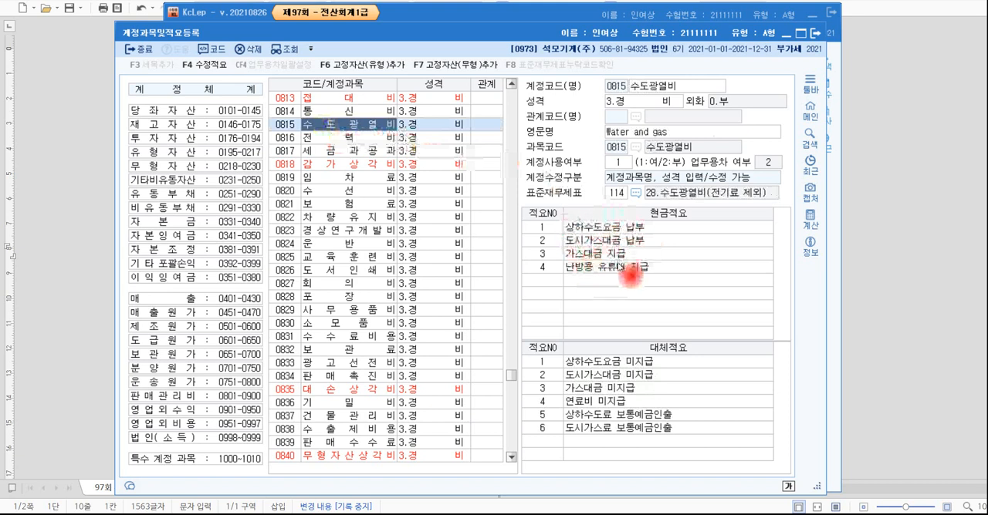
click(361, 151)
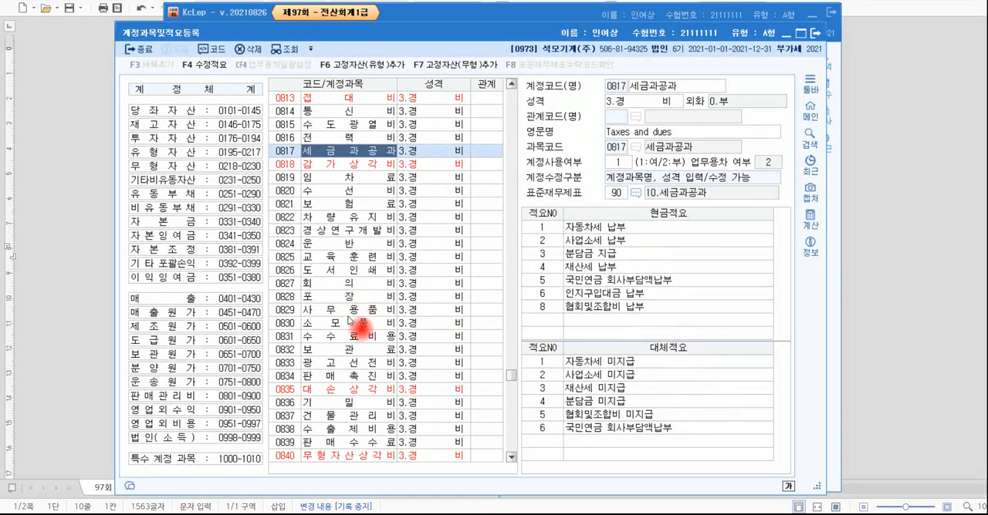
click(334, 416)
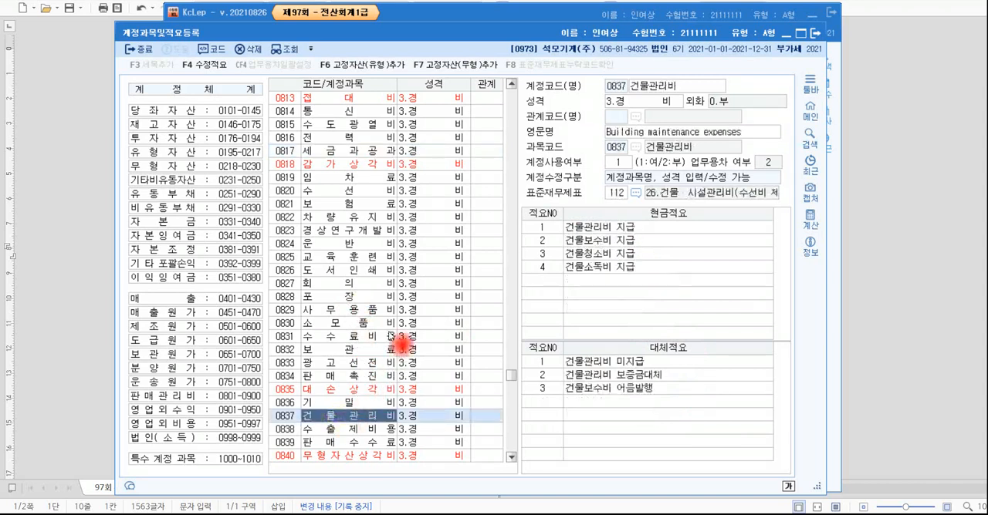
scroll(396, 339, down, 4)
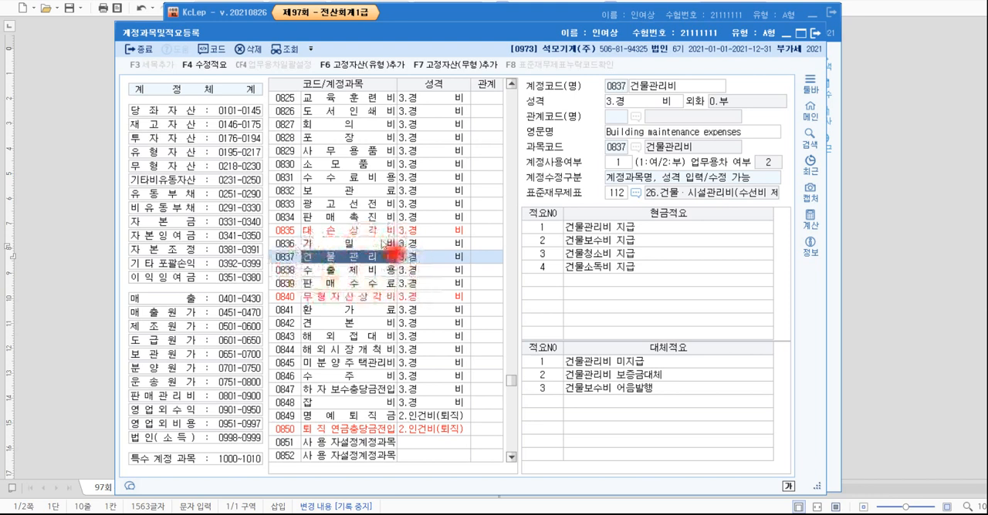
key(Escape)
Switch back to the 매입매출전표입력 window and set the debit line's account to 837 건물관리비, keeping the amount of 30,000.
key(alt+Tab)
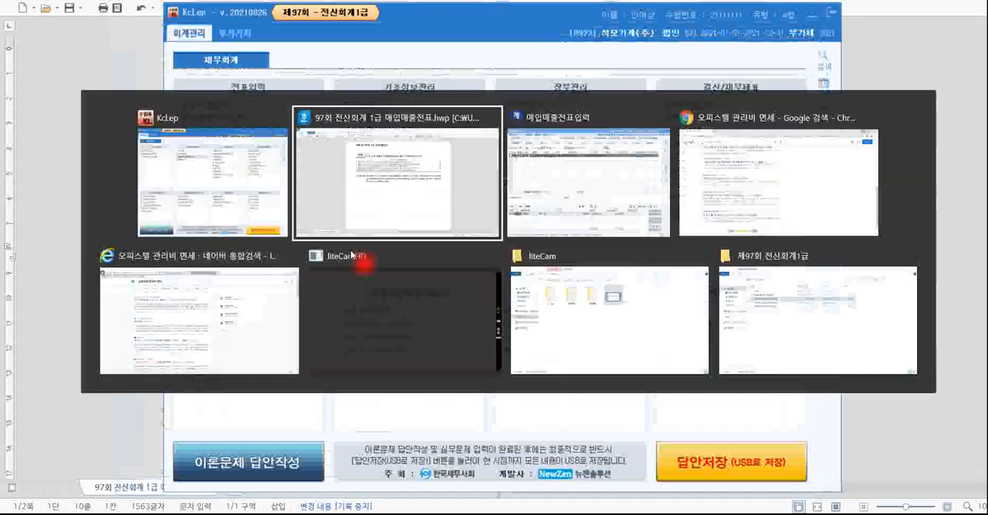
key(alt+Tab)
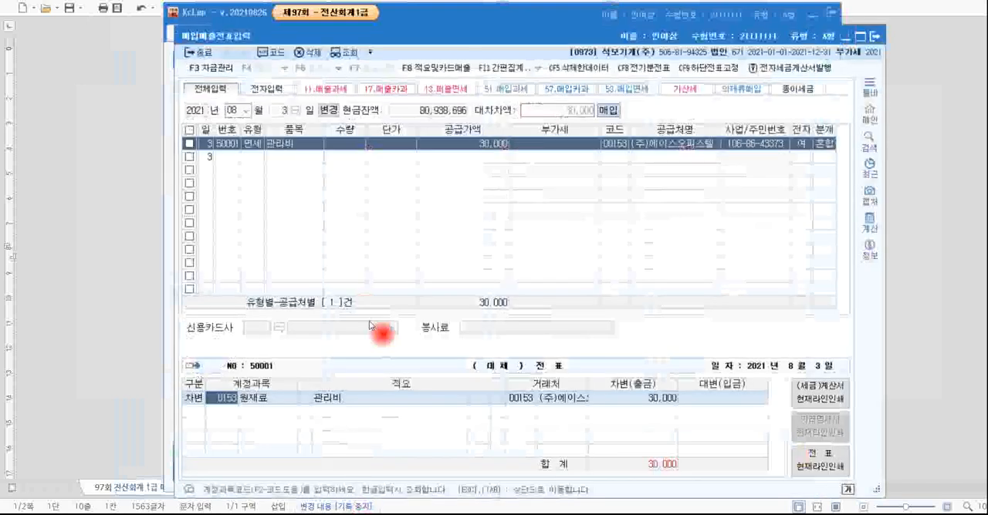
text(8)
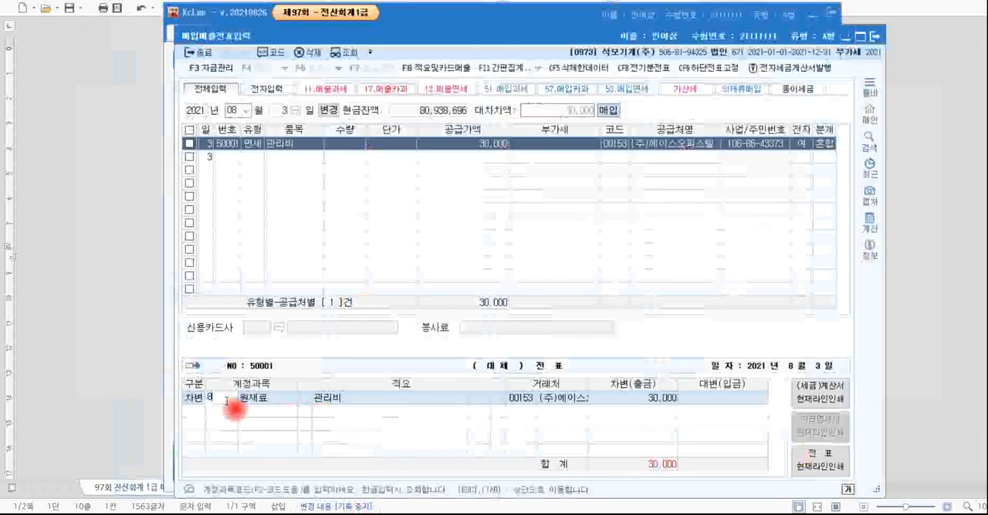
text(37)
key(Return)
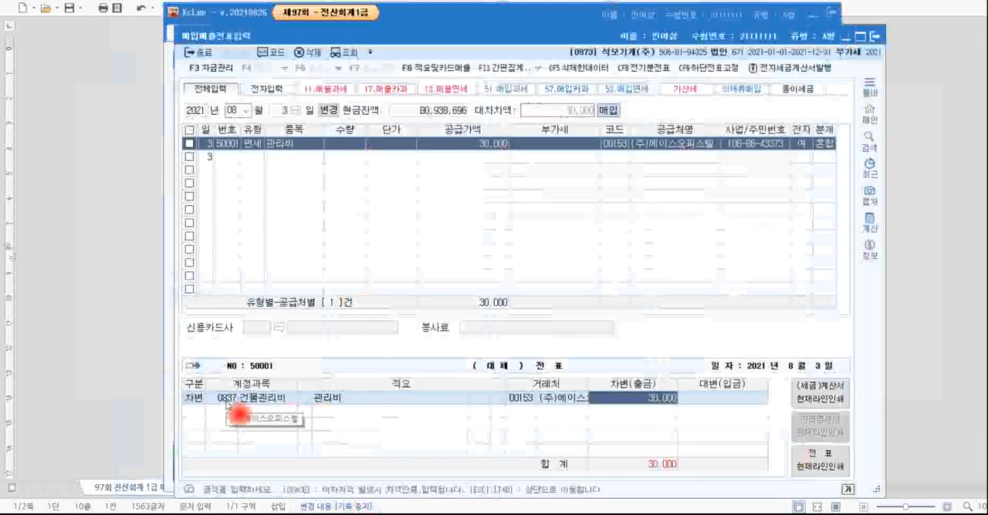
key(Return)
Add a credit line (대변) to the voucher with account 103 보통예금 for 30,000.
text(4)
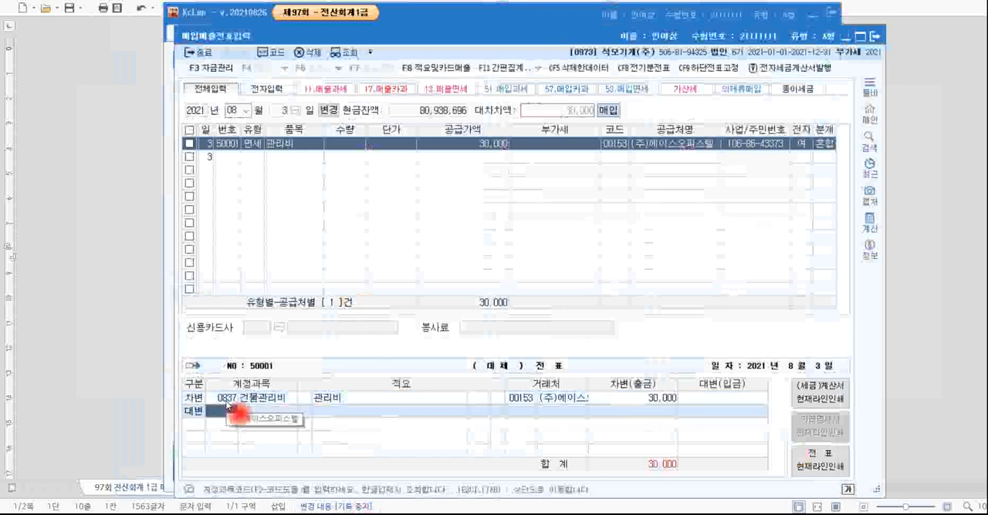
text(103)
key(Return)
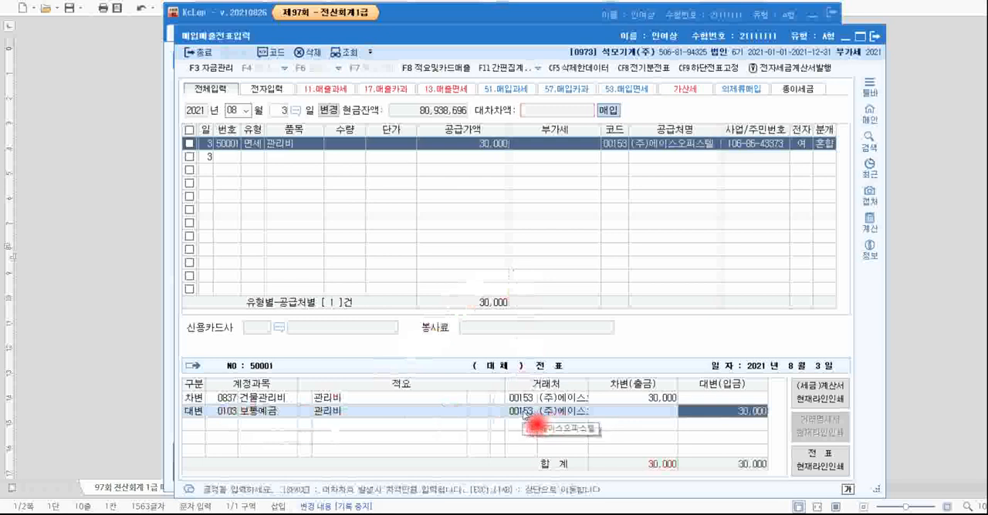
drag(475, 36, 472, 22)
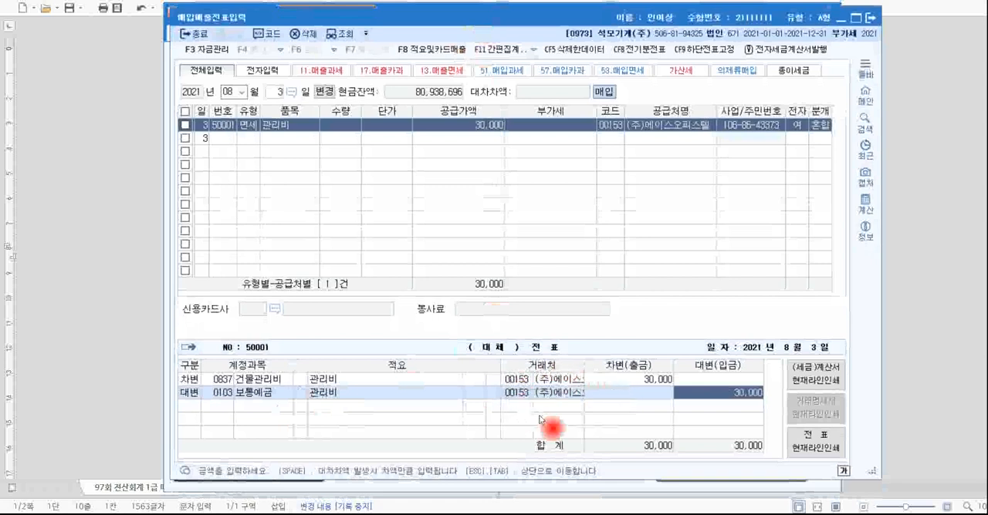
Check the payment account 보통예금 in question [1], look up 보통 as the credit line's 거래처 in the voucher, and close the lookup without choosing.
key(alt+Tab)
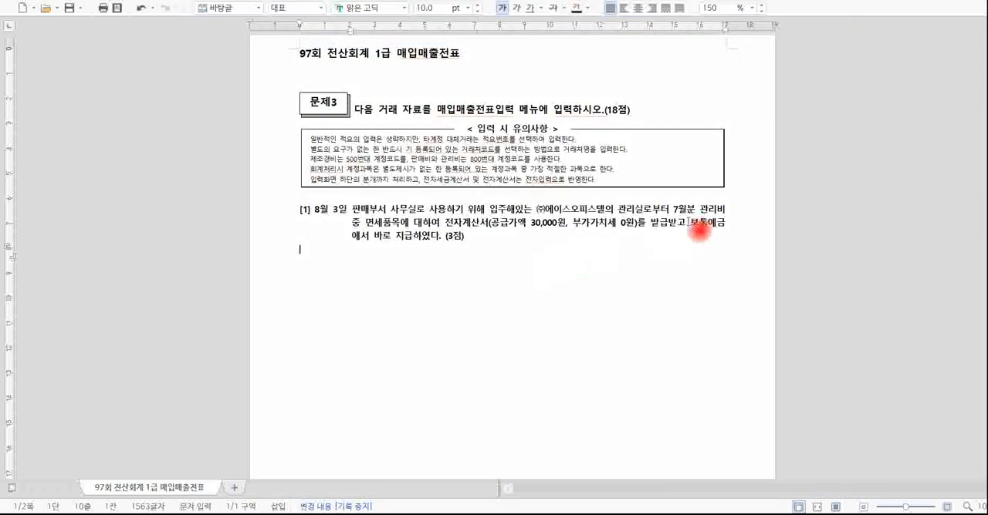
drag(688, 222, 727, 221)
key(ctrl+c)
key(alt+Tab)
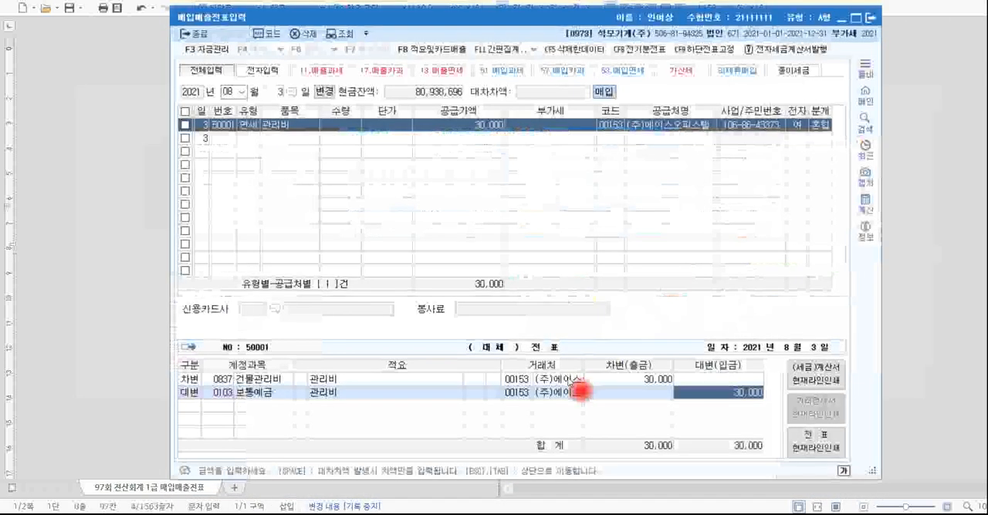
click(528, 395)
key(ctrl+v)
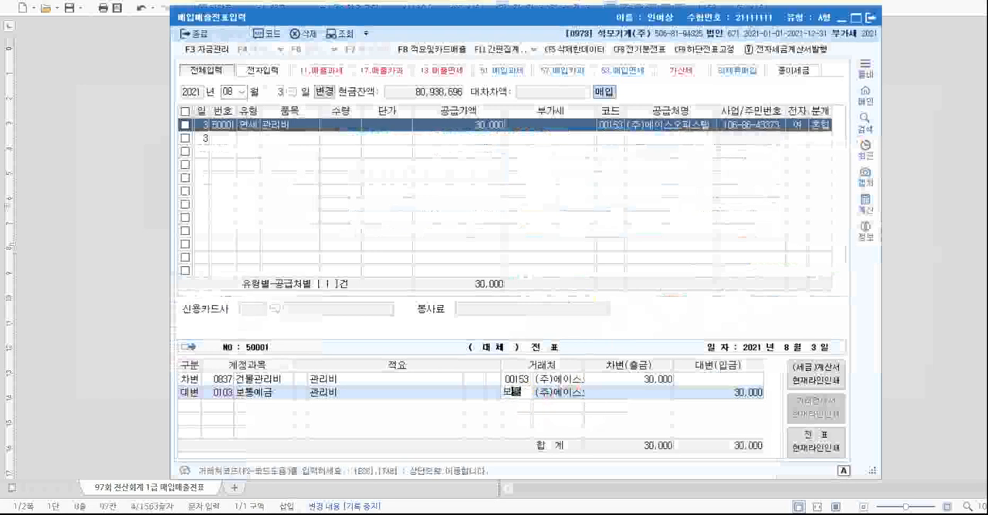
key(Return)
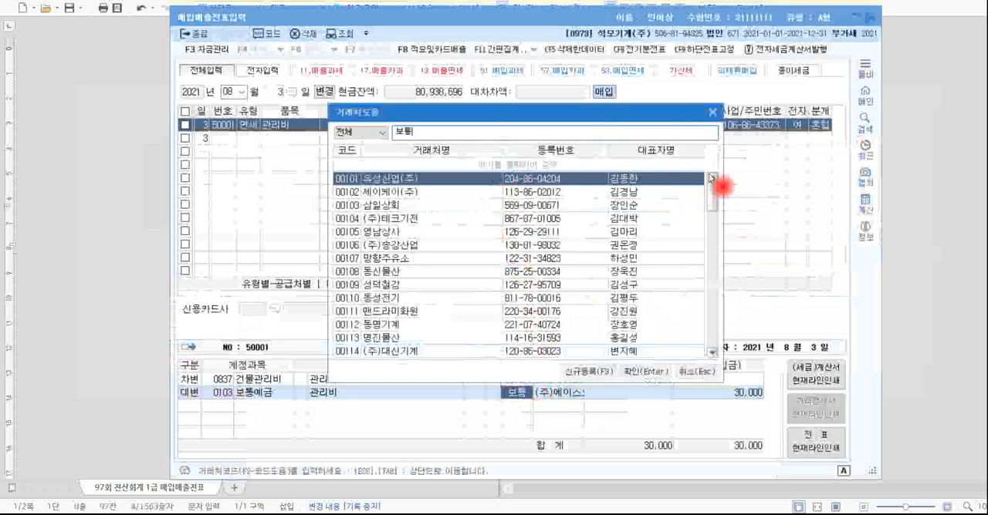
drag(710, 193, 711, 166)
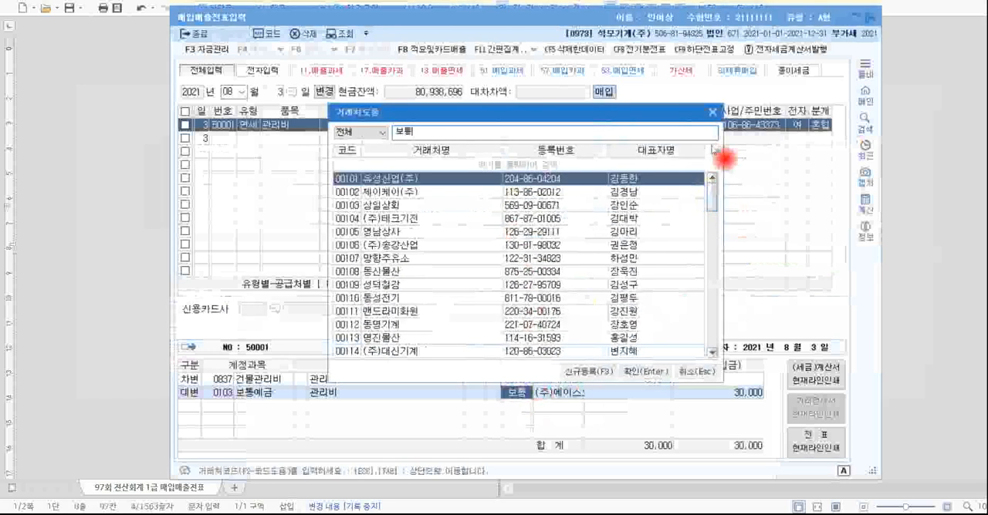
click(712, 114)
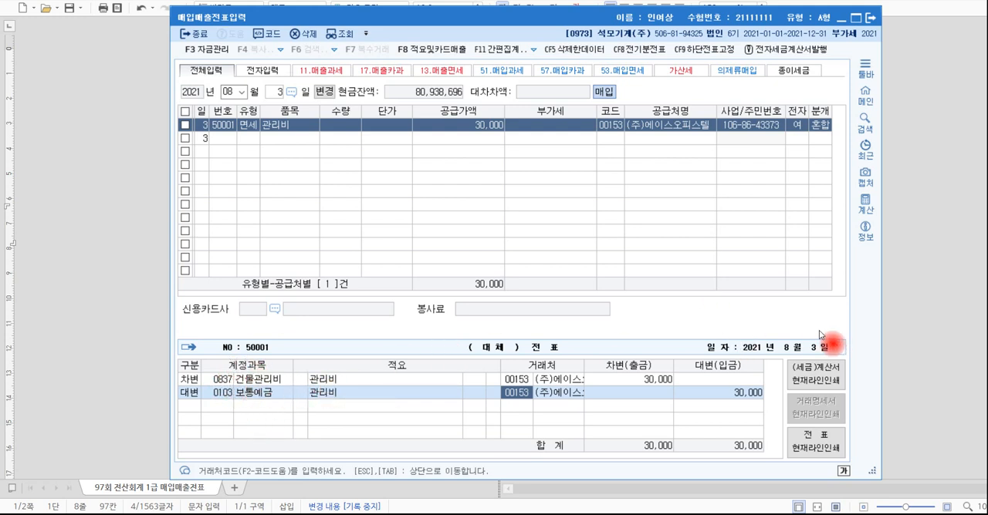
Switch to the question document and read transaction [2], examining its date, machine cost, accumulated depreciation, sale price, tax invoice and payment terms.
key(alt+Tab)
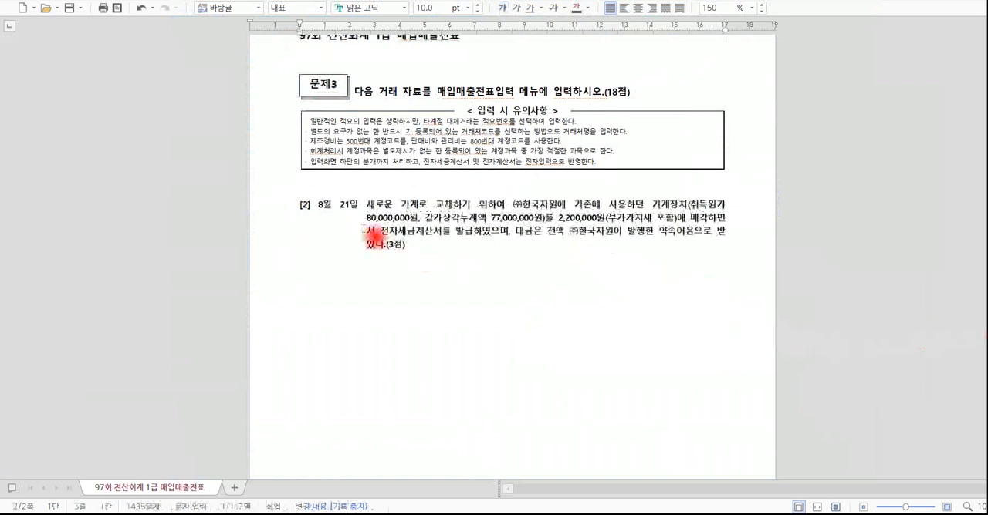
drag(319, 204, 360, 205)
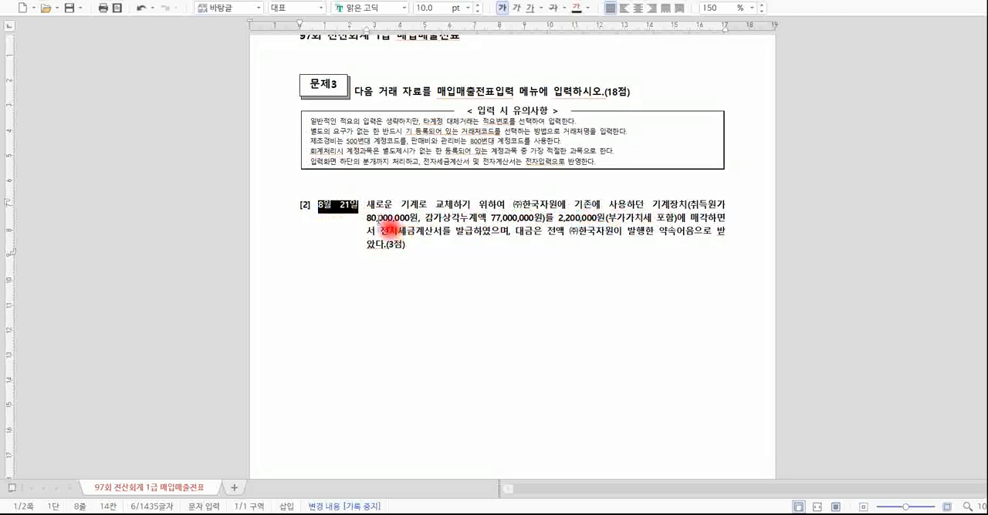
drag(367, 219, 419, 218)
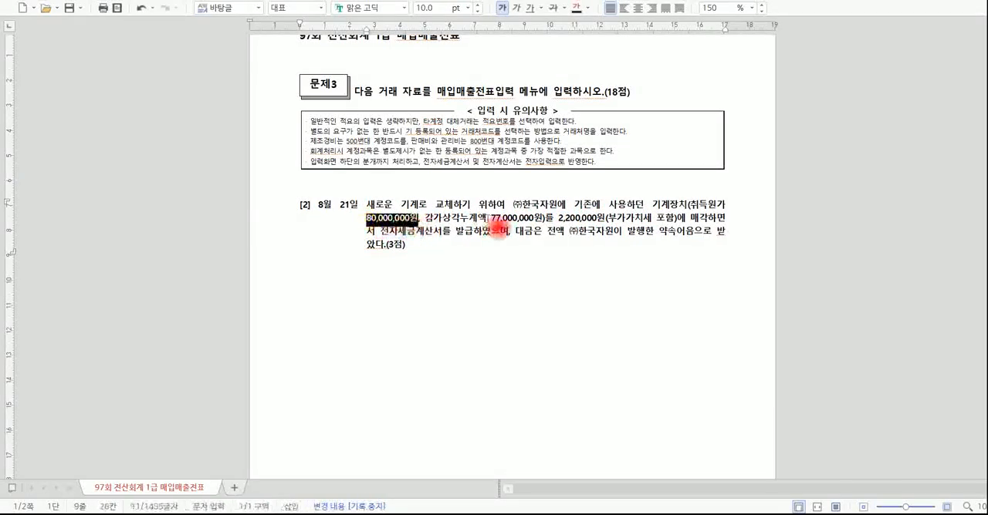
drag(491, 219, 614, 229)
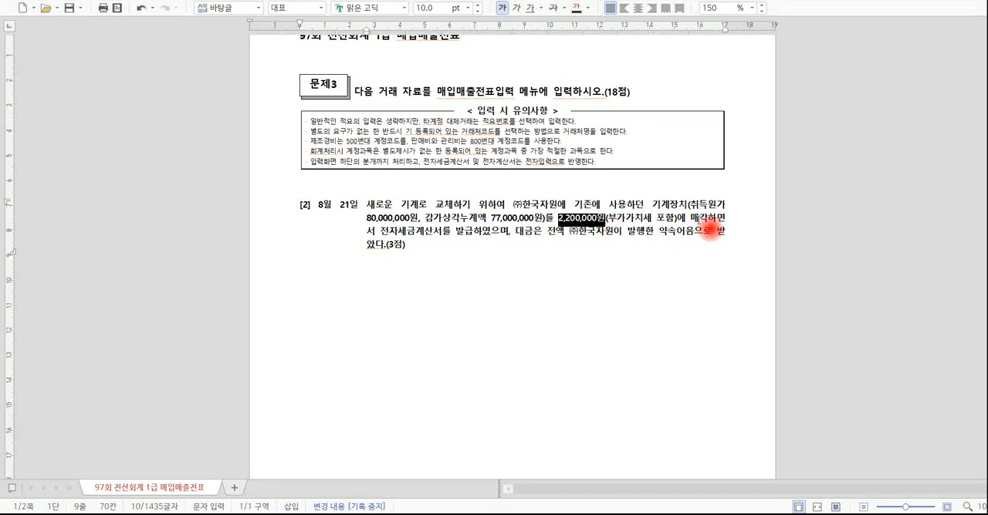
drag(381, 234, 478, 242)
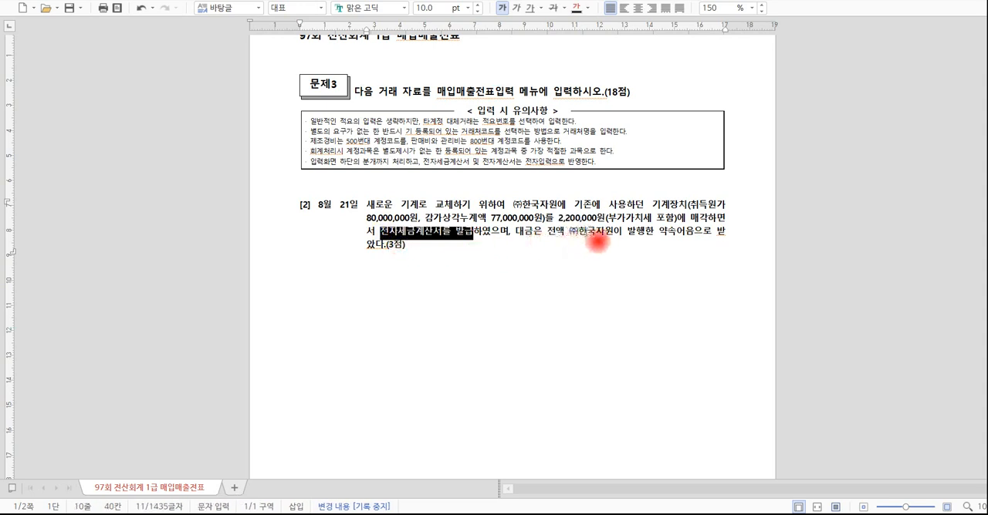
drag(568, 233, 683, 235)
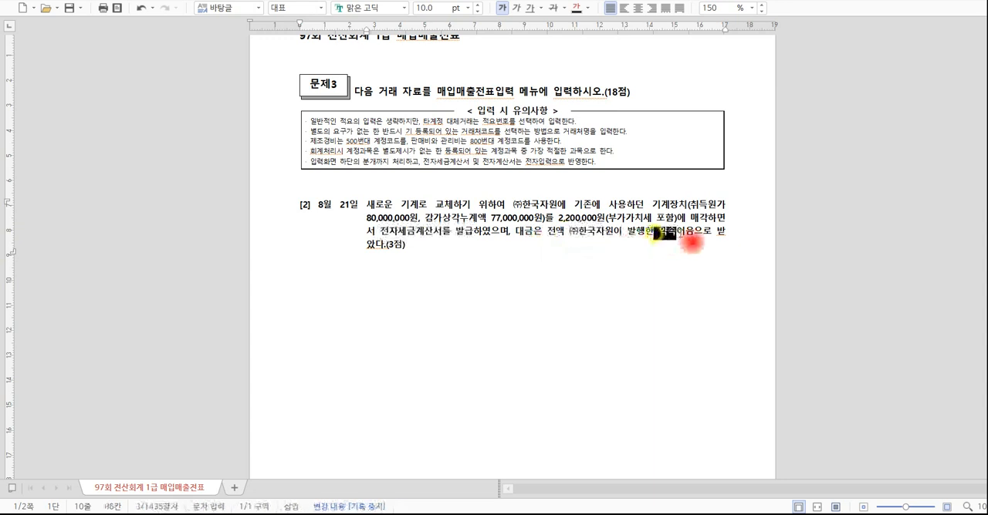
click(561, 251)
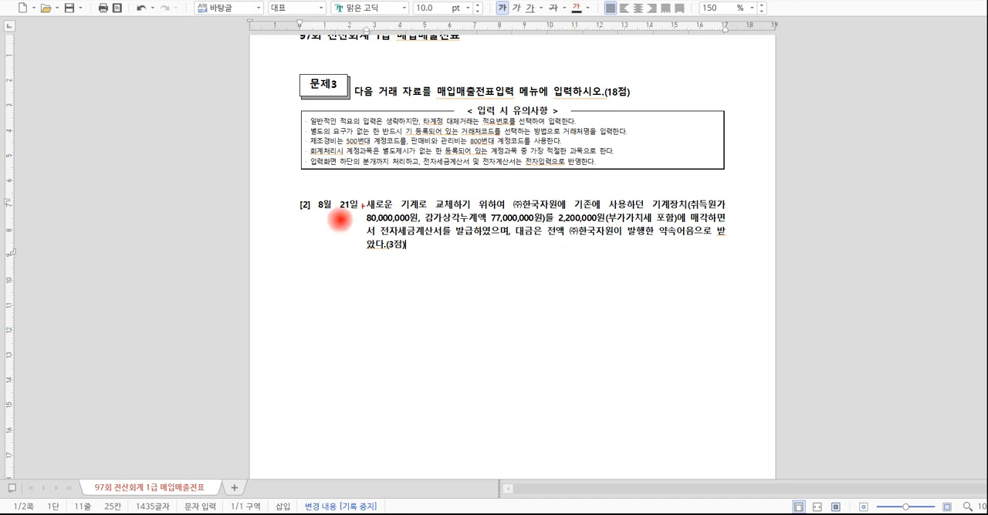
Underline and circle 전자세금계산서 in transaction [2] with the screen pen, and write an underlined 11.과세 below the text.
drag(380, 238, 461, 237)
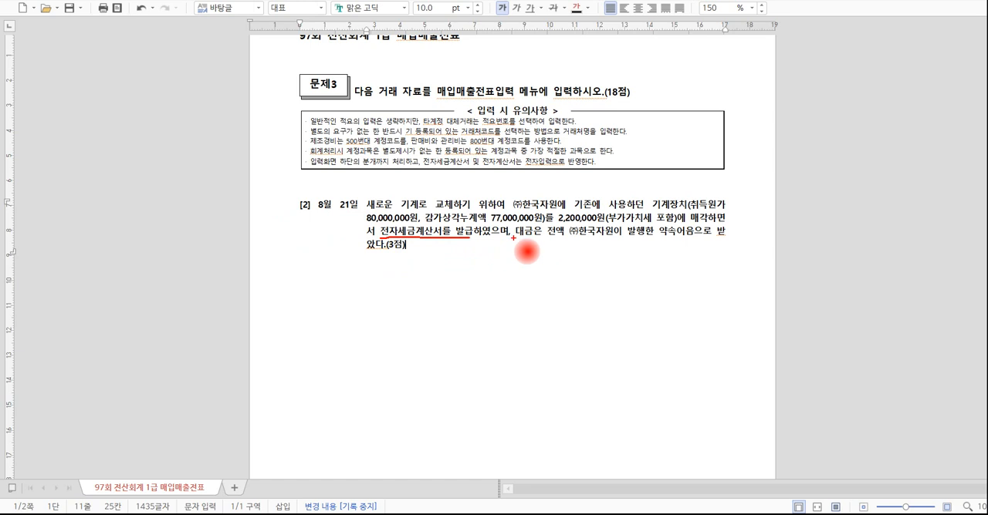
drag(306, 294, 308, 313)
mouse_move(312, 294)
mouse_down()
mouse_move(315, 317)
mouse_move(359, 295)
mouse_move(375, 314)
mouse_move(379, 298)
mouse_up()
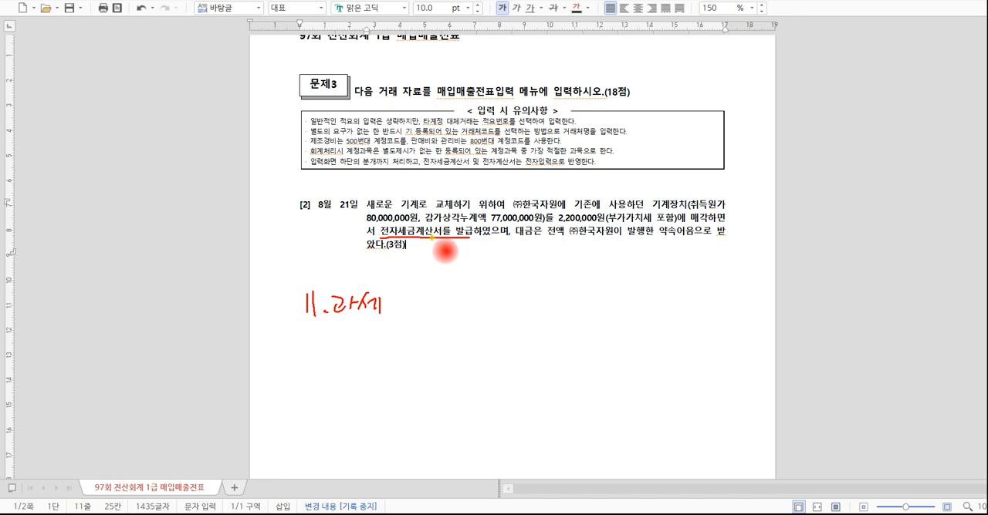
mouse_move(431, 238)
mouse_down()
mouse_move(386, 241)
mouse_move(401, 221)
mouse_move(452, 224)
mouse_move(439, 236)
mouse_up()
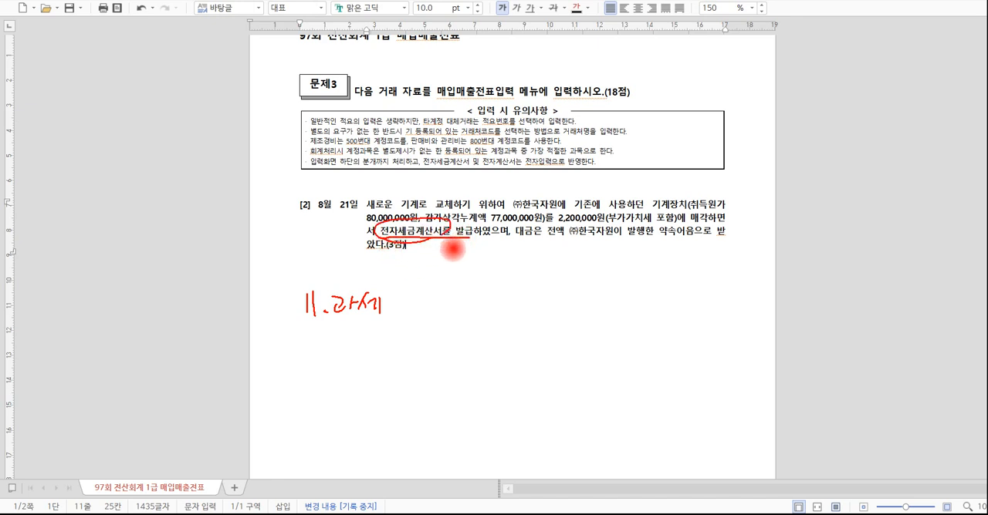
drag(305, 322, 376, 324)
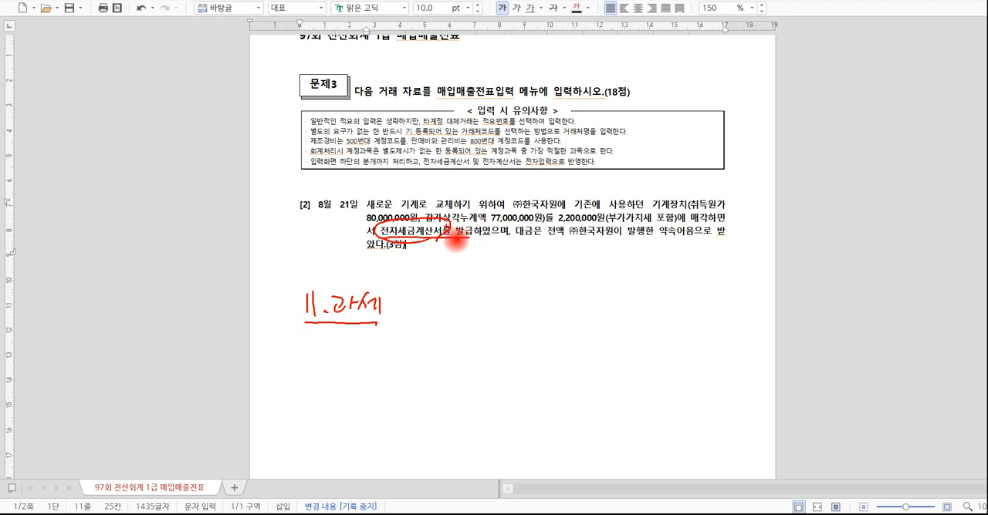
Mark the accumulated depreciation and sale price with the pen, write 3,000,000 as book value, and link it to a boxed 2,000,000.
mouse_move(434, 226)
mouse_down()
mouse_move(530, 226)
mouse_move(534, 212)
mouse_move(446, 213)
mouse_move(454, 235)
mouse_up()
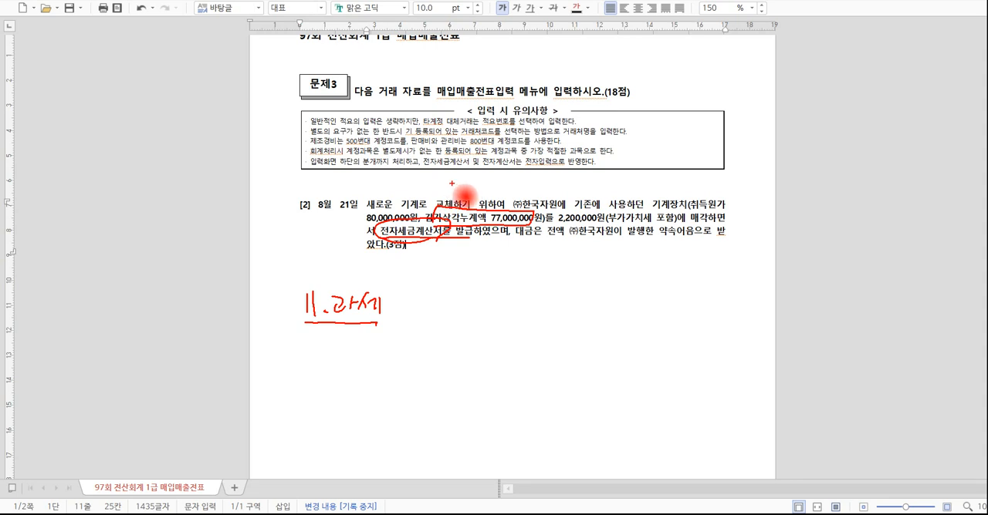
mouse_move(457, 195)
mouse_down()
mouse_move(580, 195)
mouse_move(513, 224)
mouse_move(446, 197)
mouse_move(557, 178)
mouse_move(580, 203)
mouse_up()
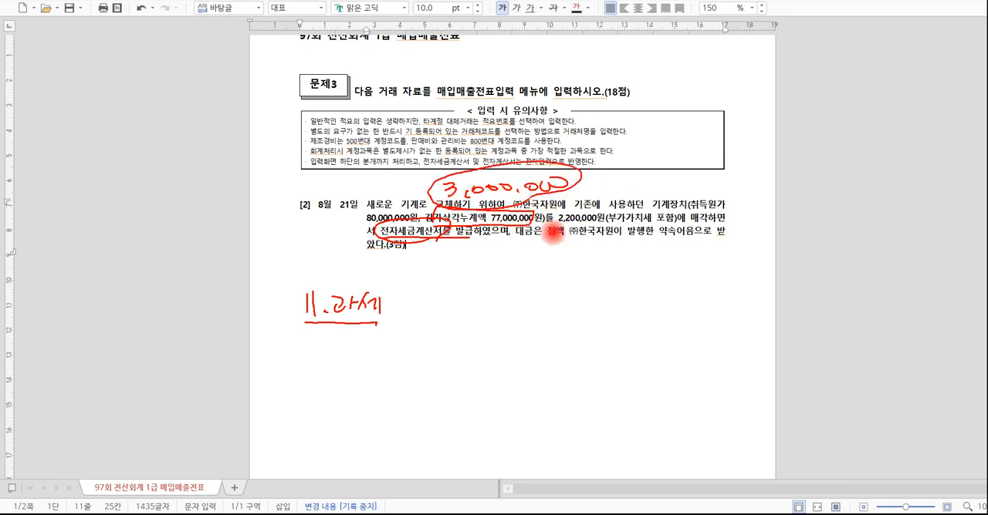
drag(561, 228, 673, 226)
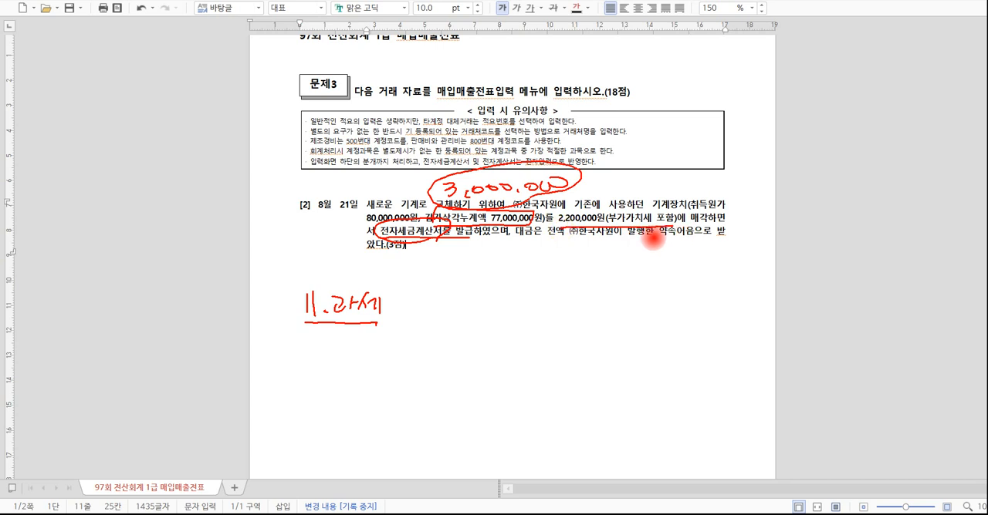
drag(606, 228, 603, 257)
mouse_move(594, 257)
mouse_down()
mouse_move(617, 256)
mouse_move(586, 286)
mouse_move(622, 273)
mouse_move(725, 272)
mouse_up()
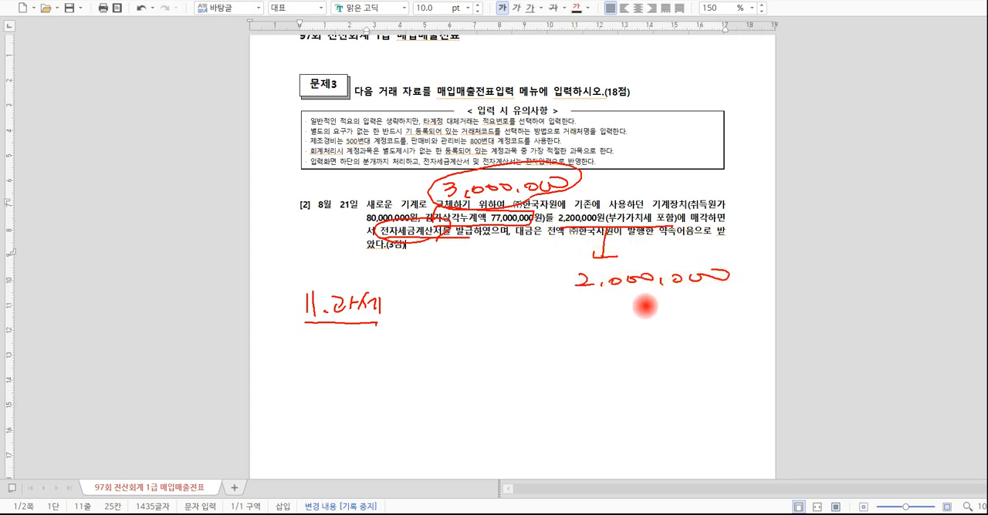
mouse_move(572, 296)
mouse_down()
mouse_move(740, 295)
mouse_move(753, 264)
mouse_move(567, 278)
mouse_move(563, 295)
mouse_up()
mouse_move(433, 205)
mouse_down()
mouse_move(538, 151)
mouse_move(568, 190)
mouse_move(555, 265)
mouse_move(568, 254)
mouse_up()
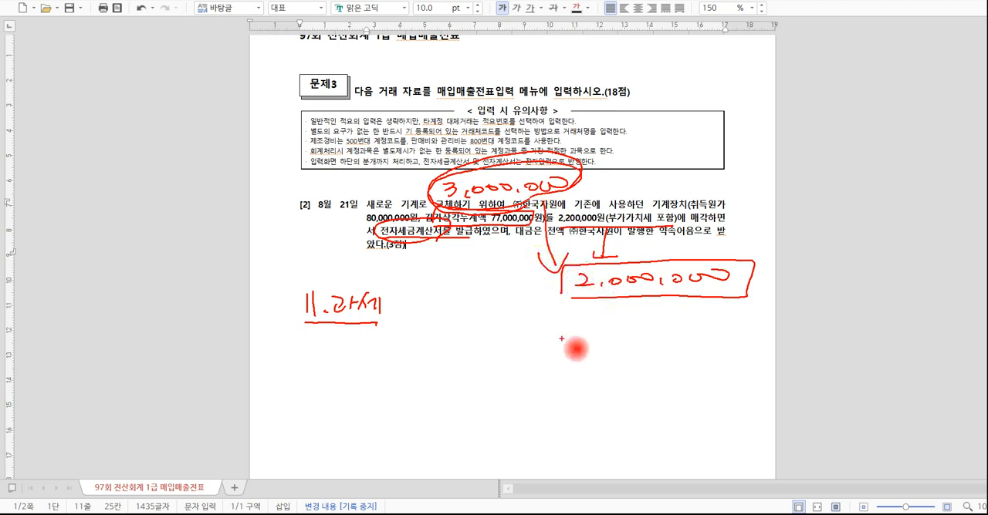
Write the 1,000,000 disposal loss below the boxed amount, underline it, circle both figures, and clear all pen annotations.
mouse_move(564, 334)
mouse_down()
mouse_move(595, 352)
mouse_move(754, 332)
mouse_up()
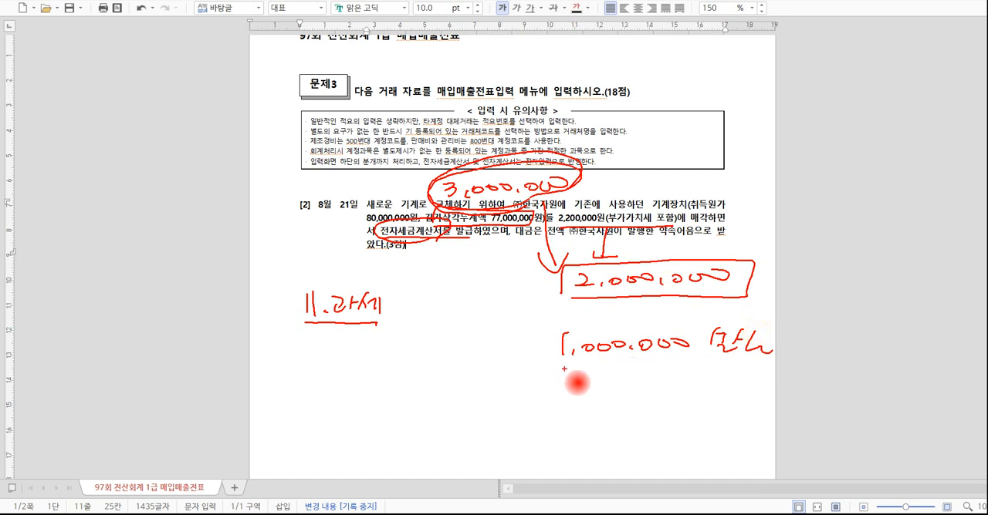
drag(557, 372, 772, 359)
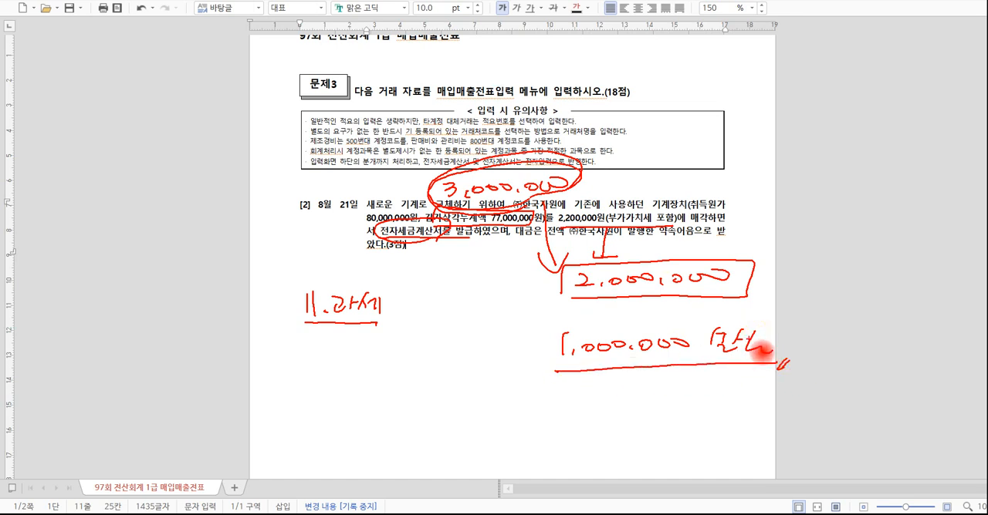
mouse_move(695, 370)
mouse_down()
mouse_move(690, 385)
mouse_move(580, 385)
mouse_move(563, 271)
mouse_up()
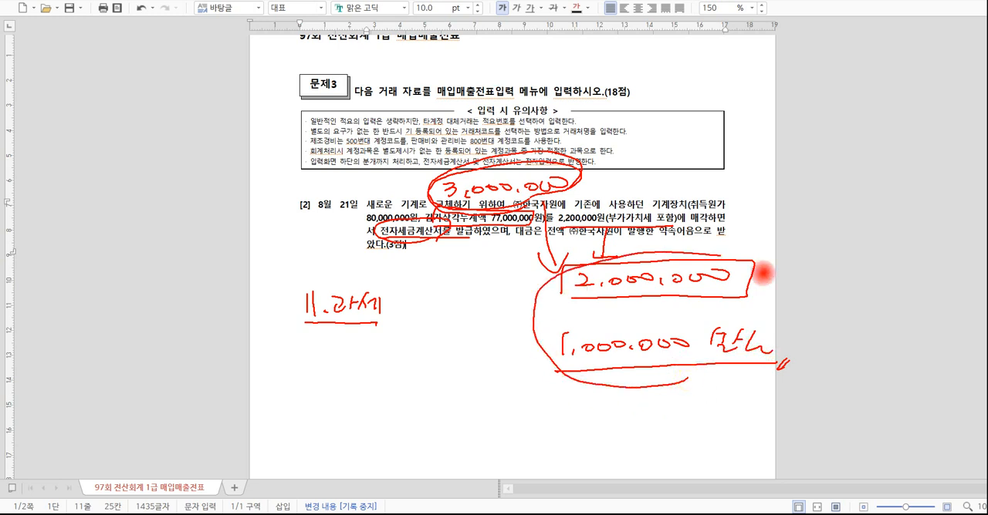
drag(762, 273, 683, 382)
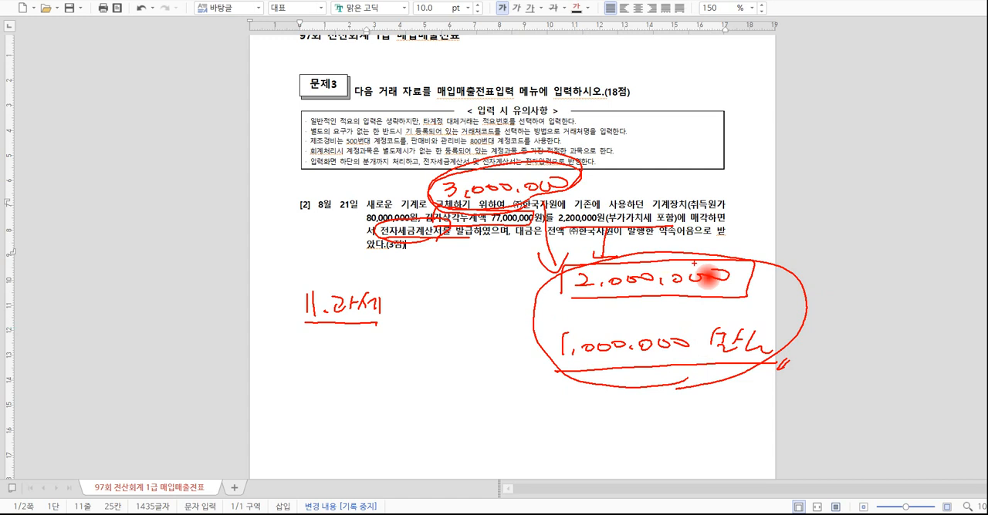
key(Escape)
Switch to the 매입매출전표입력 window and start an August 21 sales entry of type 11 과세 with item 기계장치, leaving quantity and unit price empty.
mouse_move(343, 514)
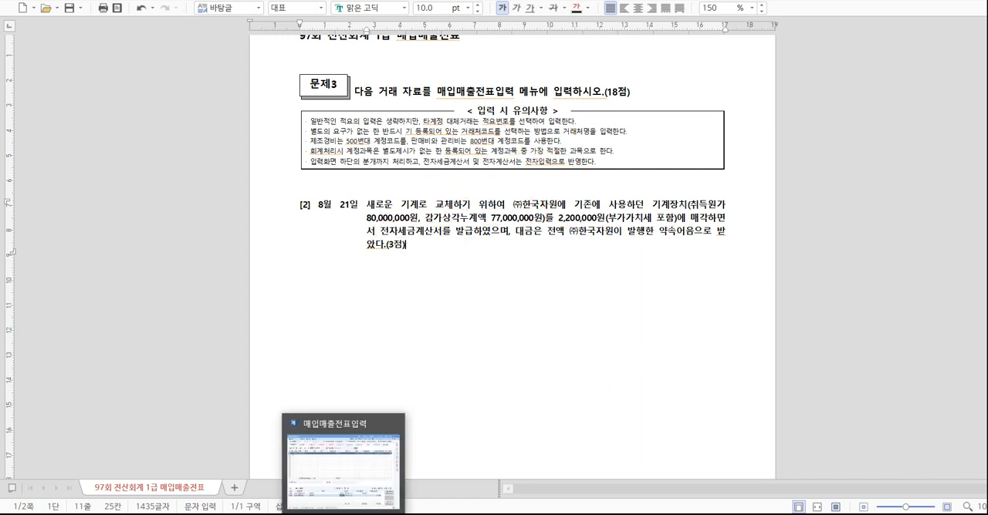
click(343, 471)
click(275, 95)
text(21)
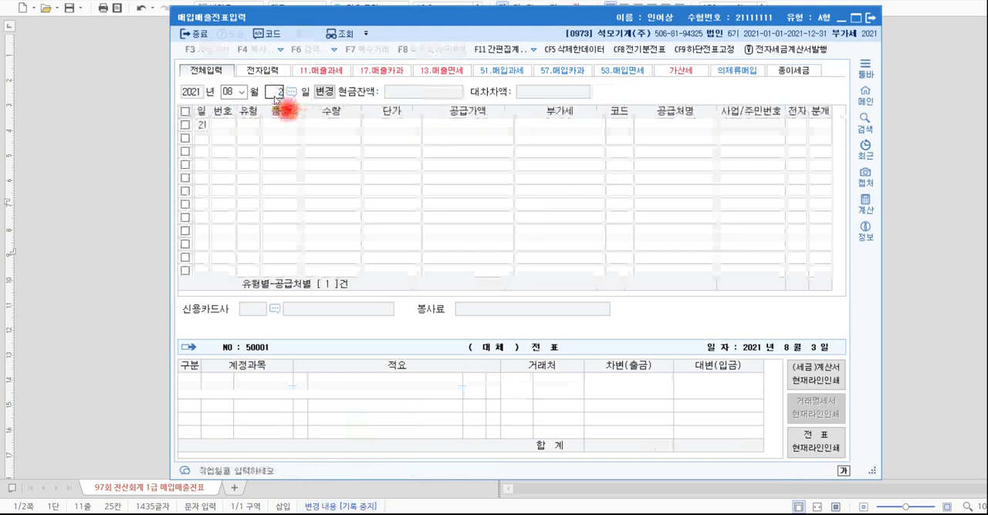
key(Return)
text(11)
key(Return)
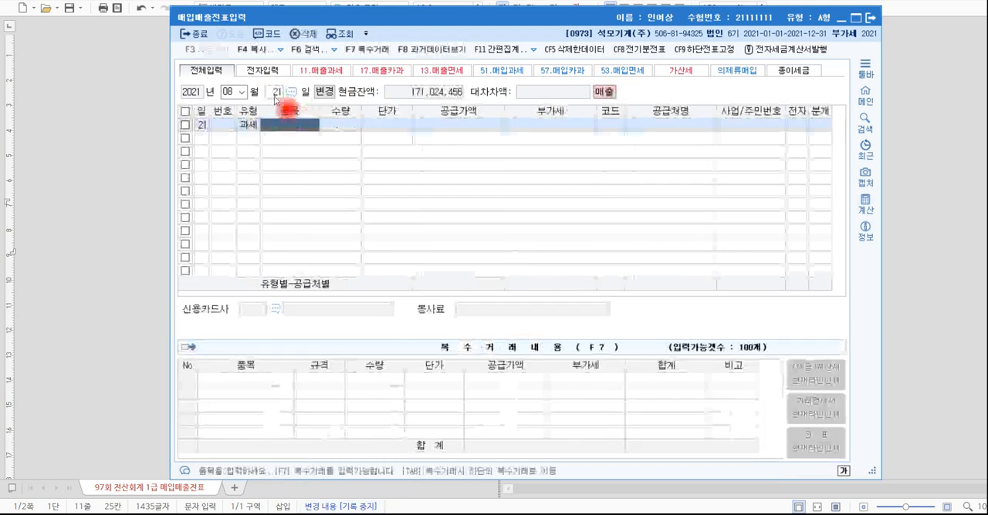
text(기계ㅈ)
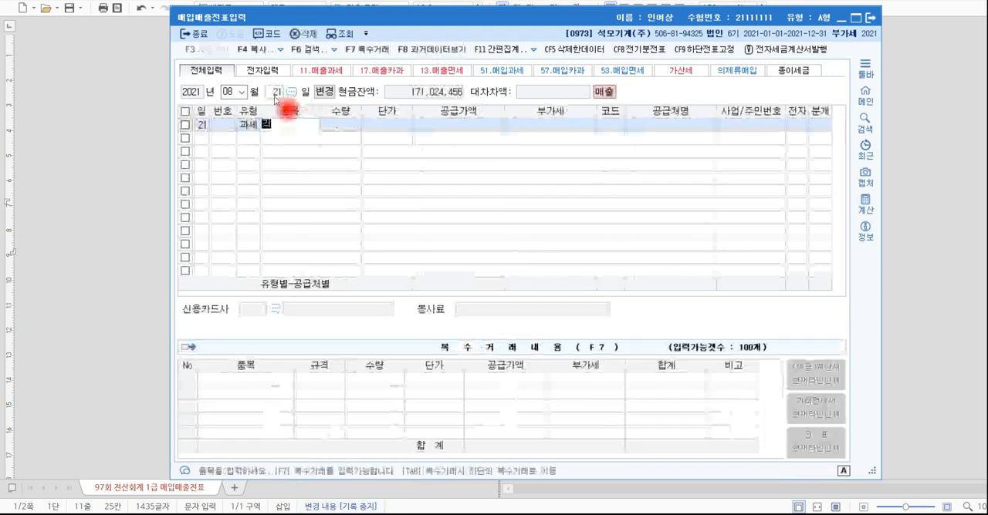
text(장치)
key(Return)
key(Return)
key(Return)
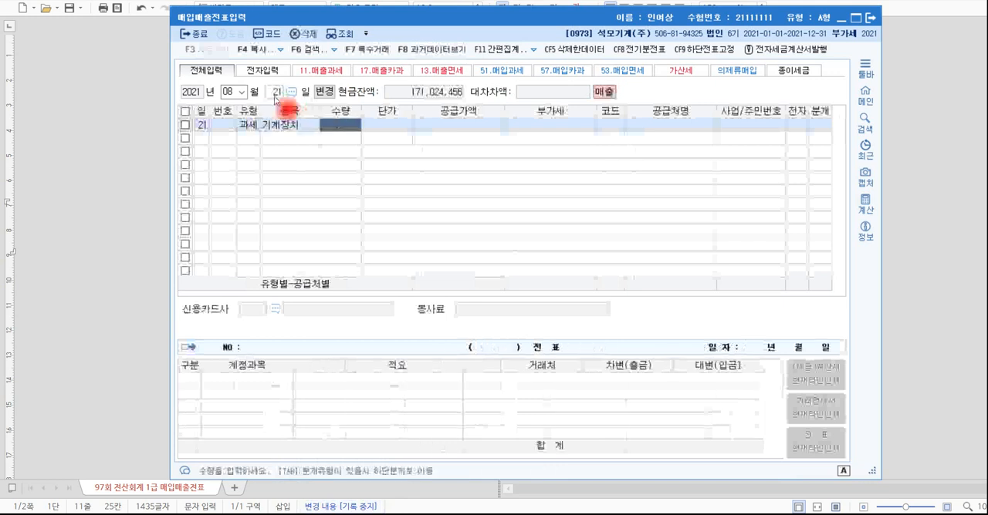
Check the VAT-inclusive sale price in transaction [2], and set the 공급가액 of the 기계장치 entry to 2,000,000.
key(alt+Tab)
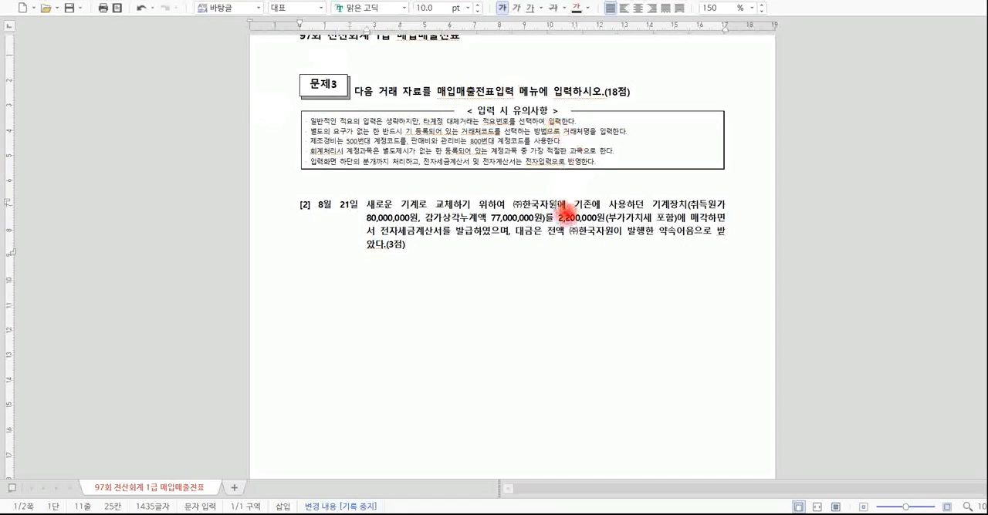
drag(555, 218, 681, 230)
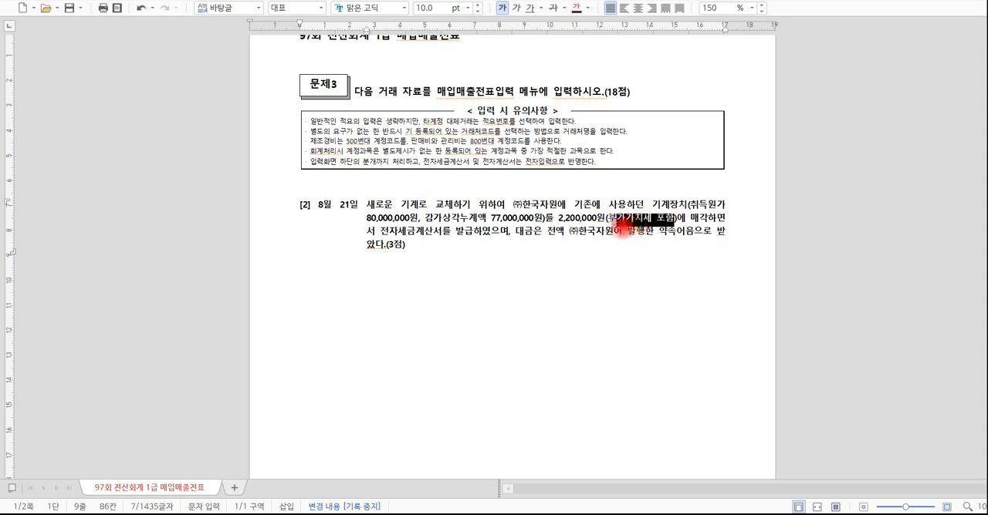
key(alt+Tab)
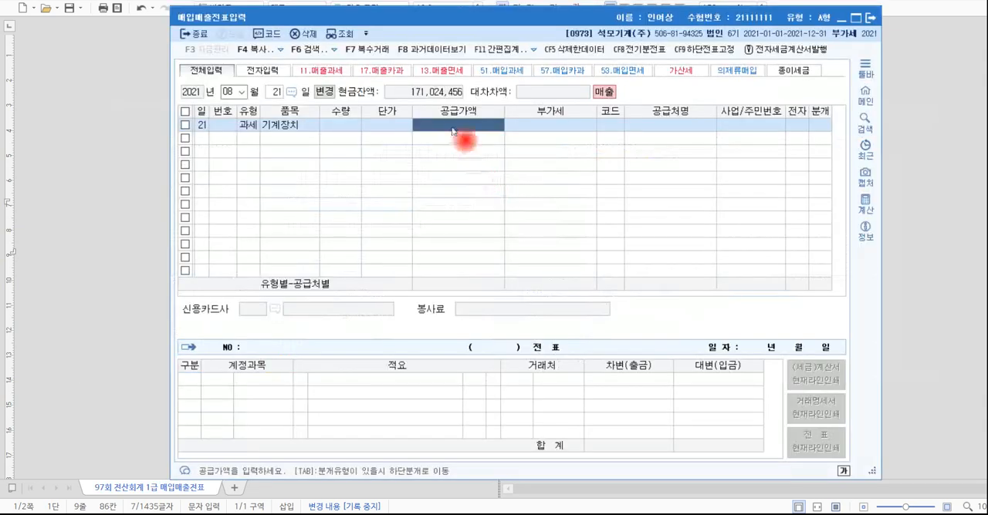
text(2,000,000)
key(Return)
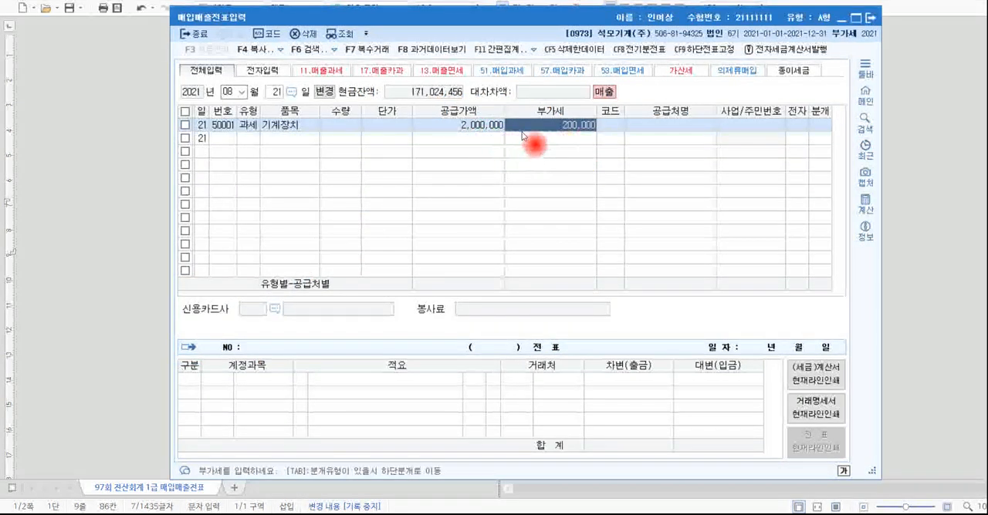
Check the buyer named in transaction [2], and set the trading partner of the 기계장치 entry to (주)한국자원.
click(607, 126)
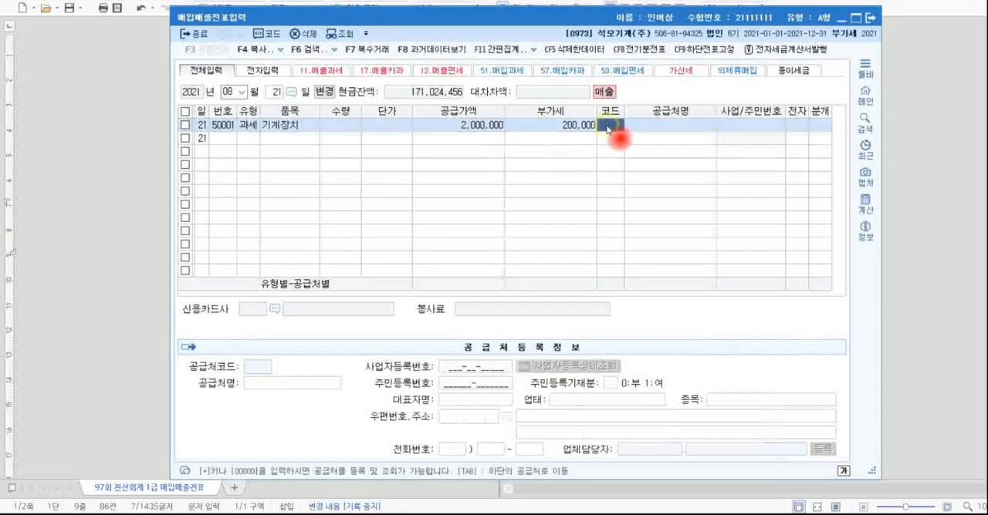
key(alt+Tab)
drag(513, 205, 563, 209)
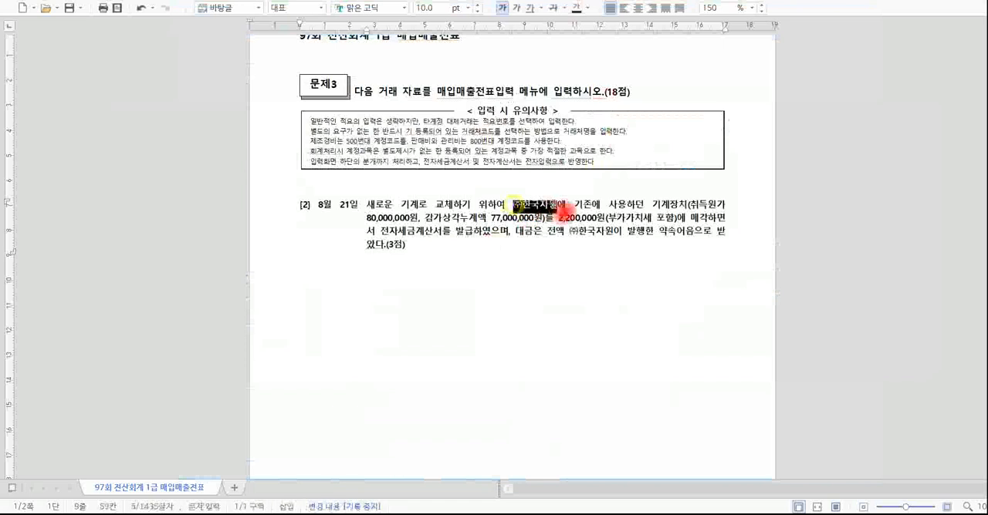
key(alt+Tab)
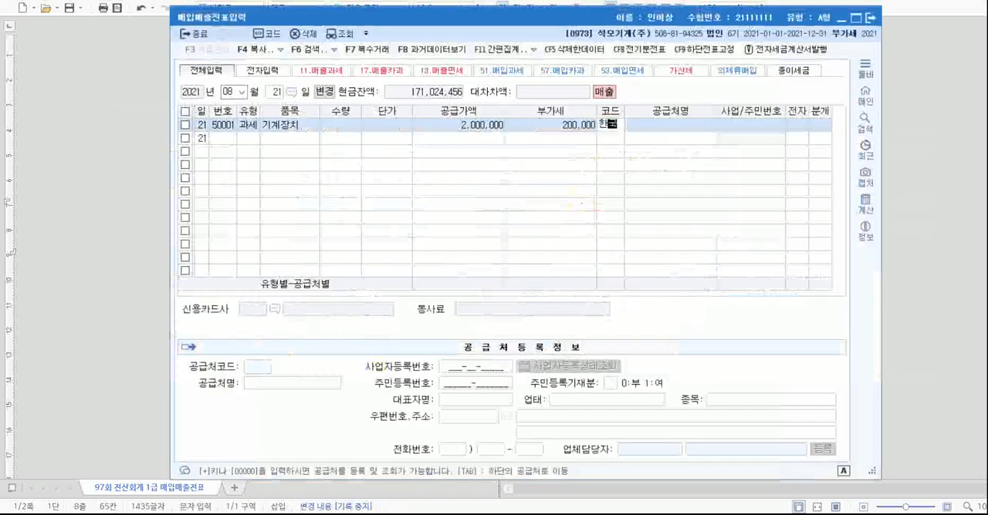
text(한국)
key(Return)
key(Down)
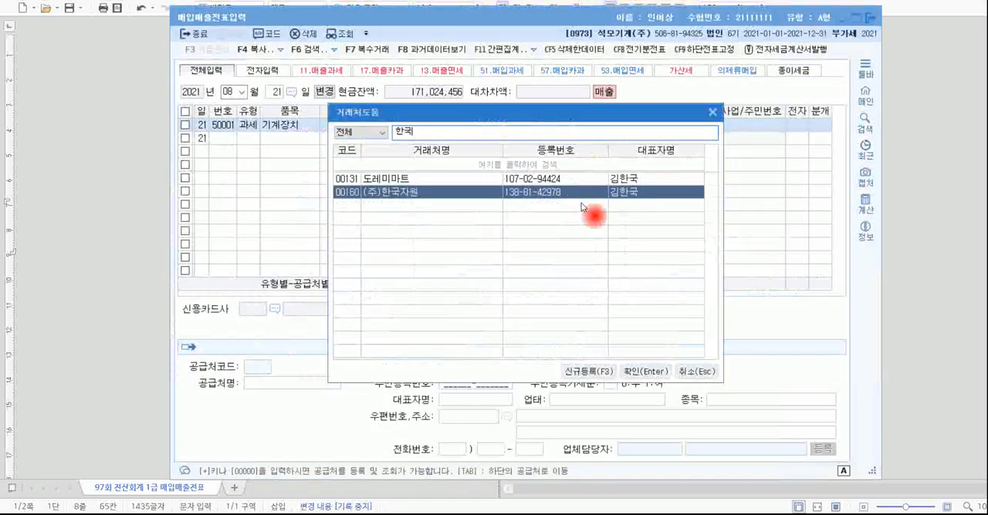
key(Return)
Mark the 기계장치 sale as electronically invoiced (전자 여) and set its journal type to 3 혼합.
key(Return)
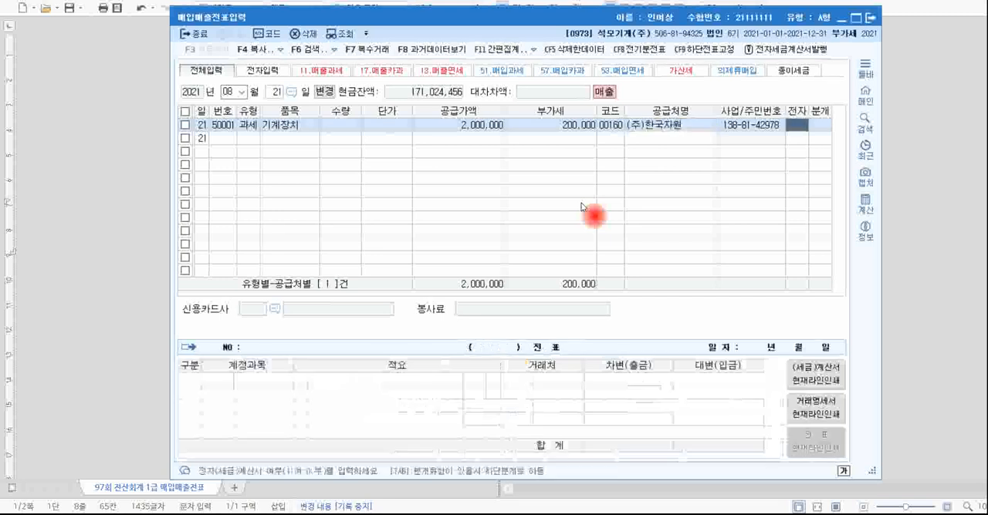
text(1)
key(Return)
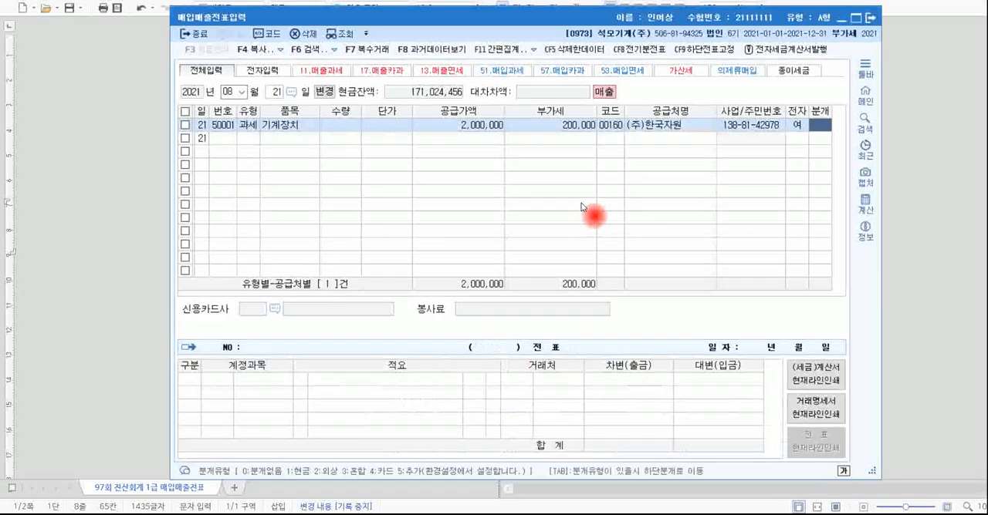
text(3)
key(Return)
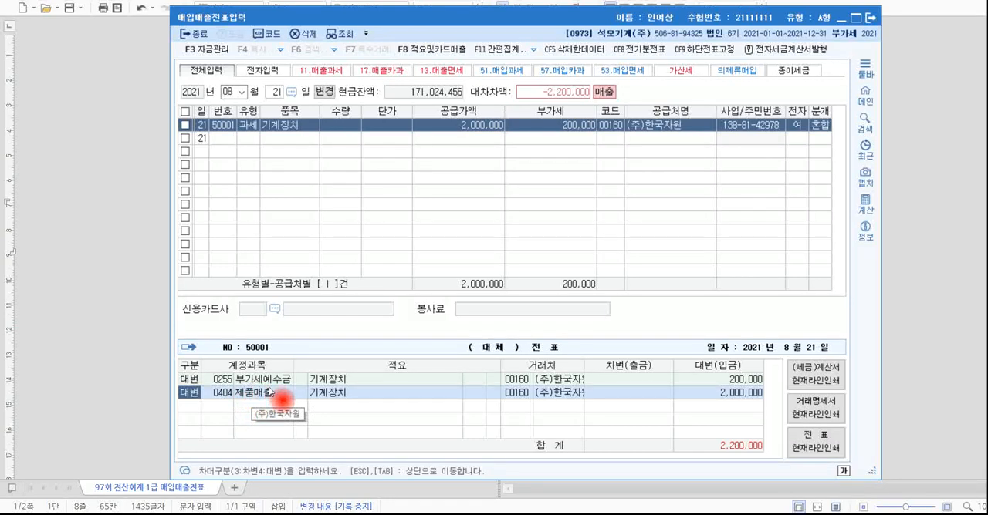
Replace the 제품매출 account on the voucher's second credit line with 0206 기계장치.
click(227, 395)
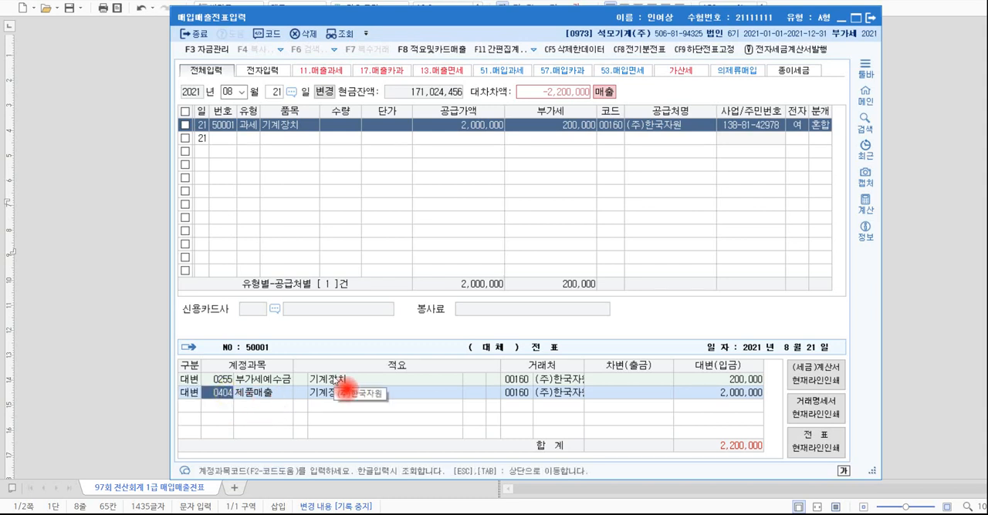
text(206)
key(Return)
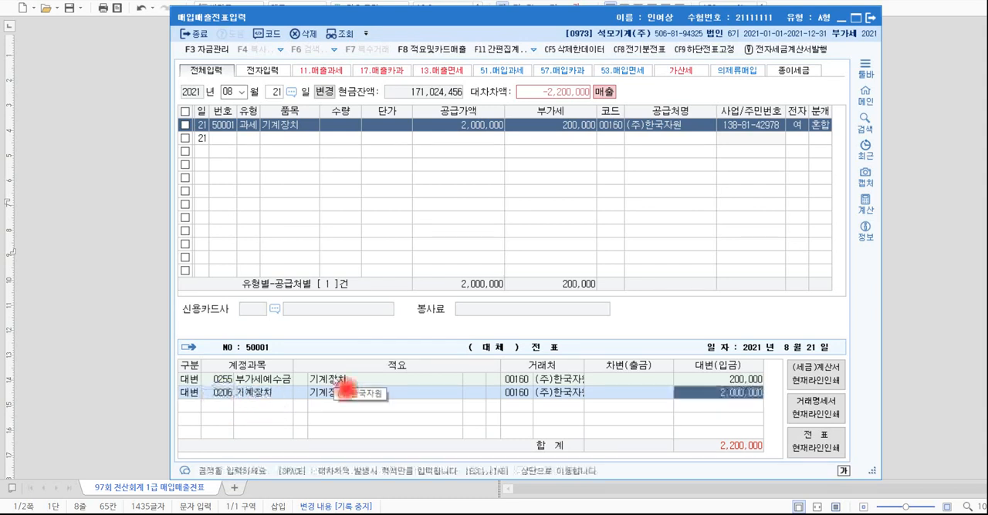
click(224, 392)
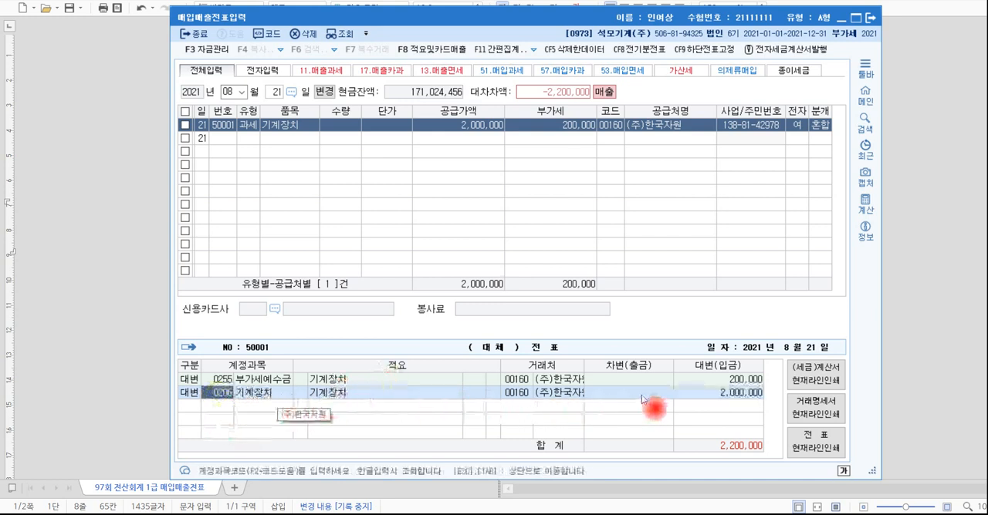
Check the machine's acquisition cost in transaction [2], and set the 기계장치 line's credit amount to 80,000,000.
click(680, 393)
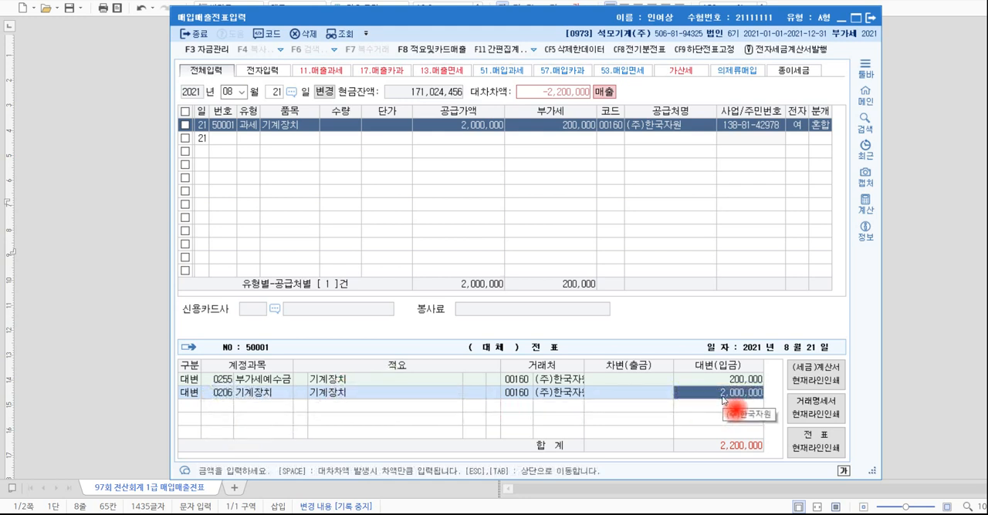
key(alt+Tab)
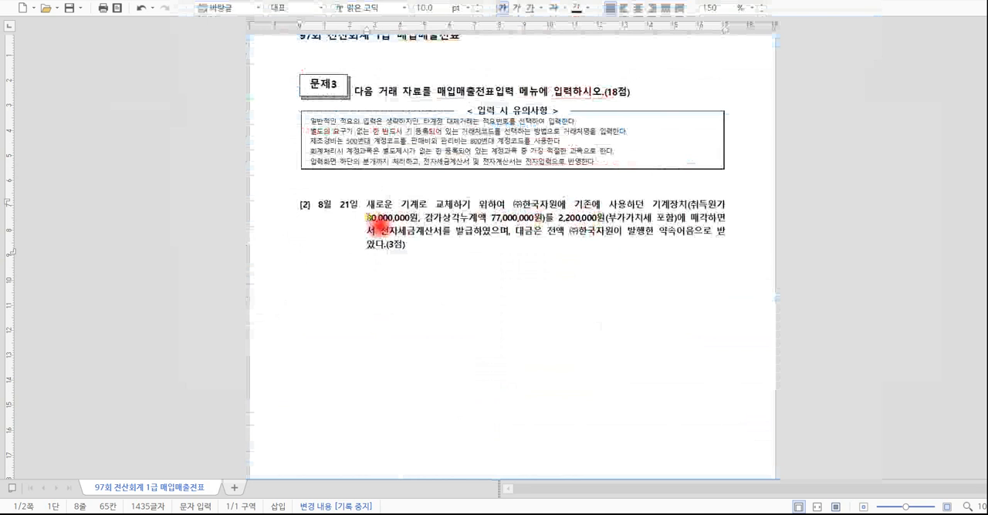
drag(368, 218, 423, 222)
key(ctrl+c)
key(alt+Tab)
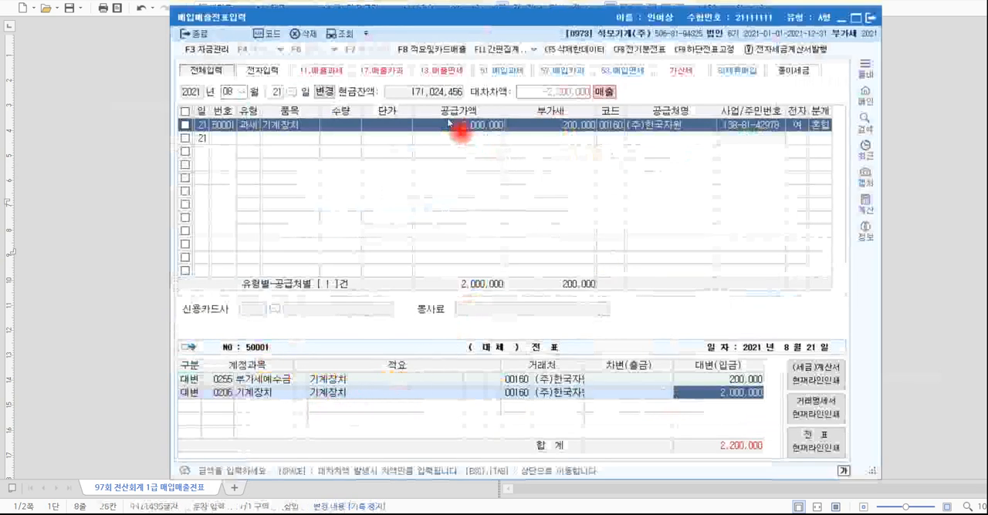
click(707, 394)
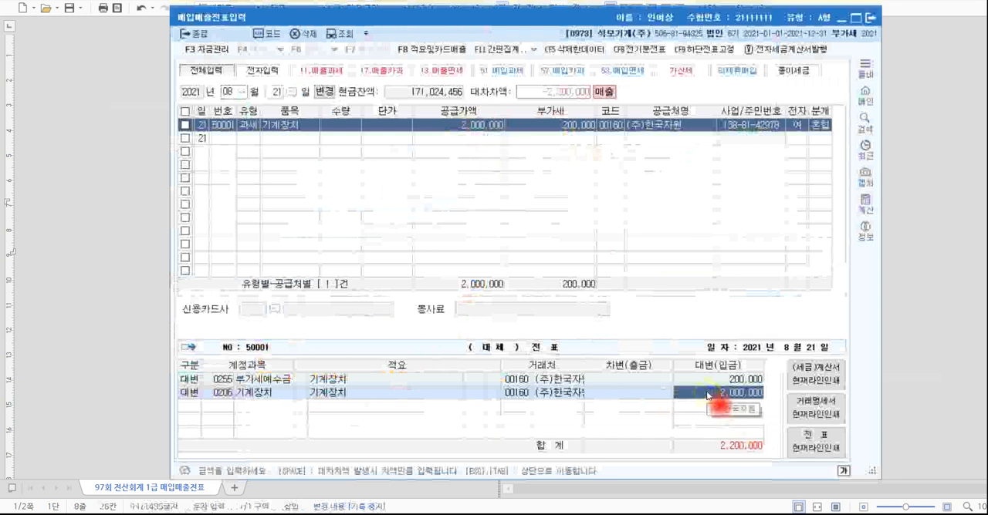
text(80000)
key(Return)
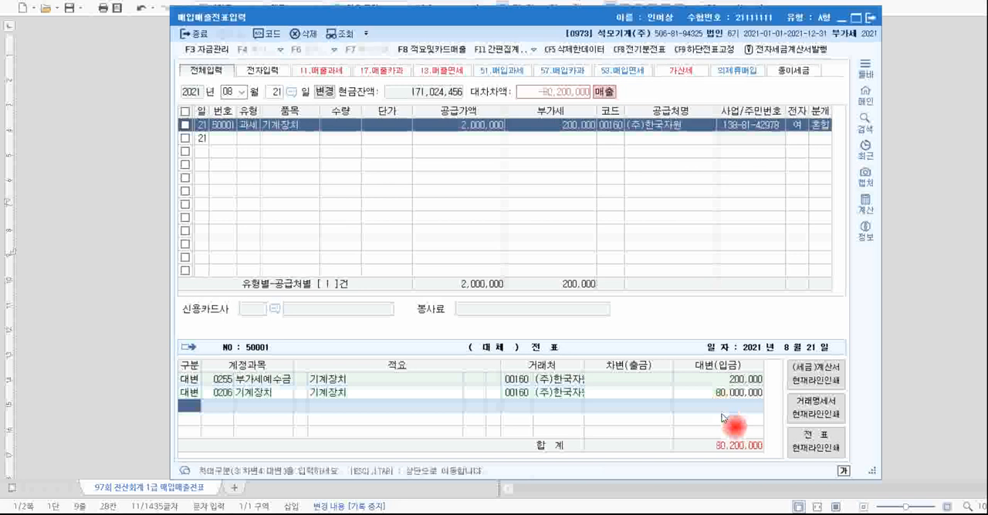
Add a debit line for account 0207 감가상각누계액 with an amount of 77,000,000.
key(Return)
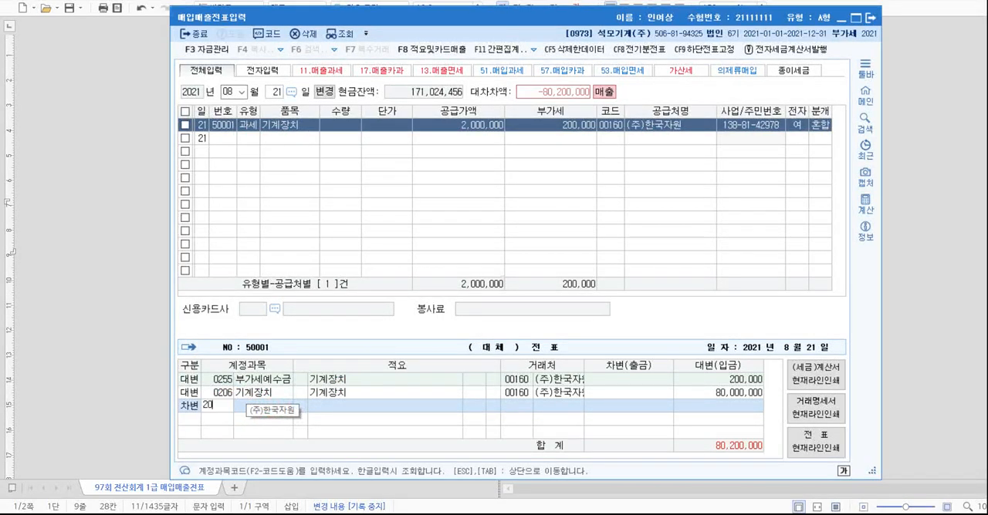
text(7)
key(Return)
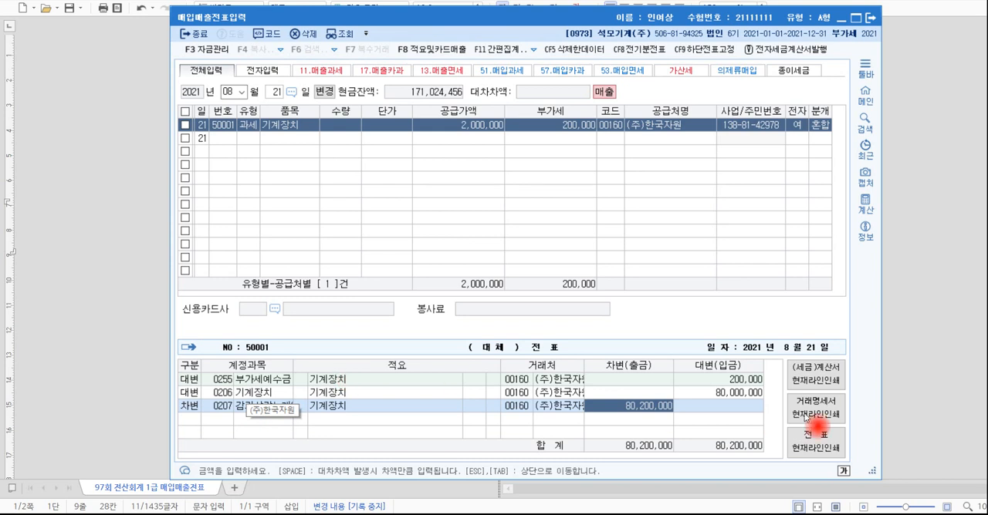
text(77,)
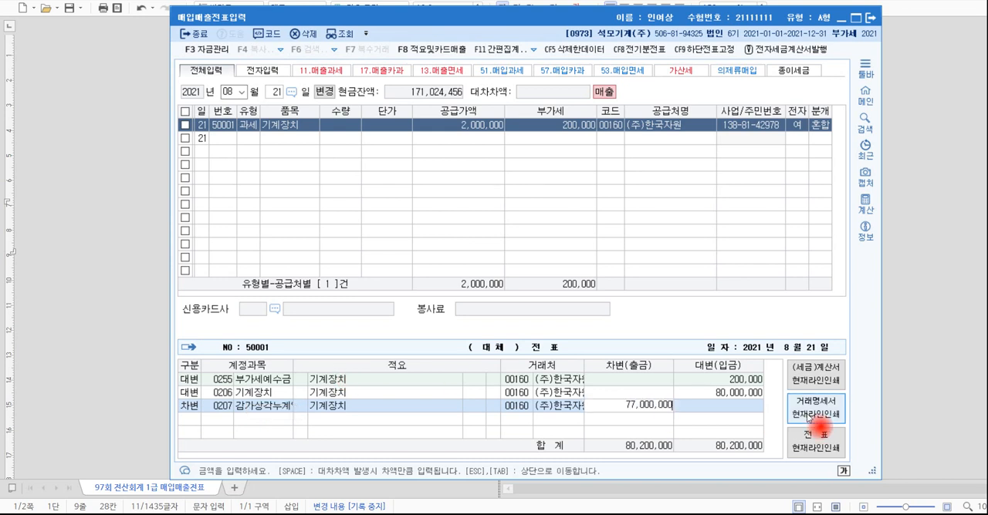
key(Return)
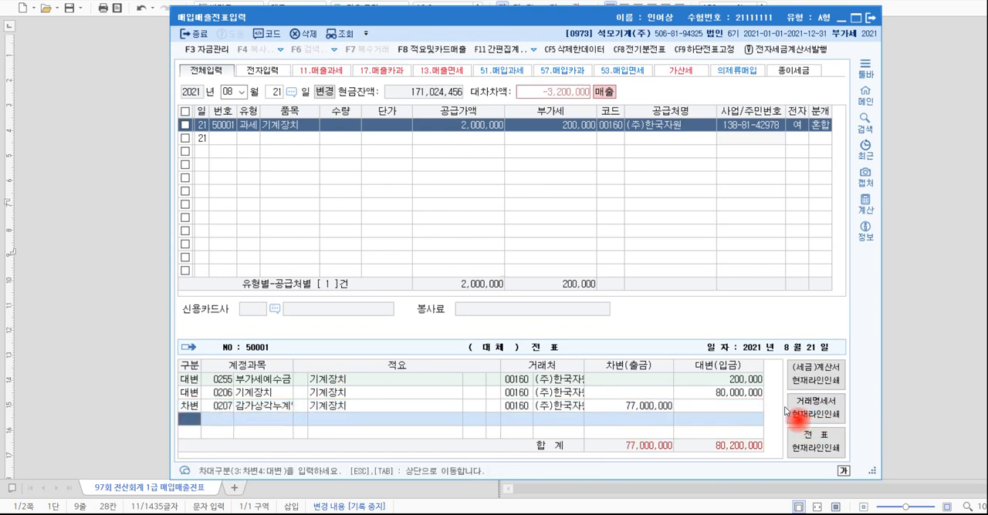
Check the promissory-note payment terms in transaction [2], and add a debit line for 0120 미수금 with amount 2,200,000.
key(alt+Tab)
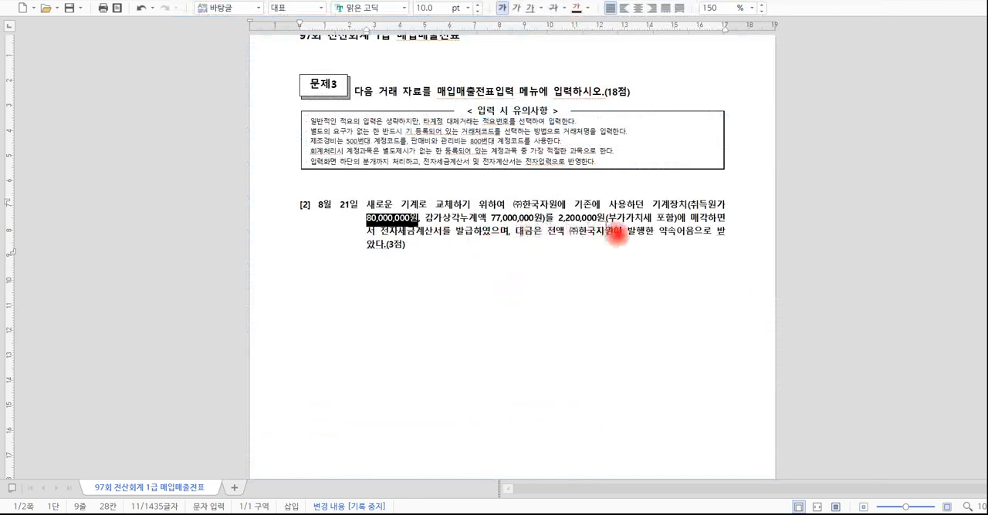
drag(656, 231, 716, 235)
drag(626, 231, 688, 232)
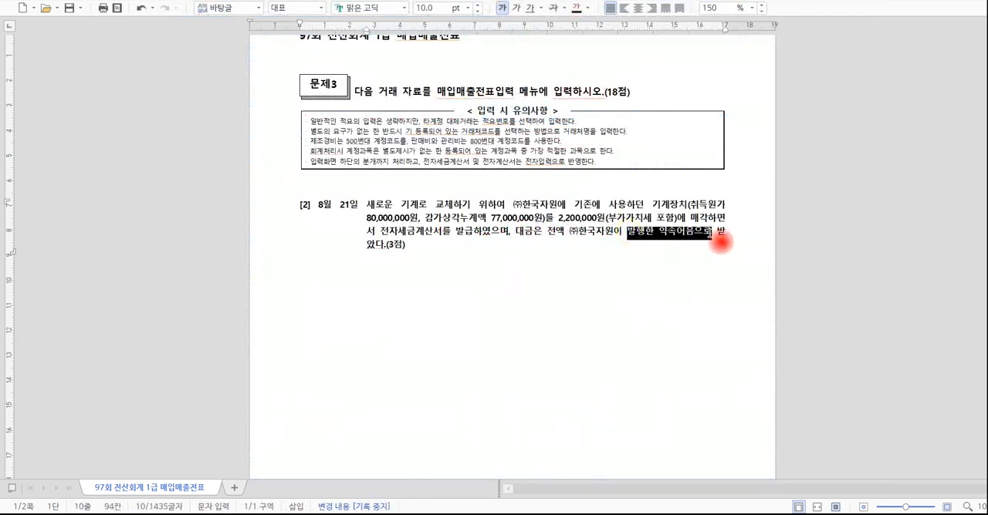
key(alt+Tab)
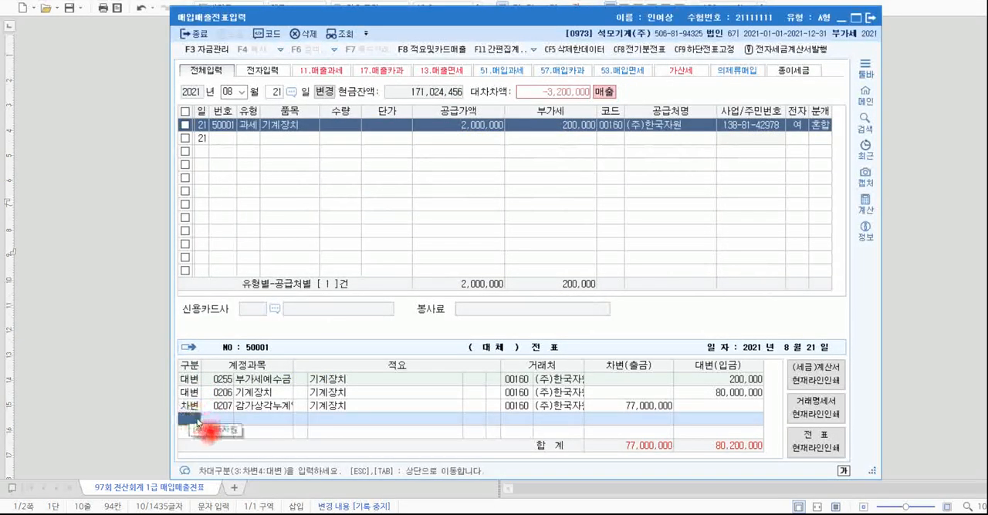
text(3)
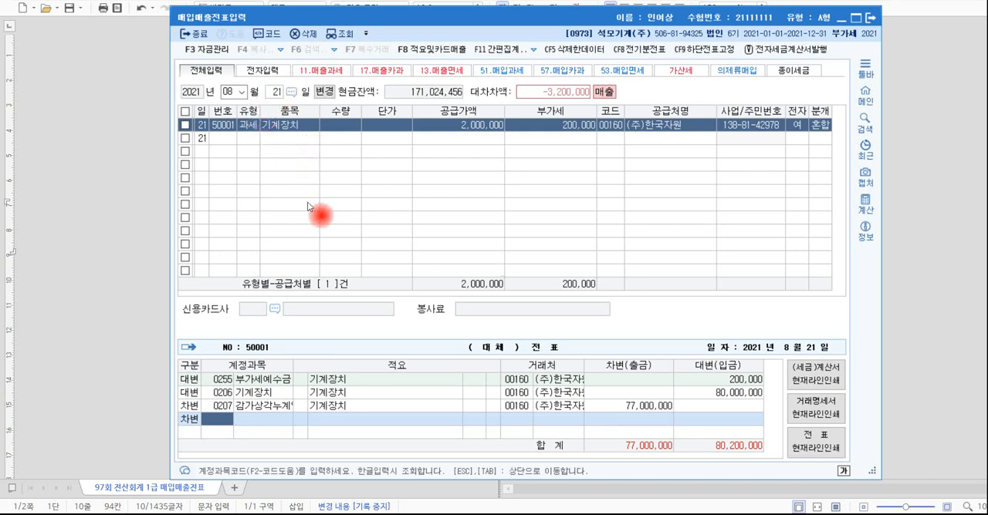
text(미수)
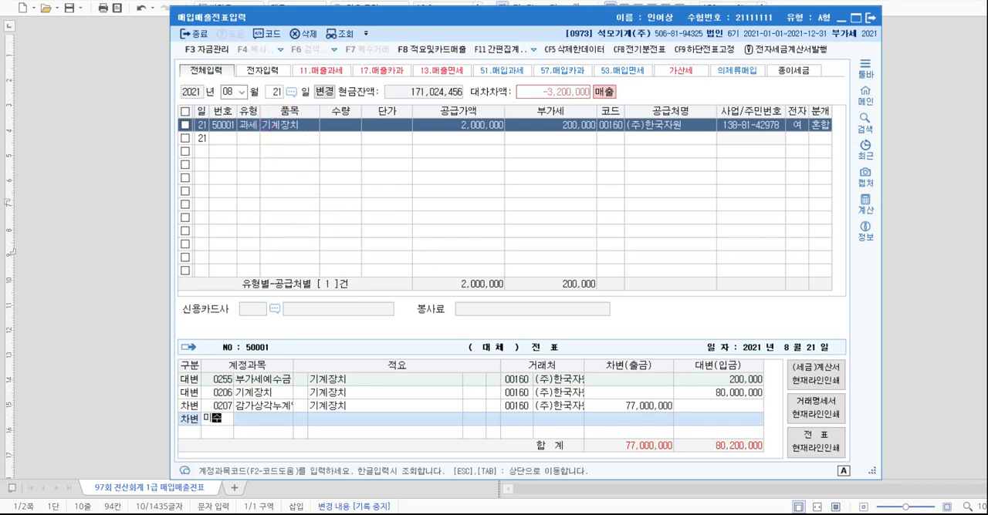
key(Return)
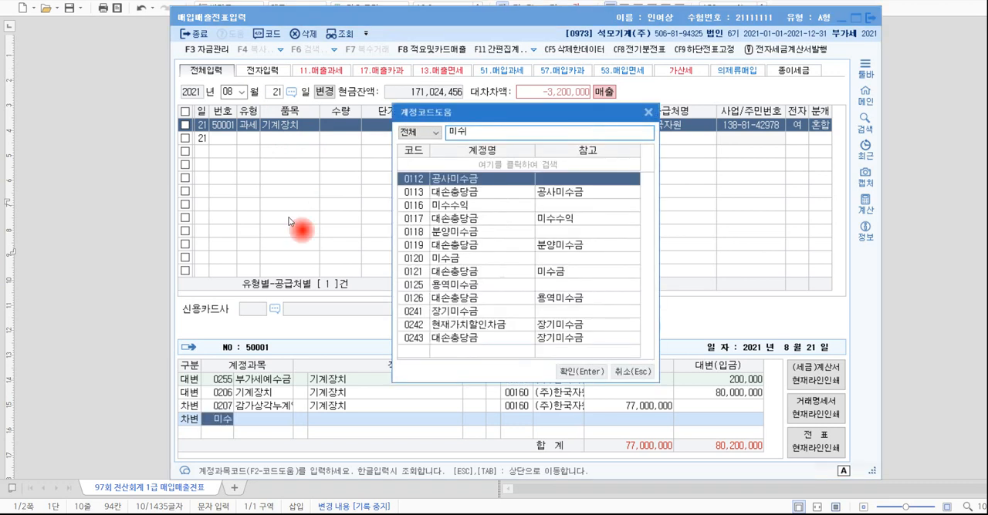
key(Down)
key(Down)
key(Down)
key(Down)
key(Down)
key(Down)
key(Return)
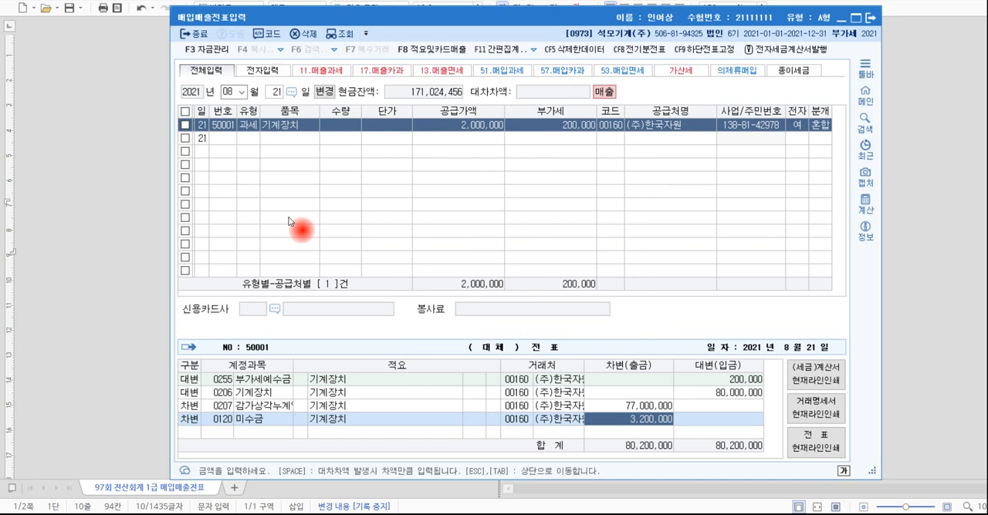
text(220)
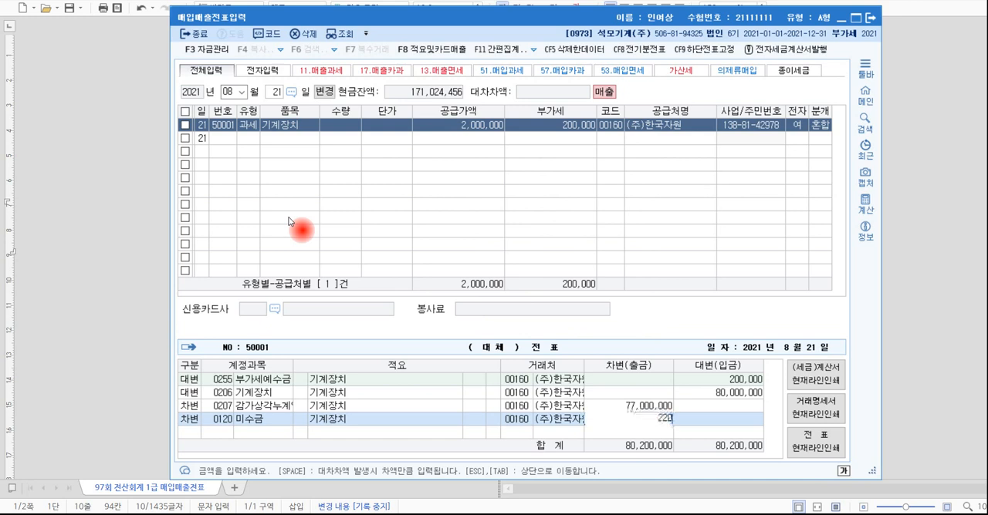
key(Return)
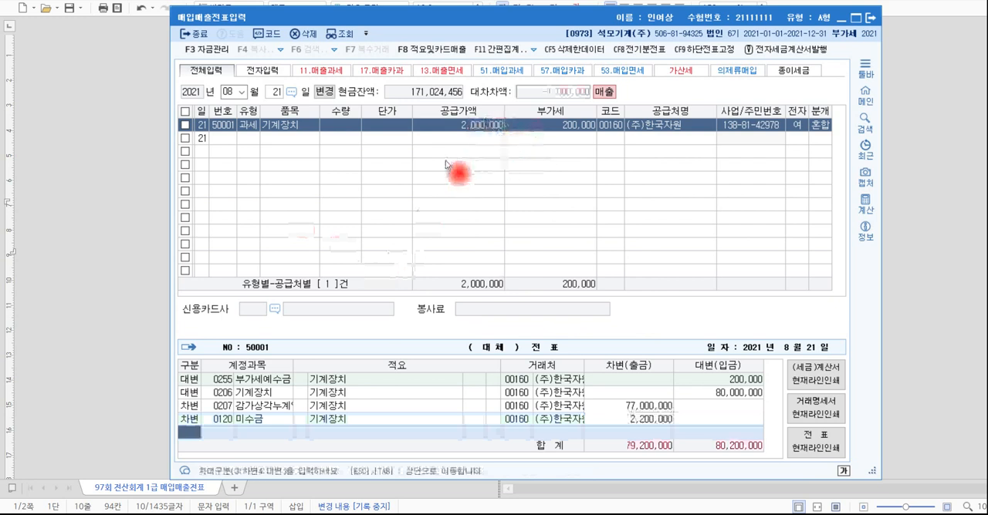
Add a debit line for account 0970 유형자산처분손실 with the remaining difference of 1,000,000.
key(alt+Tab)
key(alt+Tab)
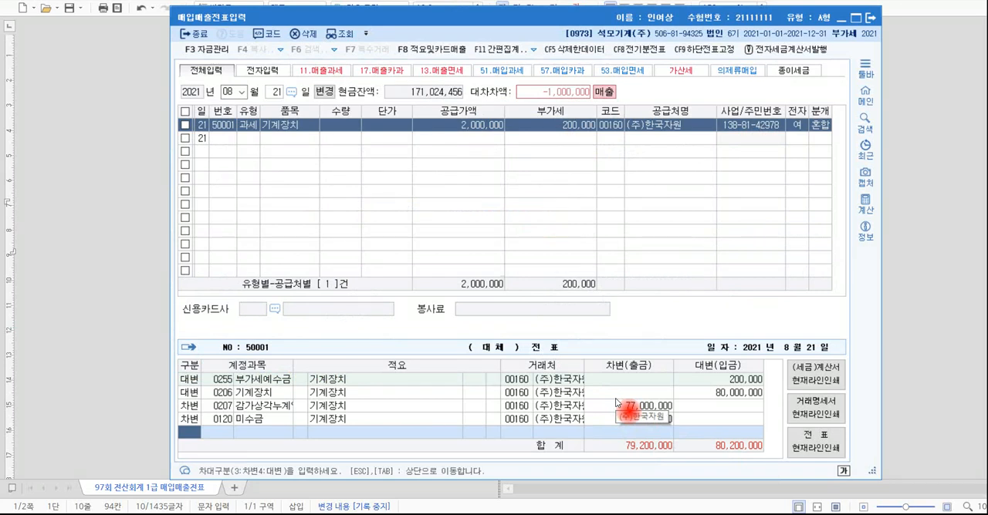
key(Return)
text(유)
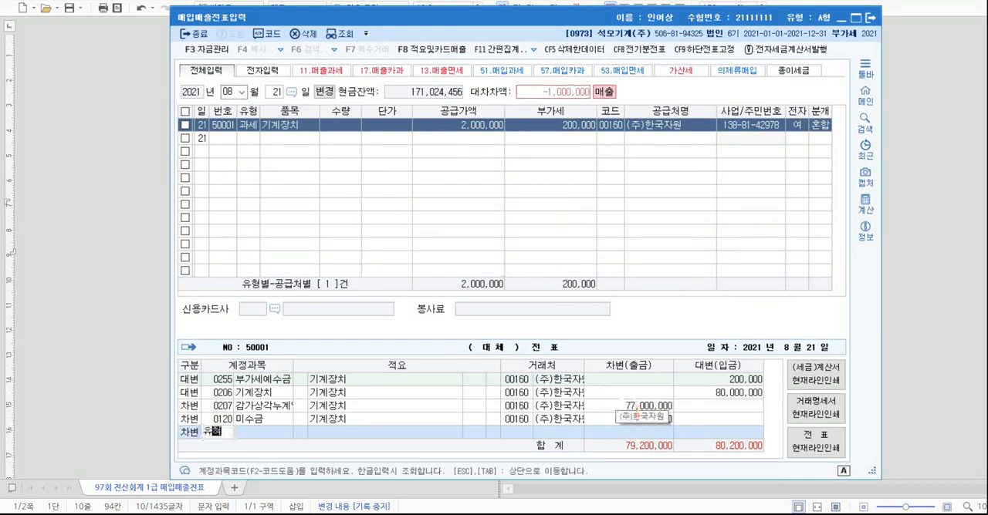
text(형)
key(Return)
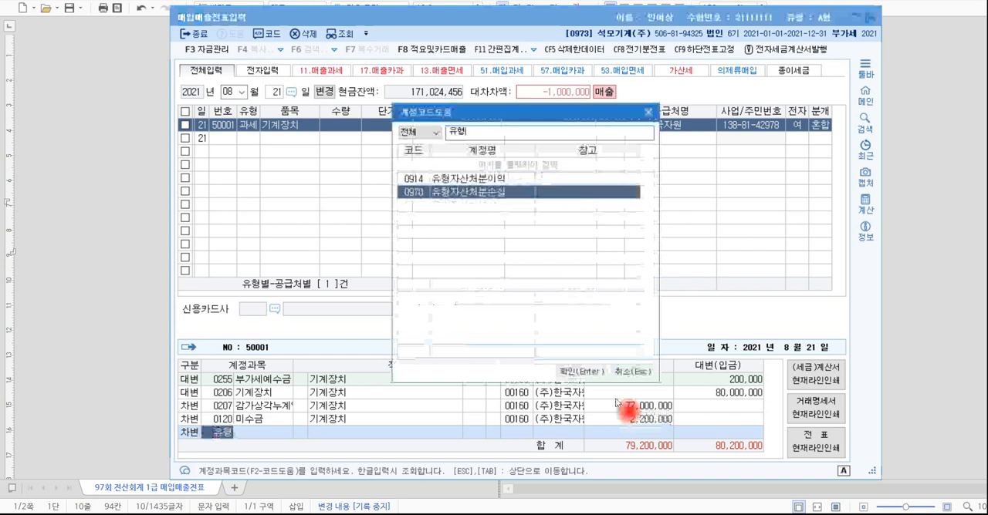
key(Return)
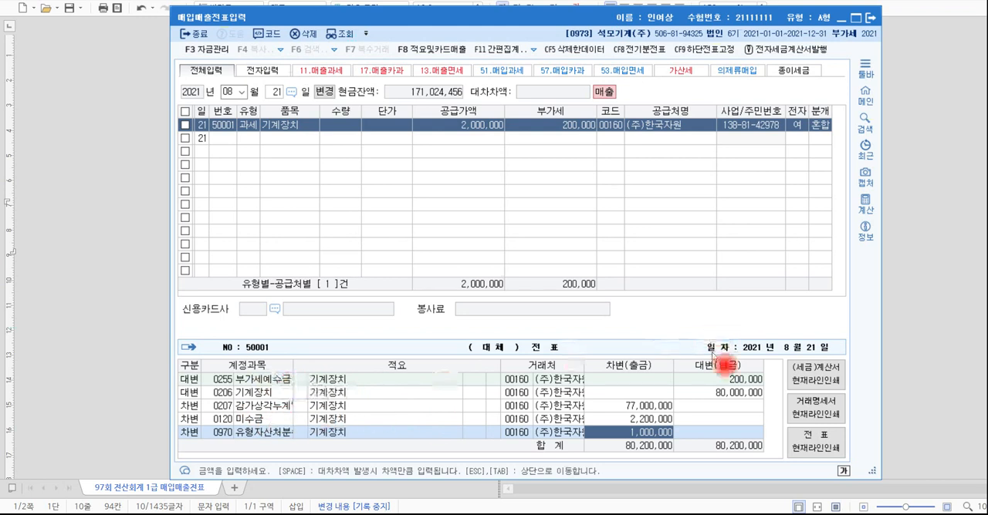
Switch to the 97회 전산회계 1급 problem document and show transaction [3], dated October 15, with its electronic tax invoice.
key(alt+Tab)
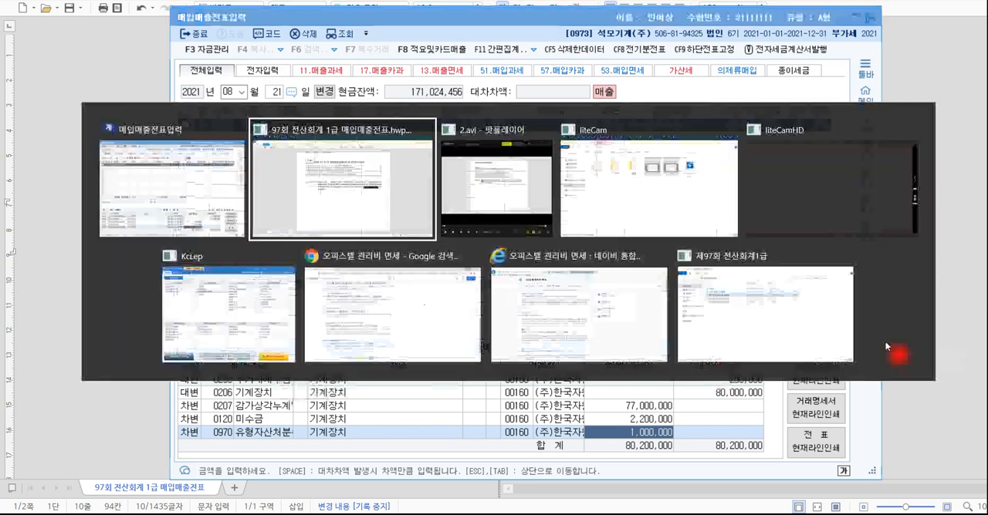
click(580, 250)
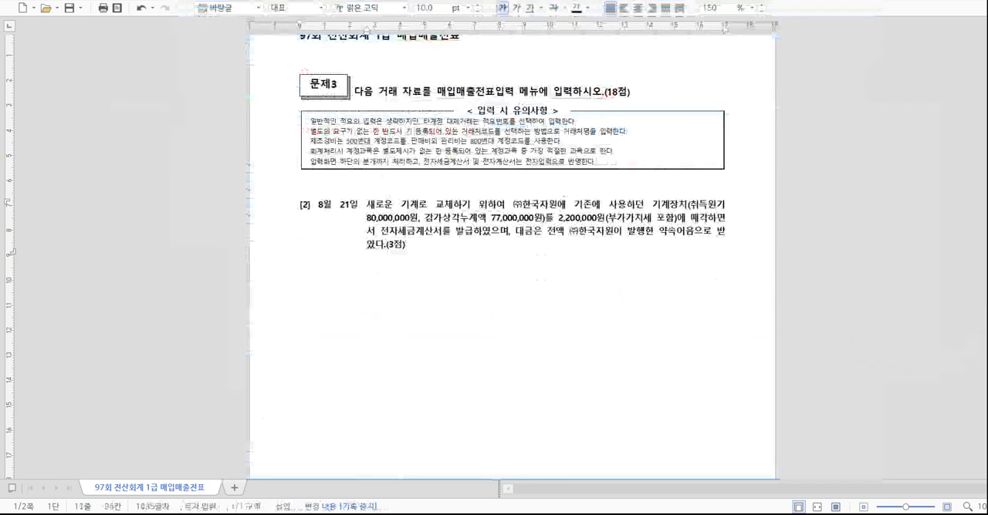
scroll(801, 205, down, 5)
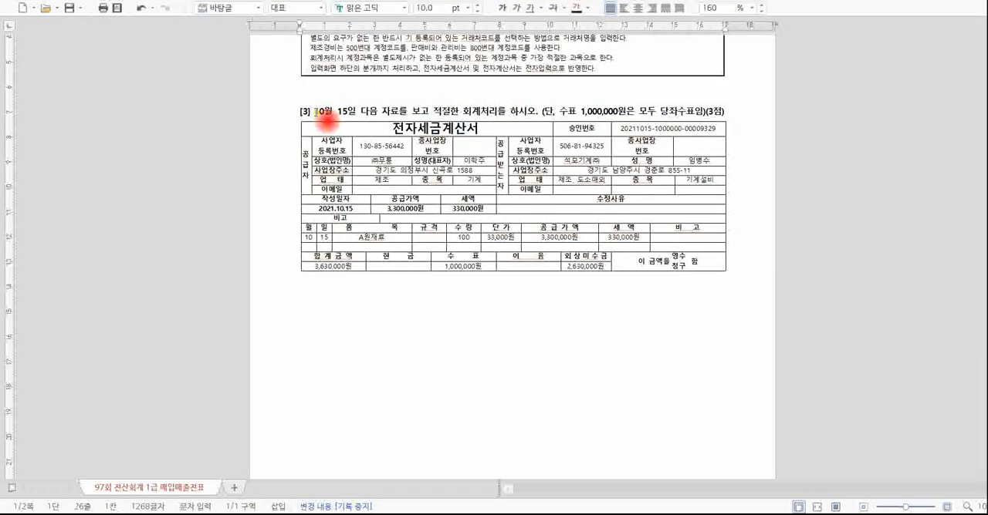
Read transaction [3] in the problem document, examining the tax invoice's supply amount, tax and item name.
drag(316, 112, 529, 113)
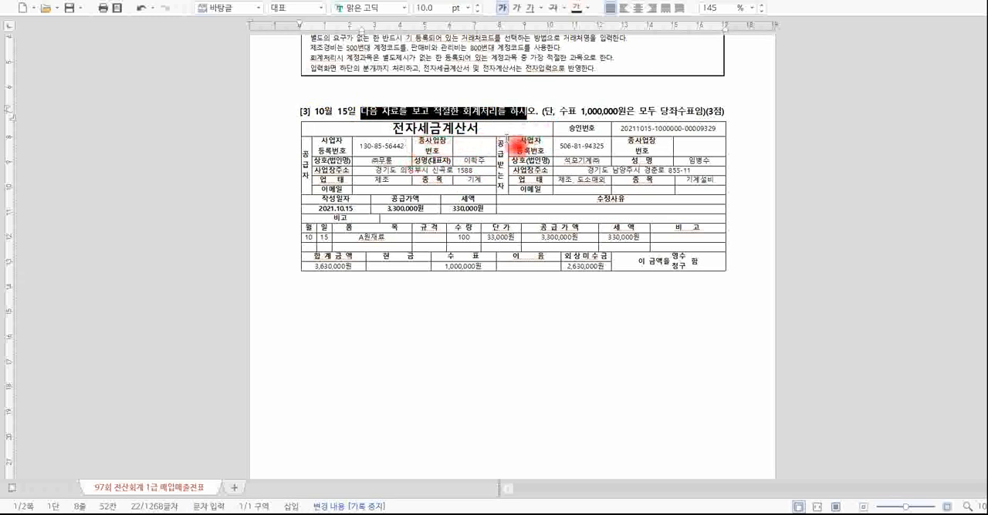
click(420, 139)
drag(394, 128, 486, 134)
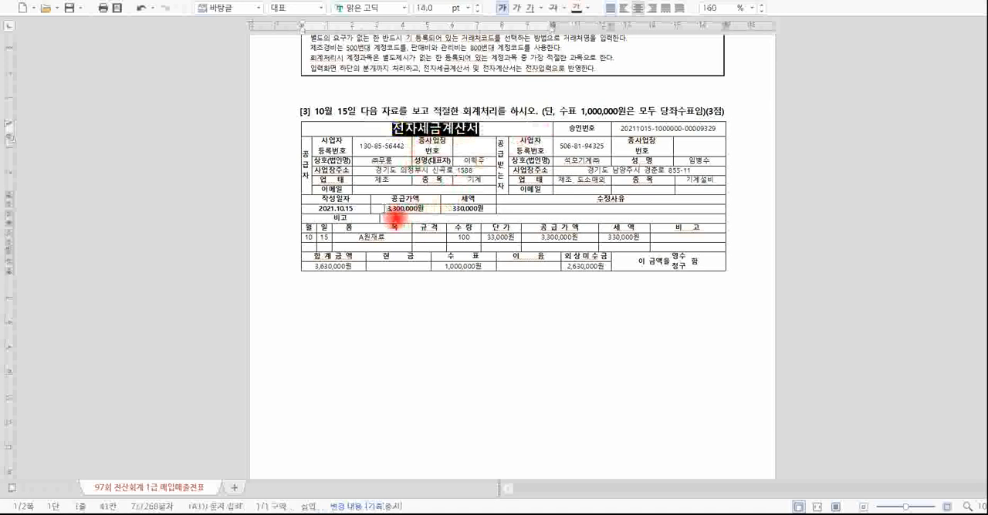
drag(385, 209, 491, 212)
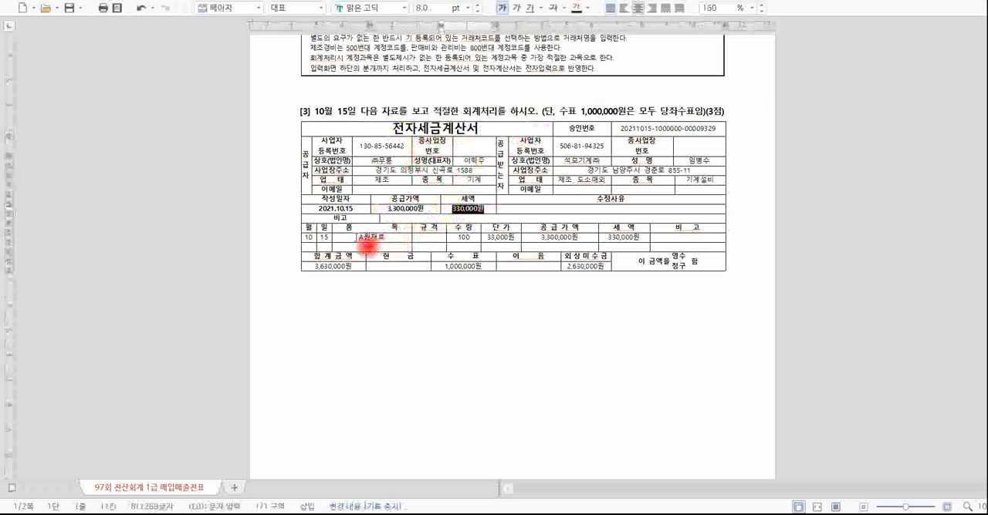
drag(367, 245, 399, 245)
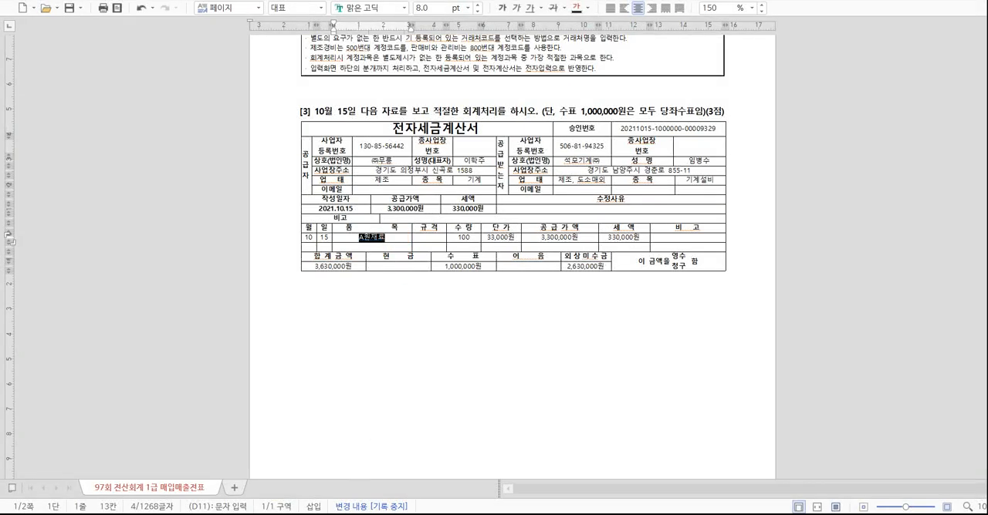
key(alt+Tab)
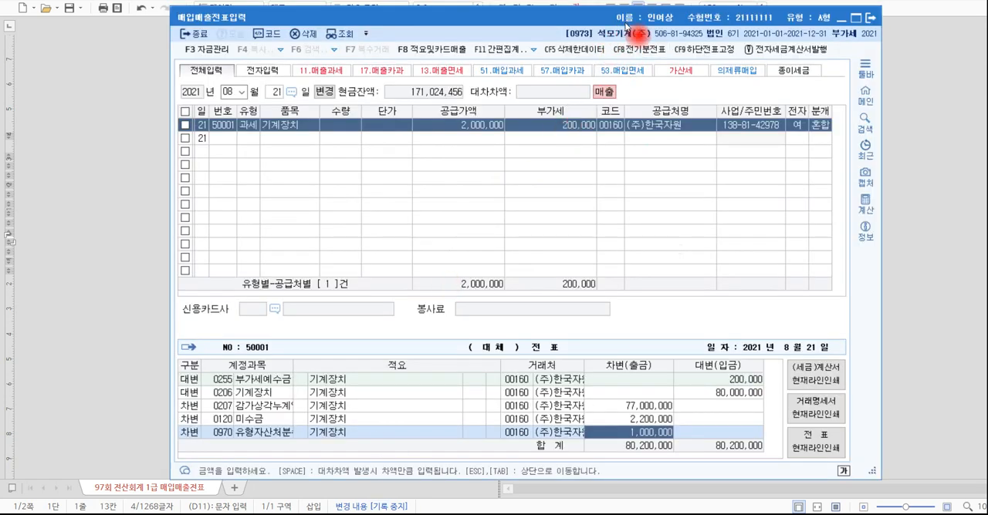
click(895, 157)
drag(513, 158, 614, 157)
click(607, 166)
key(Escape)
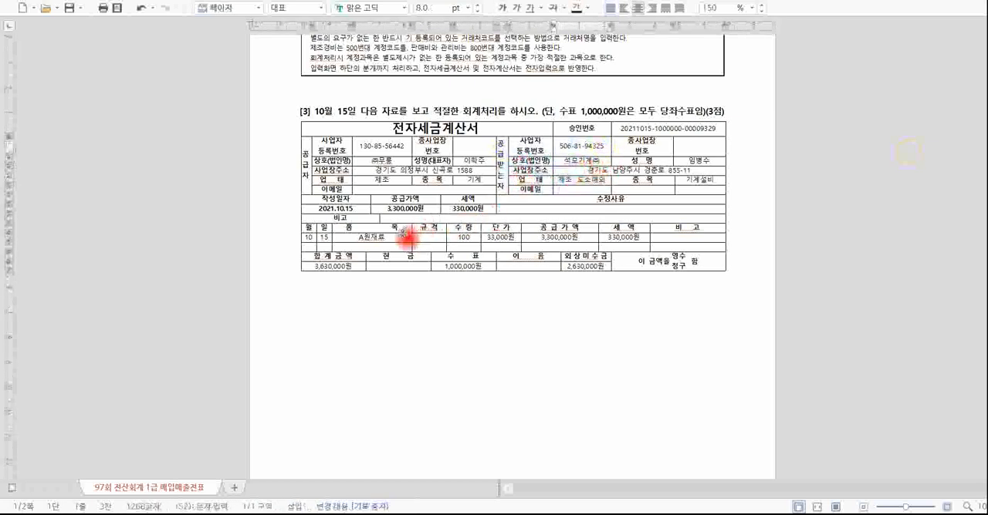
click(398, 236)
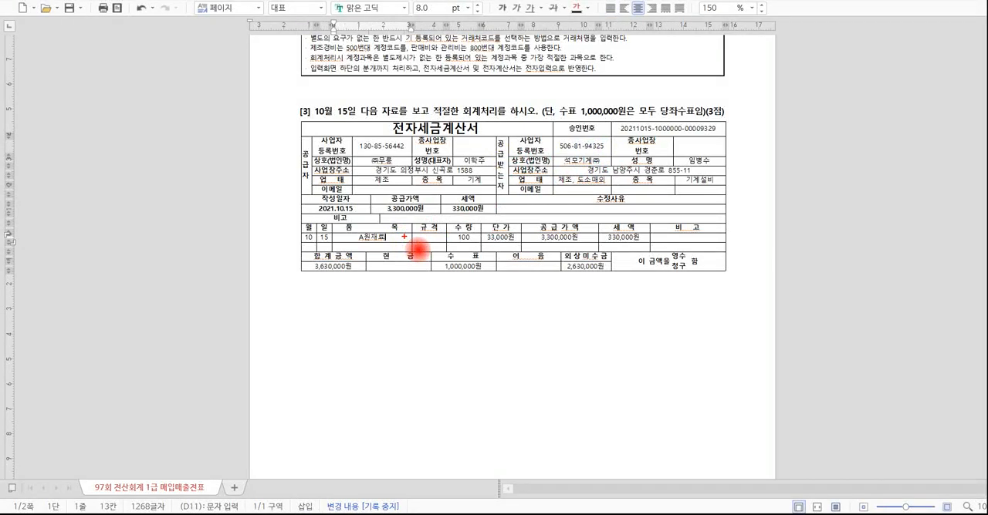
Examine the invoice title, the buyer side and the item to determine transaction [3]'s tax type and debit account.
mouse_move(483, 128)
mouse_down()
mouse_move(468, 144)
mouse_move(409, 131)
mouse_move(502, 132)
mouse_up()
mouse_move(530, 193)
mouse_down()
mouse_move(501, 160)
mouse_move(498, 186)
mouse_up()
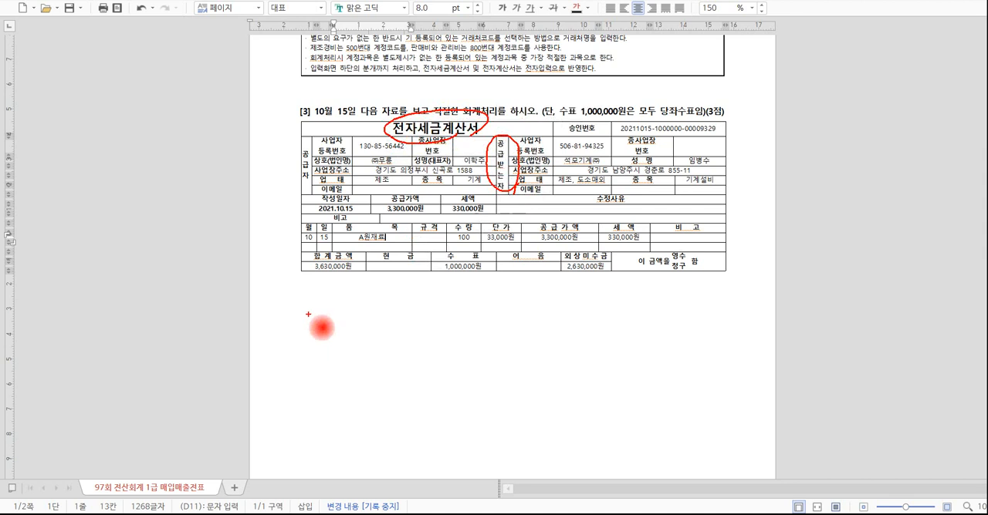
mouse_move(308, 314)
mouse_down()
mouse_move(308, 331)
mouse_move(324, 316)
mouse_move(384, 323)
mouse_move(406, 344)
mouse_up()
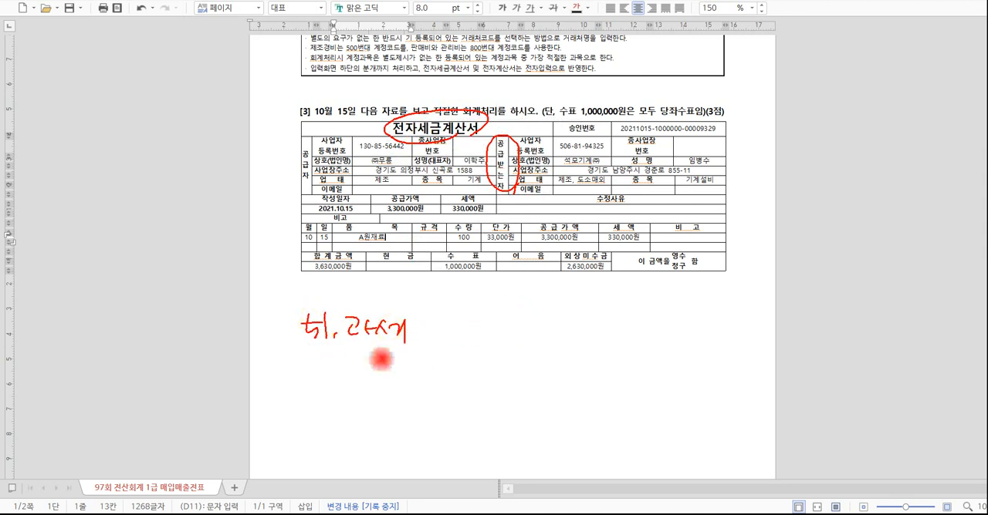
drag(299, 351, 418, 354)
drag(285, 300, 285, 344)
mouse_move(286, 305)
mouse_down()
mouse_move(419, 312)
mouse_move(419, 349)
mouse_up()
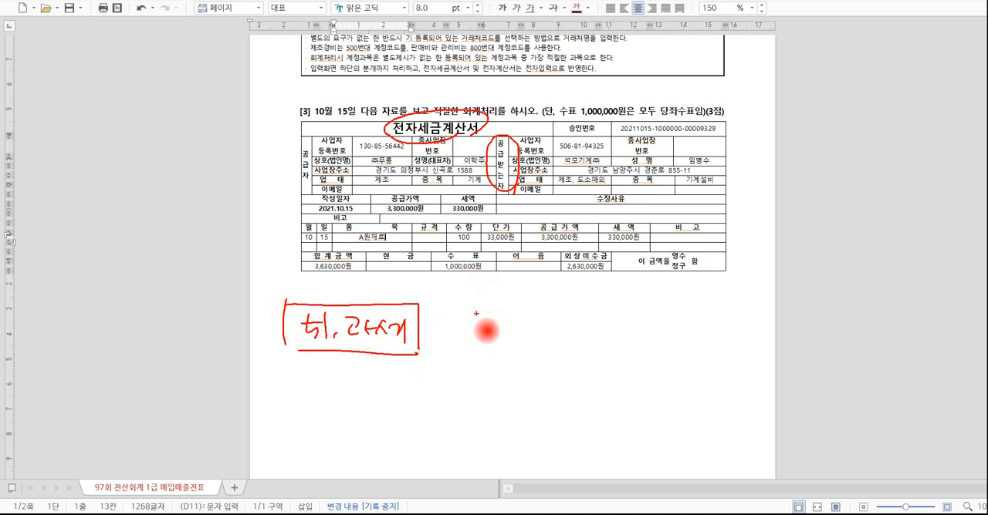
mouse_move(461, 306)
mouse_down()
mouse_move(467, 331)
mouse_move(546, 335)
mouse_up()
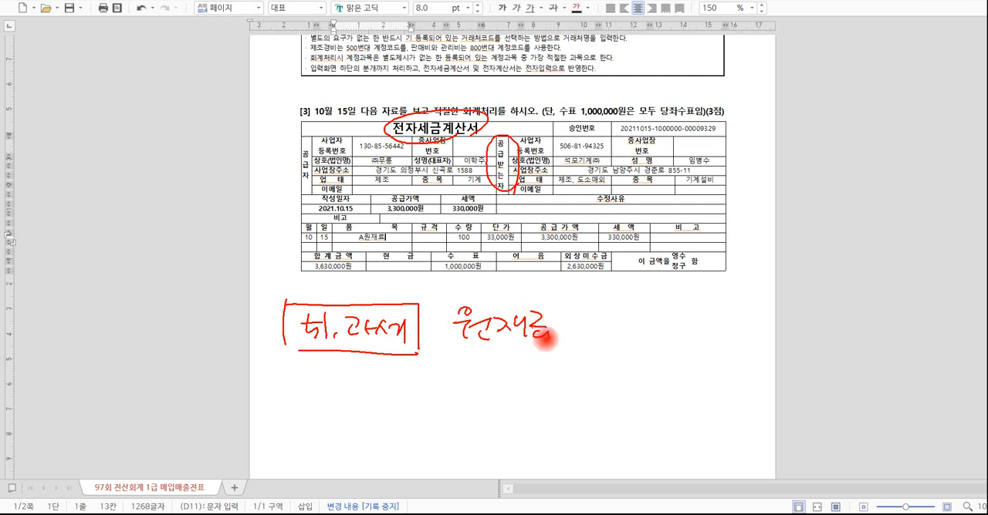
Examine the invoice's 수표 and 외상미수금 amounts and the 당좌수표 condition to determine the credit accounts and journal type.
drag(595, 295, 600, 397)
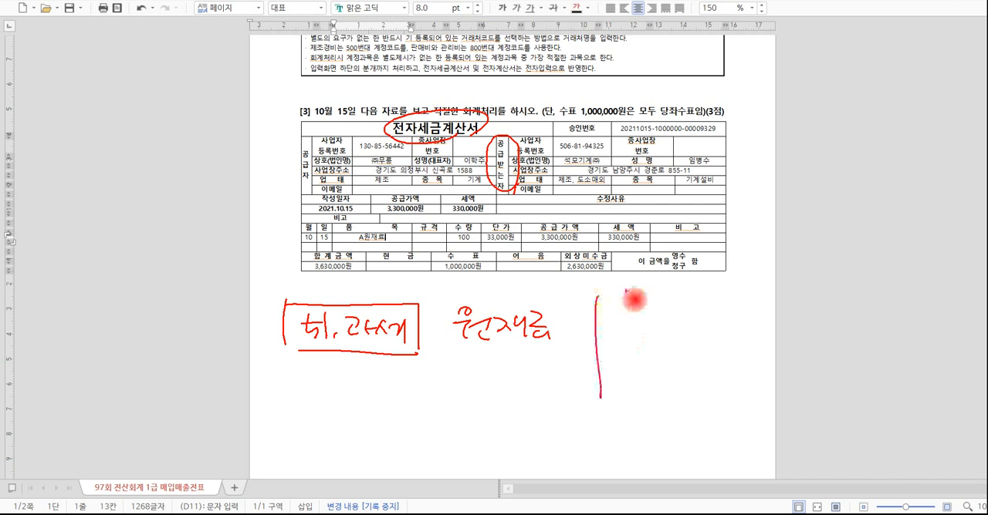
mouse_move(611, 280)
mouse_down()
mouse_move(559, 266)
mouse_move(617, 284)
mouse_up()
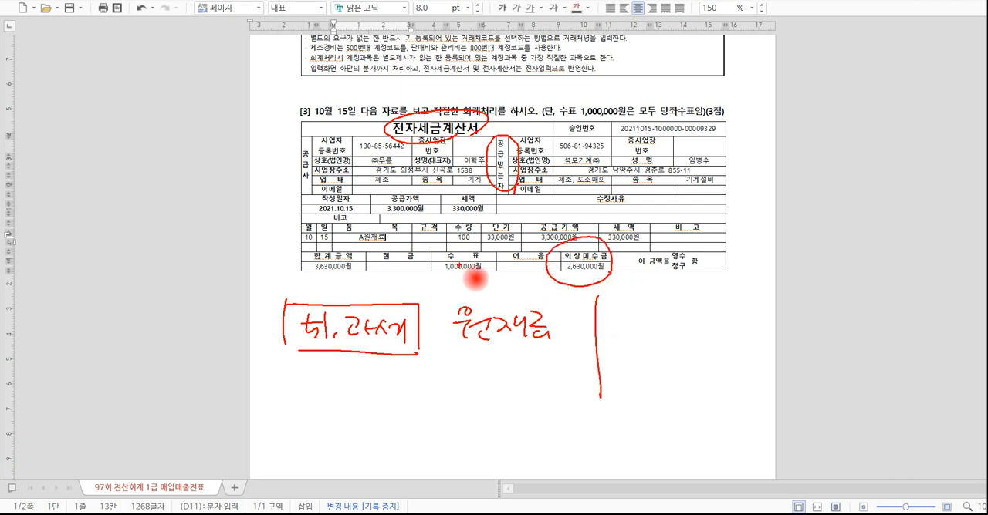
mouse_move(479, 283)
mouse_down()
mouse_move(489, 267)
mouse_move(468, 287)
mouse_up()
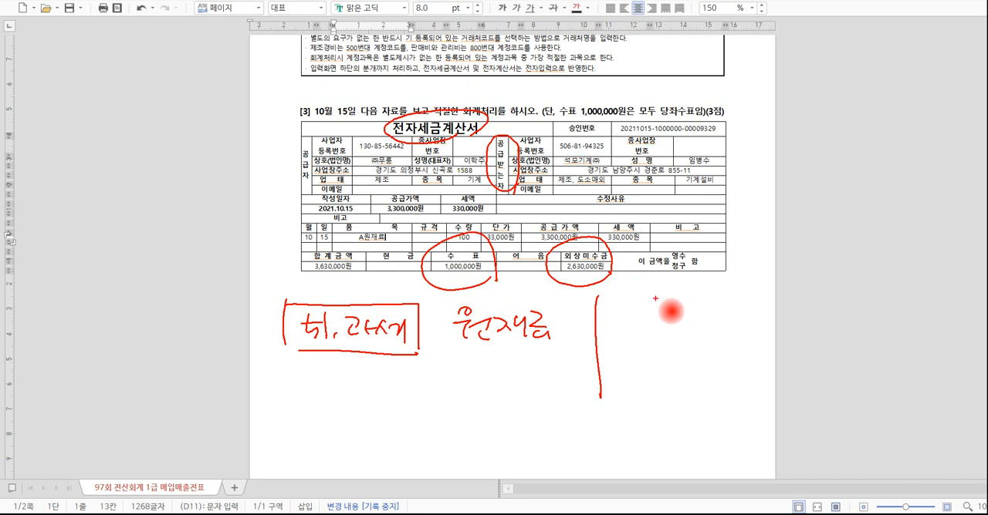
mouse_move(645, 307)
mouse_down()
mouse_move(632, 311)
mouse_move(640, 324)
mouse_move(700, 324)
mouse_move(746, 310)
mouse_move(791, 338)
mouse_move(718, 339)
mouse_up()
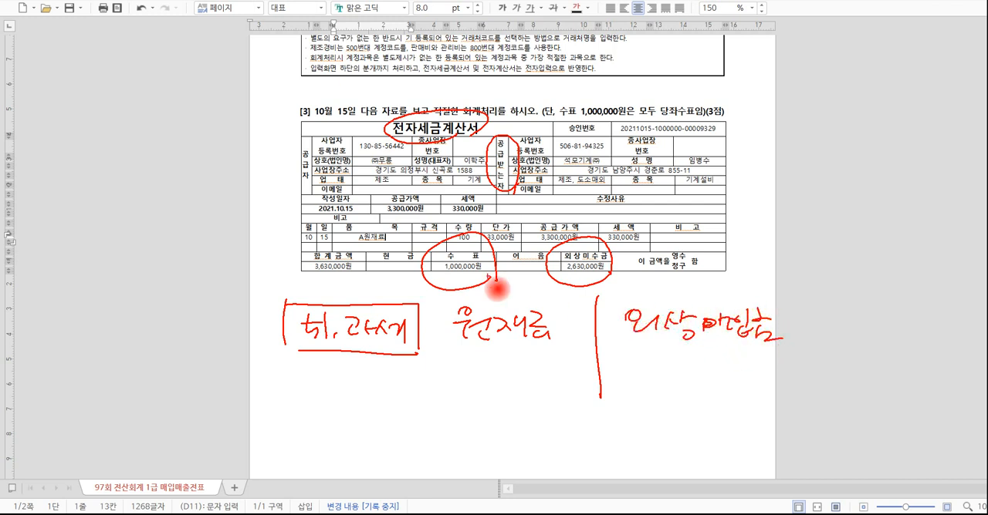
mouse_move(497, 288)
mouse_down()
mouse_move(500, 301)
mouse_move(445, 303)
mouse_move(500, 245)
mouse_up()
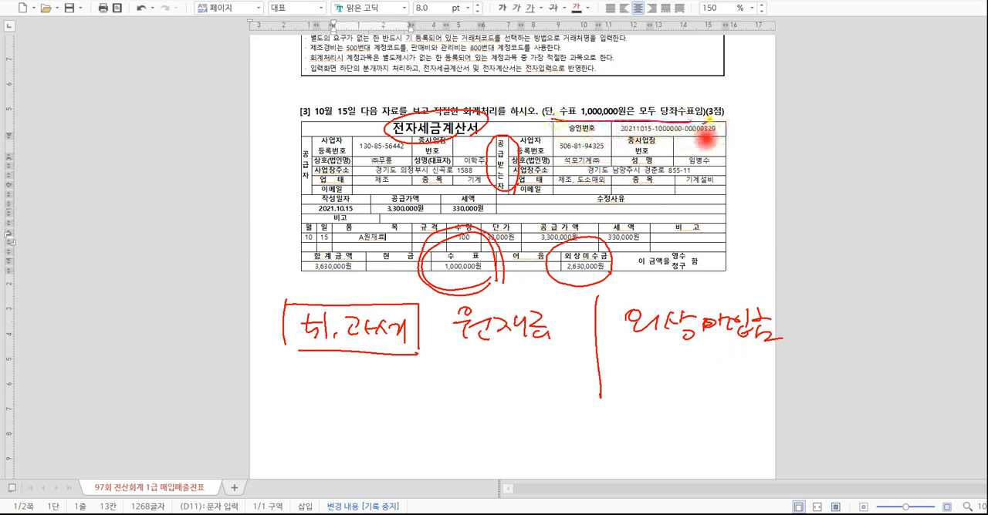
drag(697, 128, 689, 126)
mouse_move(482, 323)
mouse_down()
mouse_move(510, 309)
mouse_move(432, 287)
mouse_move(517, 262)
mouse_move(506, 281)
mouse_up()
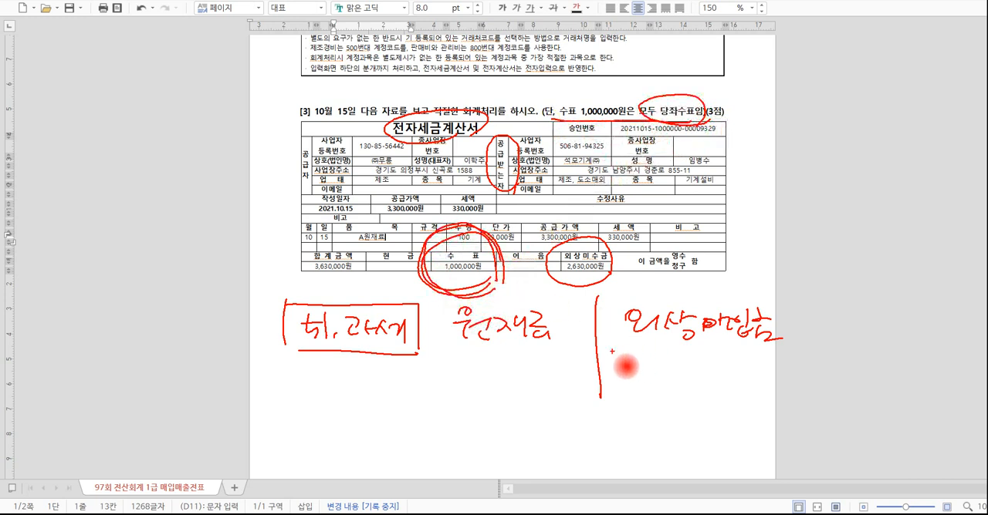
mouse_move(621, 355)
mouse_down()
mouse_move(635, 382)
mouse_move(733, 365)
mouse_move(745, 426)
mouse_move(628, 330)
mouse_move(793, 398)
mouse_move(610, 339)
mouse_move(793, 361)
mouse_move(760, 390)
mouse_up()
mouse_move(745, 227)
mouse_down()
mouse_move(741, 259)
mouse_move(771, 246)
mouse_move(777, 262)
mouse_move(798, 259)
mouse_move(796, 270)
mouse_up()
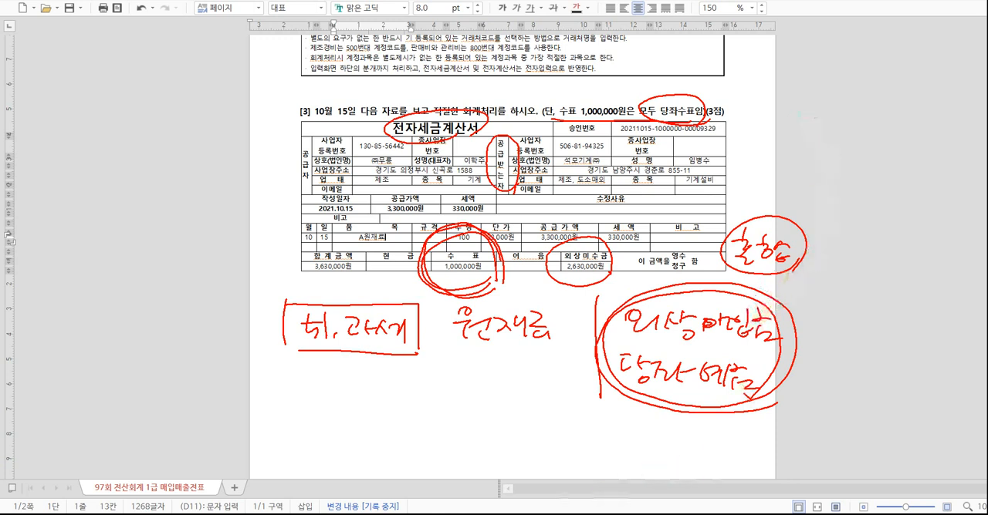
key(Escape)
Switch to the KcLep purchase/sales voucher screen, set the date to October 15, and start a type 51 과세 purchase line.
key(alt+Tab)
click(232, 93)
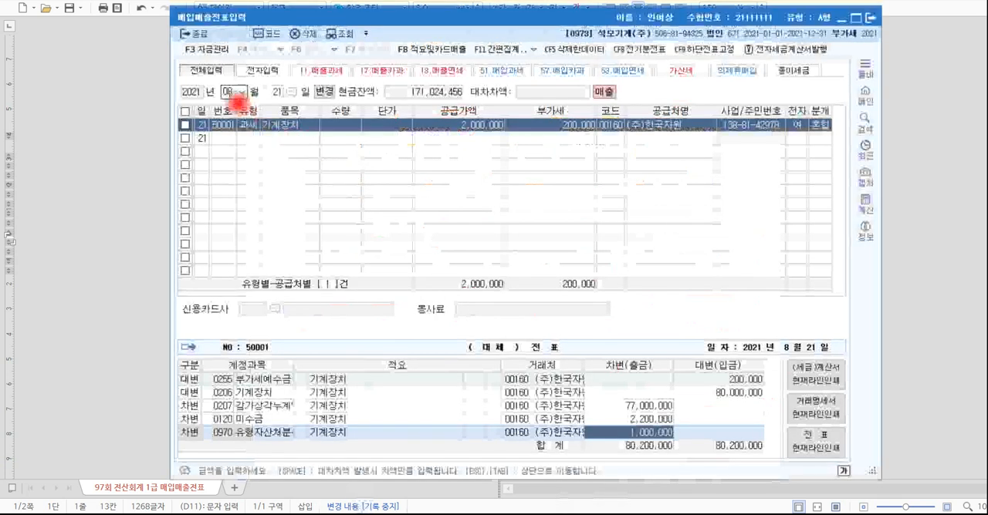
text(15)
key(Return)
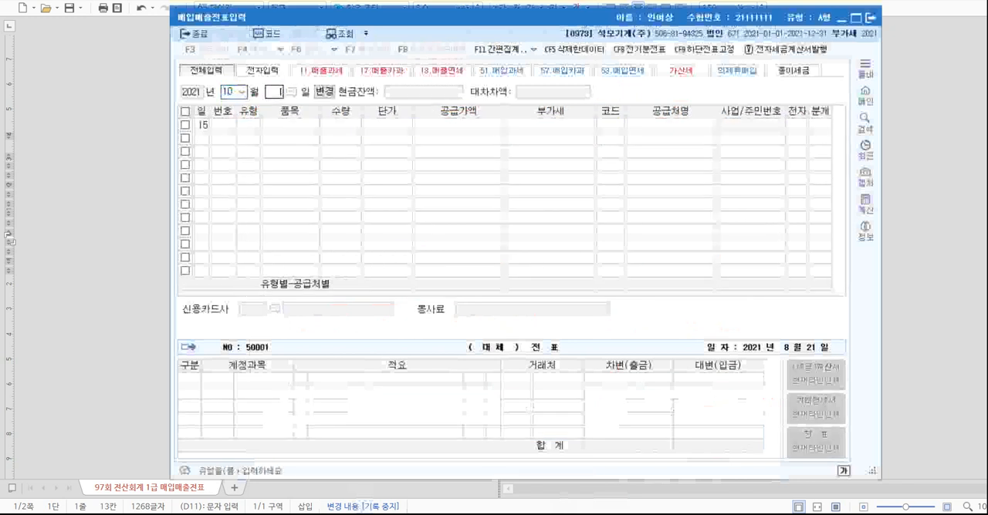
text(51)
key(Return)
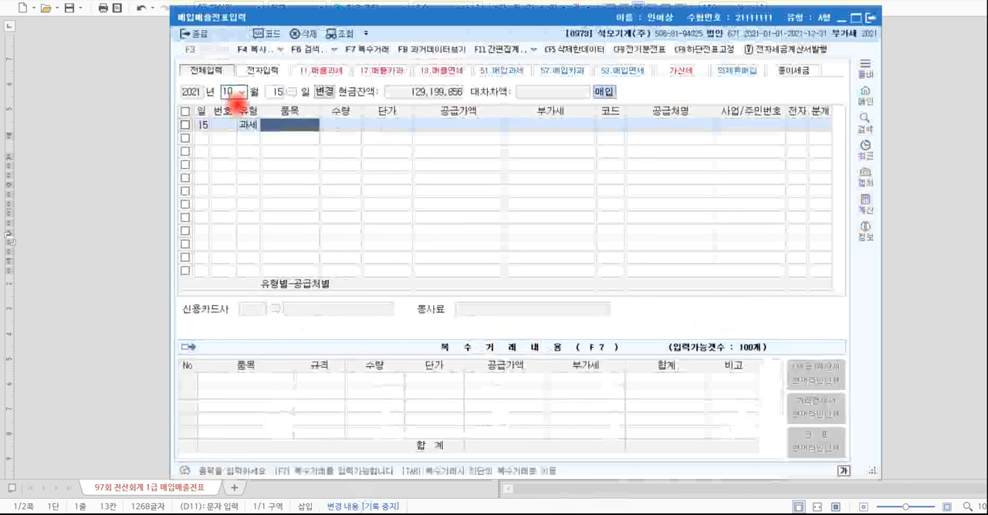
Enter 원재료 as the item and 3,300,000 as the supply amount, leaving quantity and unit price blank.
text(원재료)
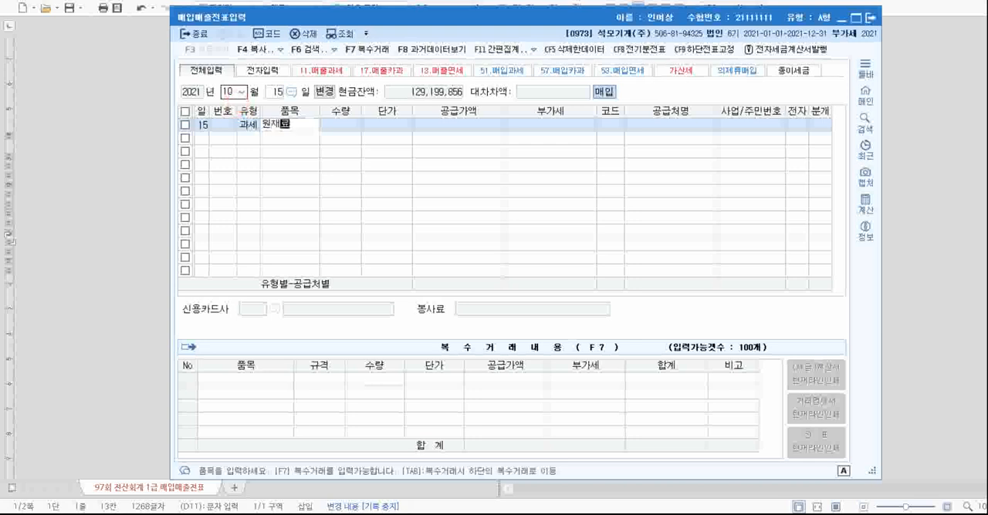
key(Return)
key(Return)
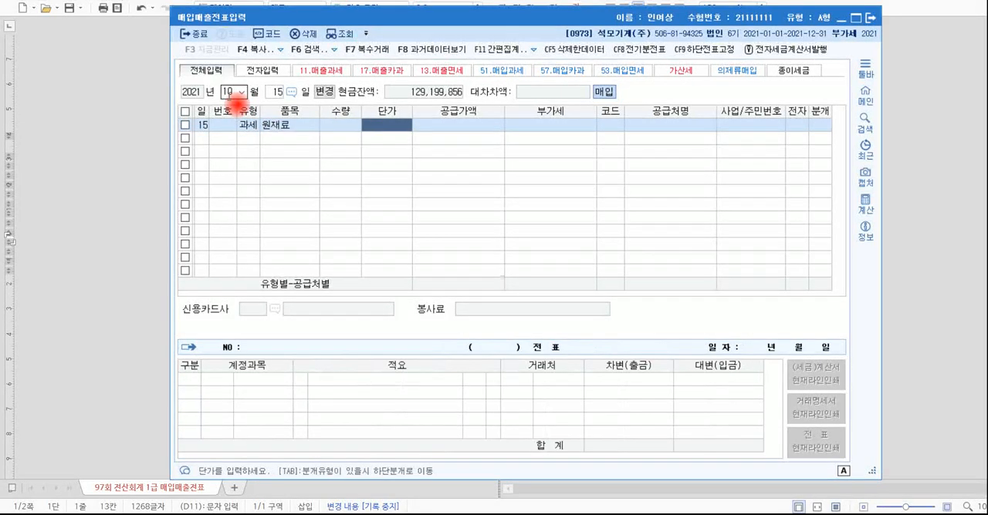
key(Return)
key(alt+Tab)
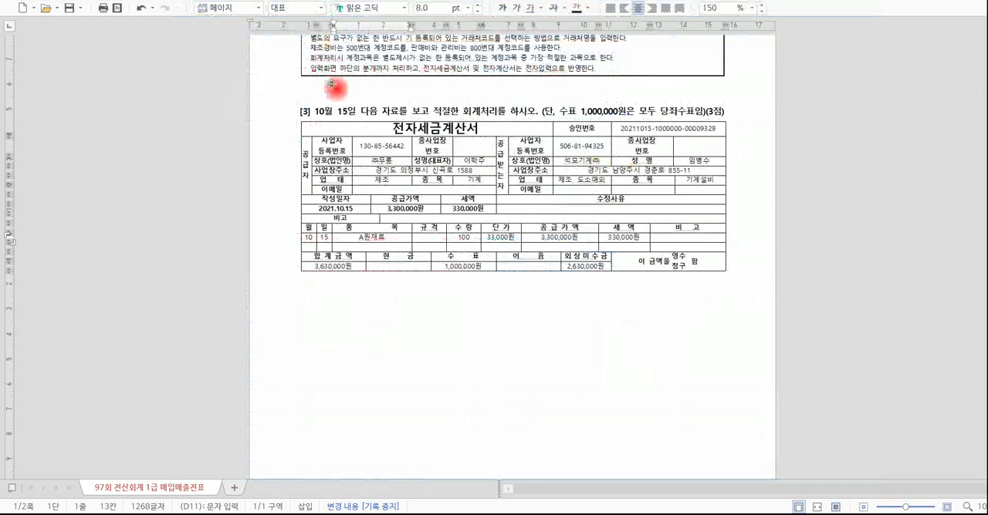
key(alt+Tab)
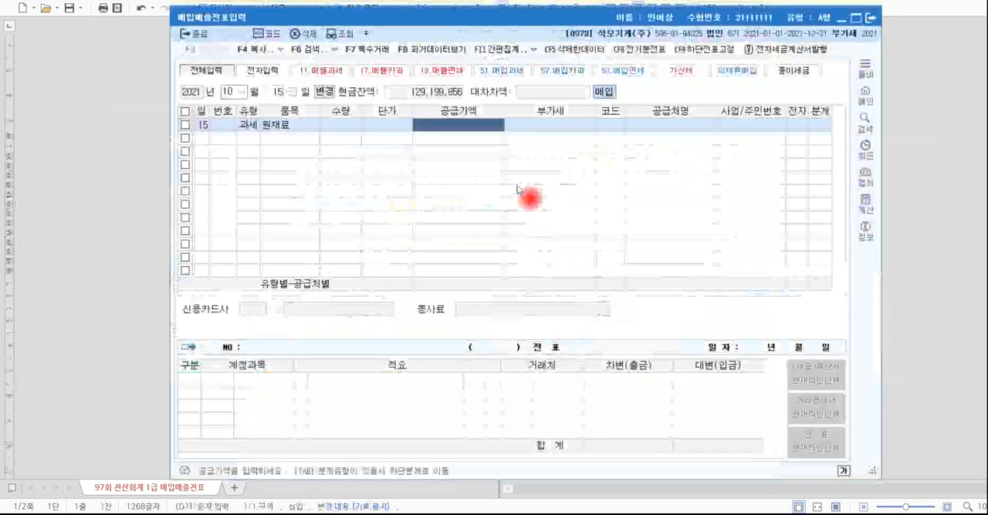
text(3300)
key(Return)
key(Return)
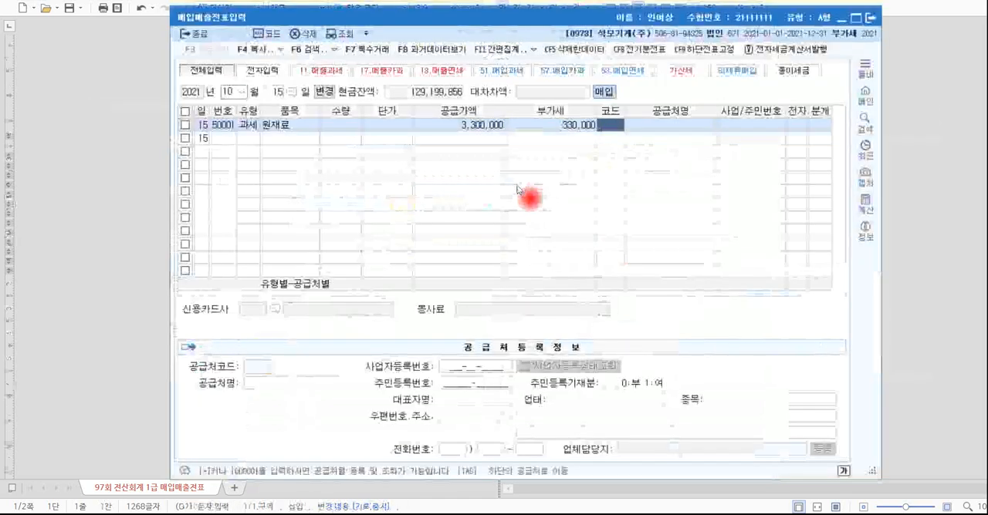
Check the supplier on the tax invoice and set (주)무릉 as the purchase line's supplier.
key(alt+Tab)
double_click(385, 159)
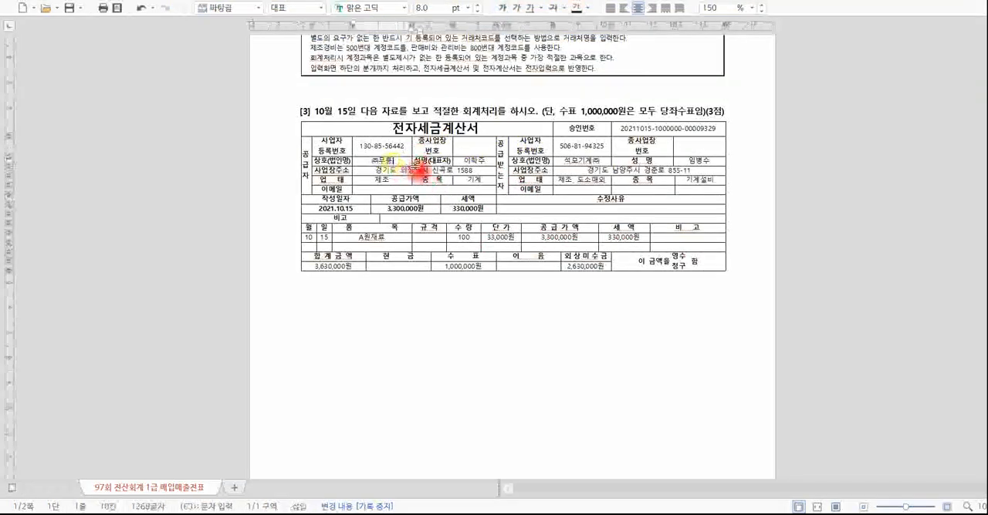
key(alt+Tab)
text(물)
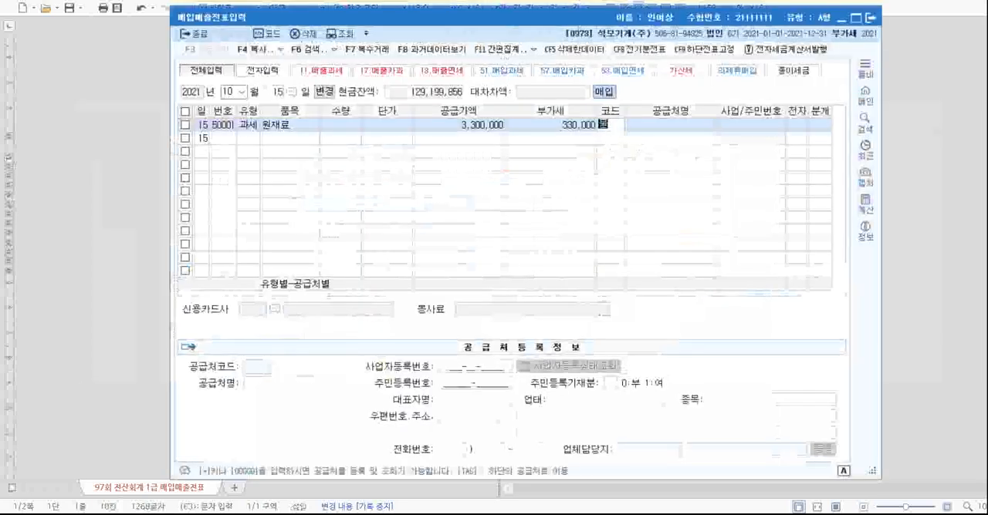
text(룡)
key(Return)
double_click(424, 176)
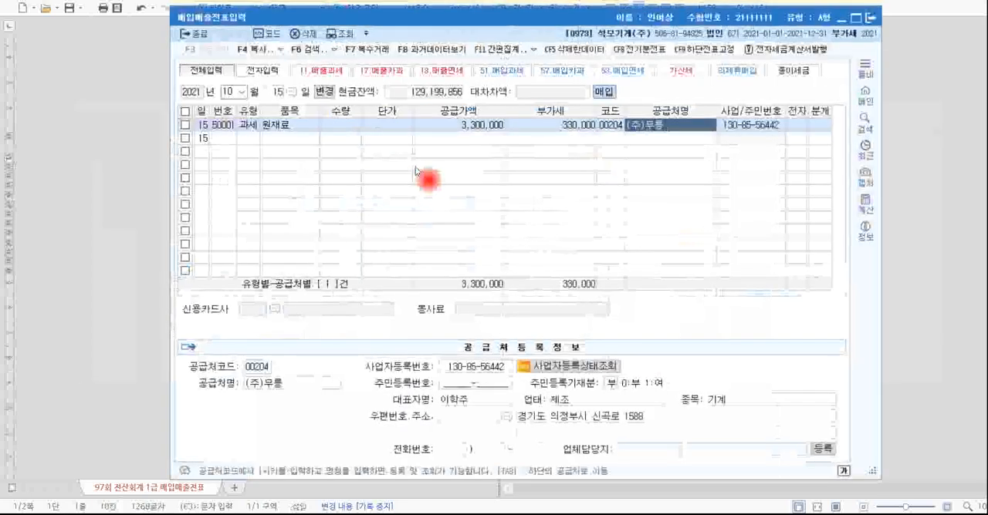
Mark the purchase as an electronic invoice (여) and set its journal type to 혼합.
key(Return)
text(1)
key(Return)
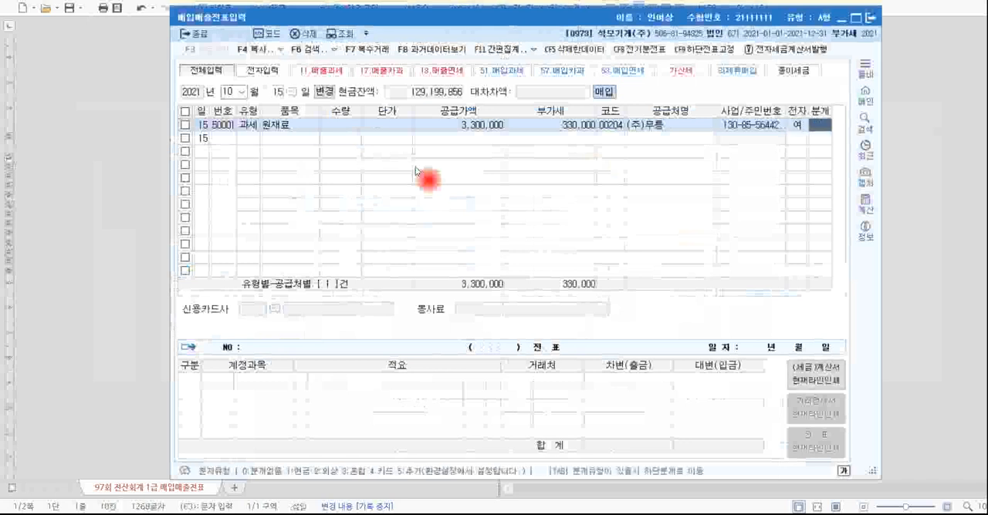
text(3)
key(Return)
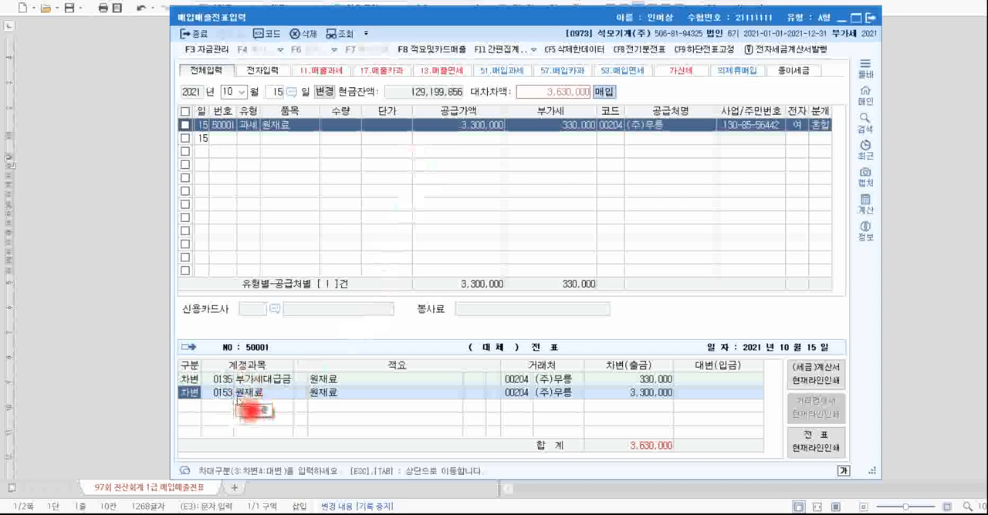
Keep the two debit lines and add a credit line to 외상매입금 for 2,630,000 with (주)무릉.
key(Return)
key(Return)
key(Return)
key(Return)
key(Return)
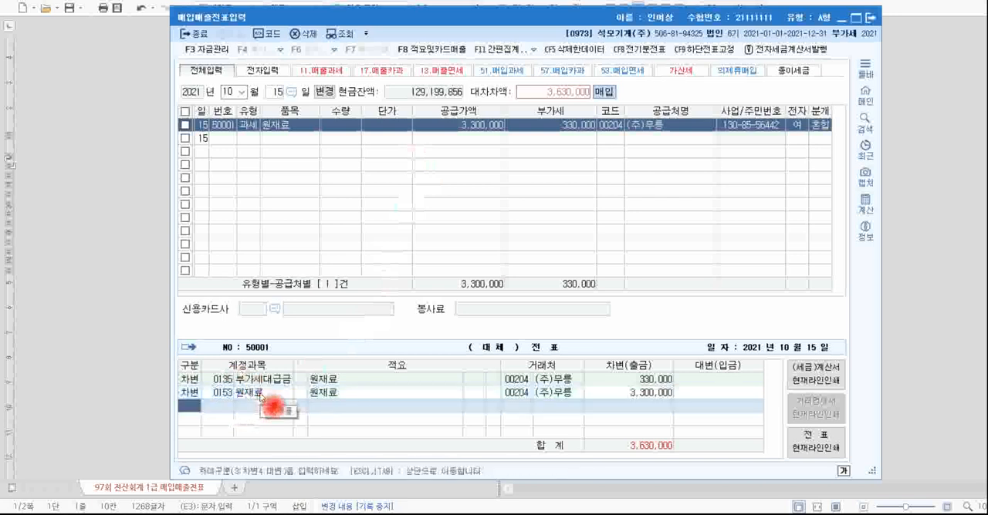
text(4)
text(2)
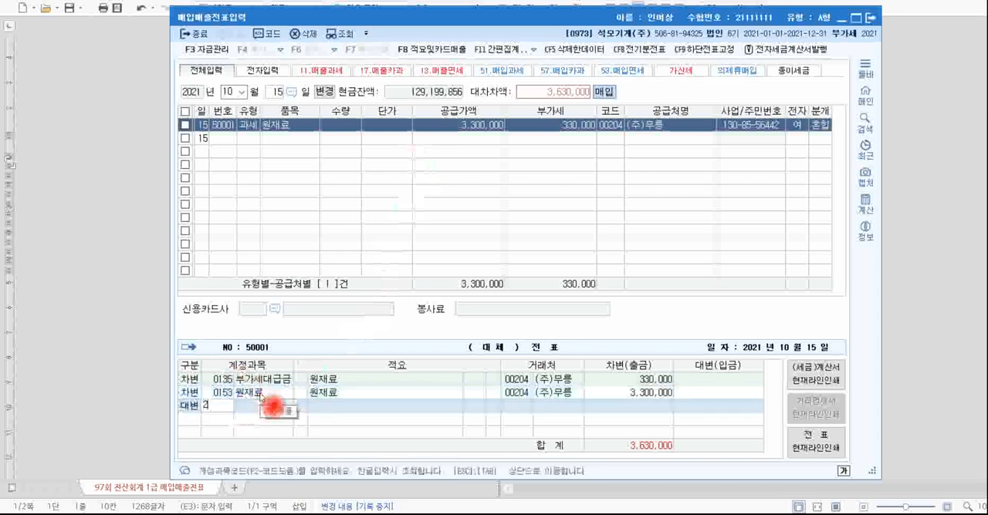
text(5)
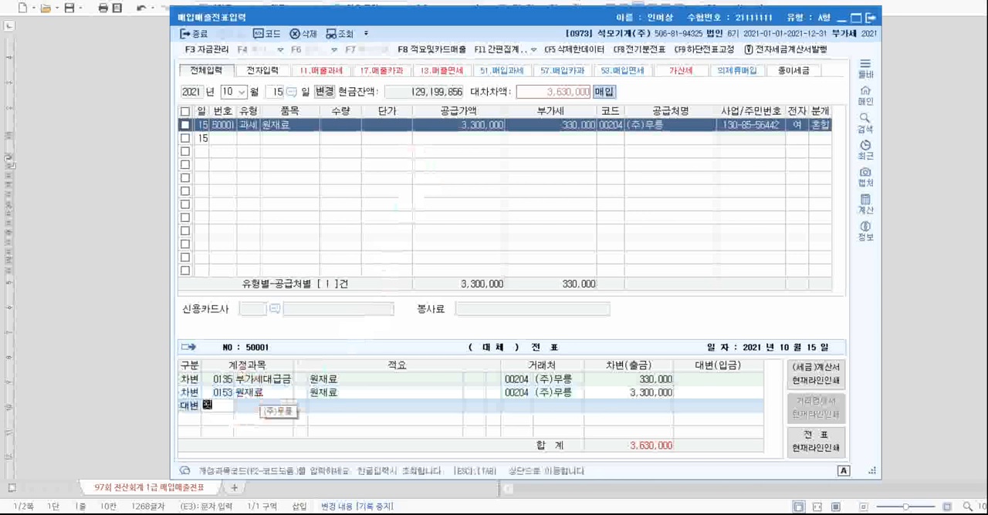
key(Return)
key(Down)
key(Down)
key(Down)
key(Down)
key(Down)
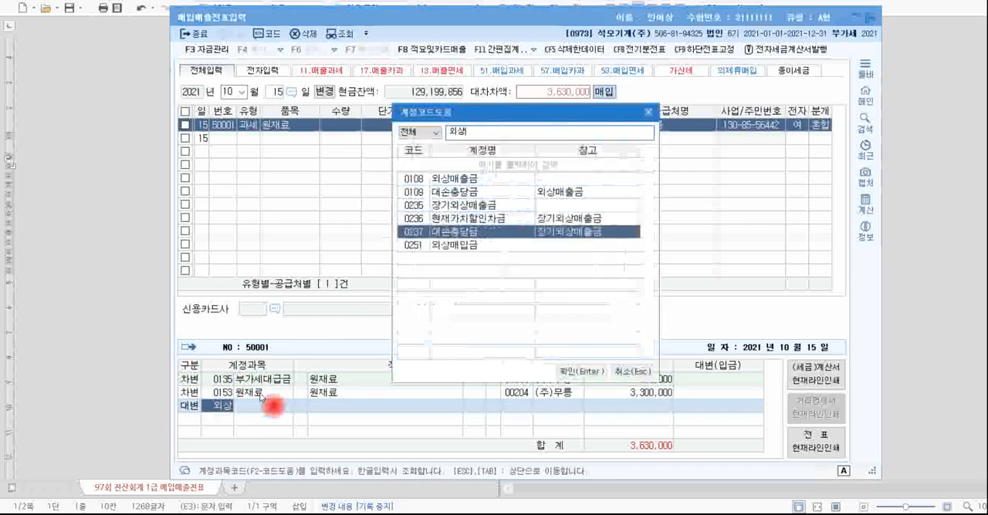
key(Return)
text(2,630,000)
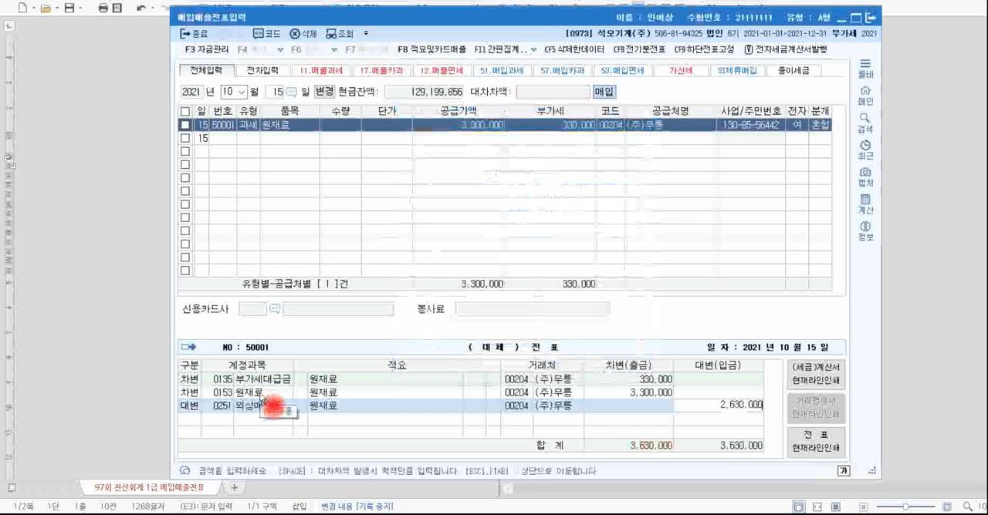
key(Return)
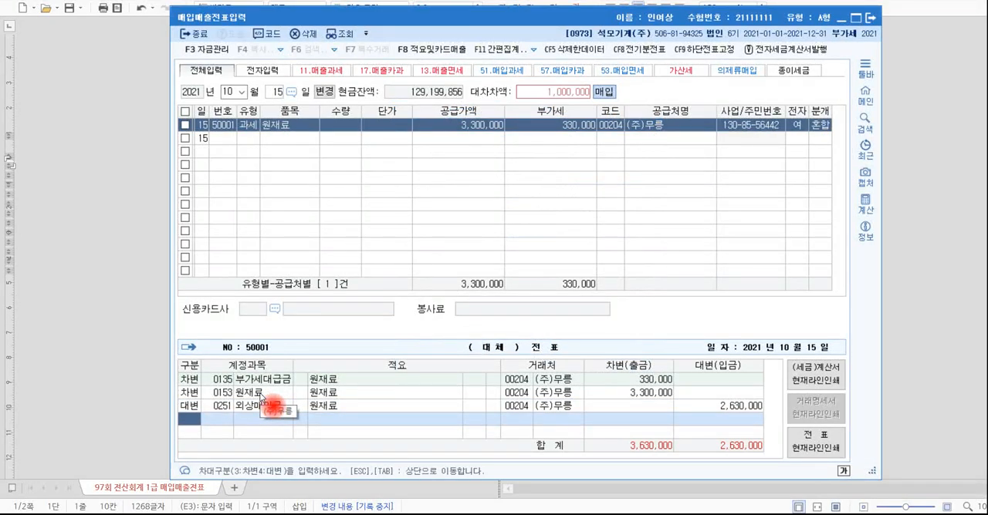
Add a second credit line to 당좌예금 for the remaining 1,000,000.
text(4당ㅈ)
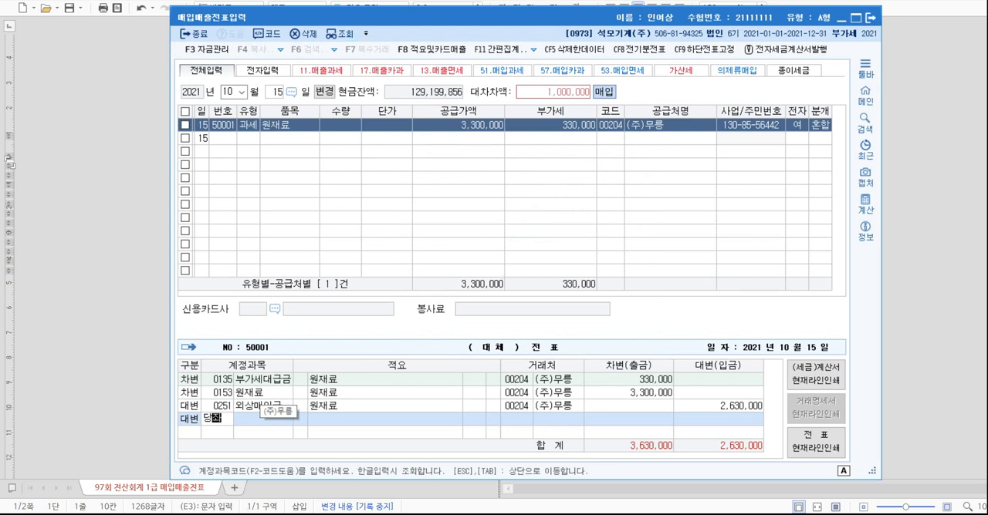
key(Return)
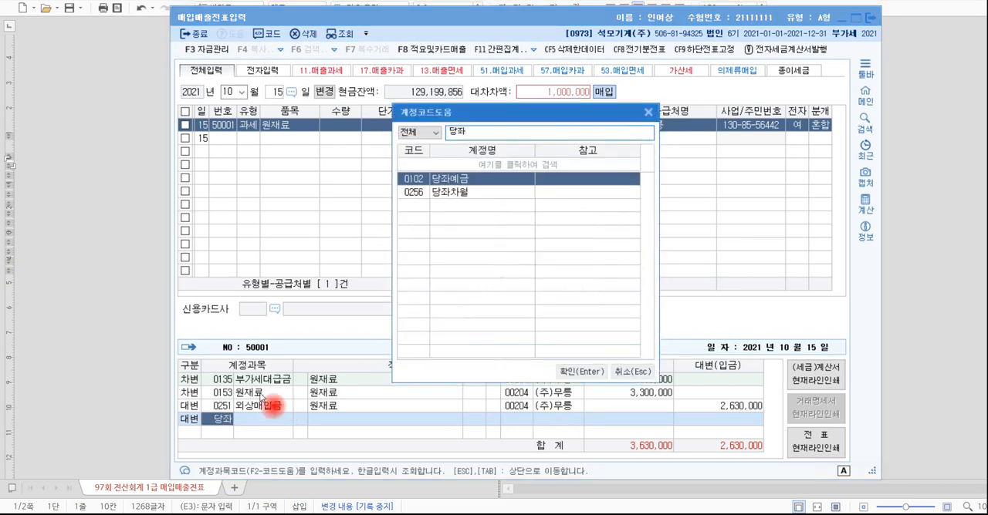
key(Down)
key(Up)
key(Return)
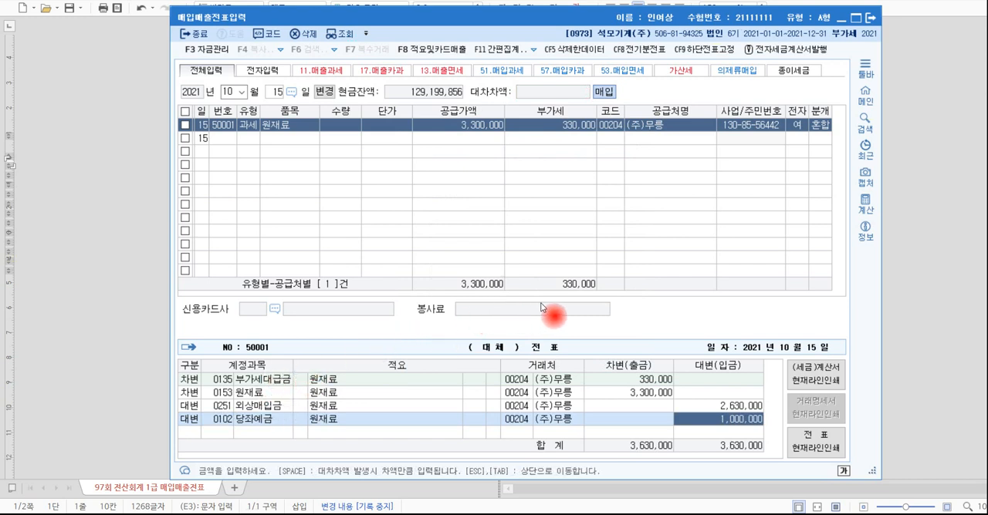
Switch to the exam document and read transaction [4] for its date, the vehicle's use and engine size, and the tax invoice type.
click(954, 320)
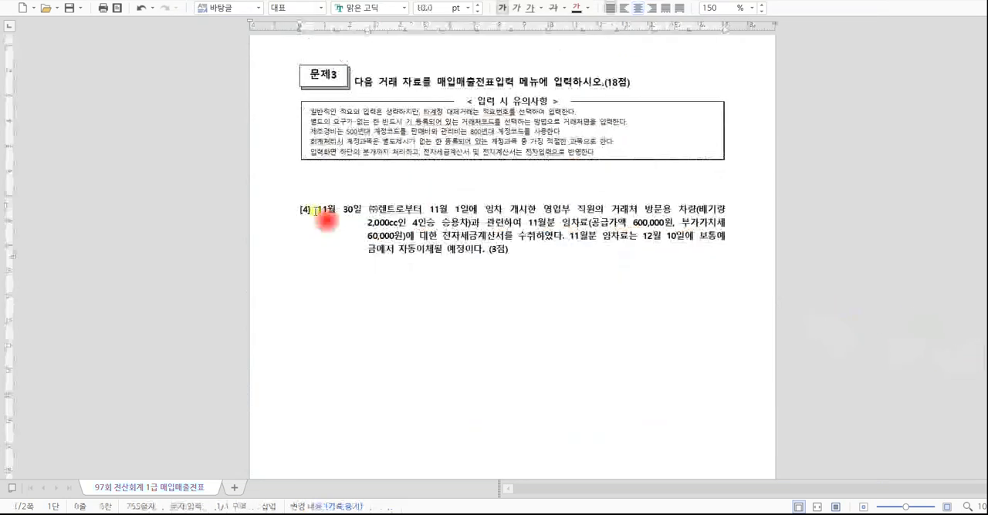
drag(317, 215, 372, 223)
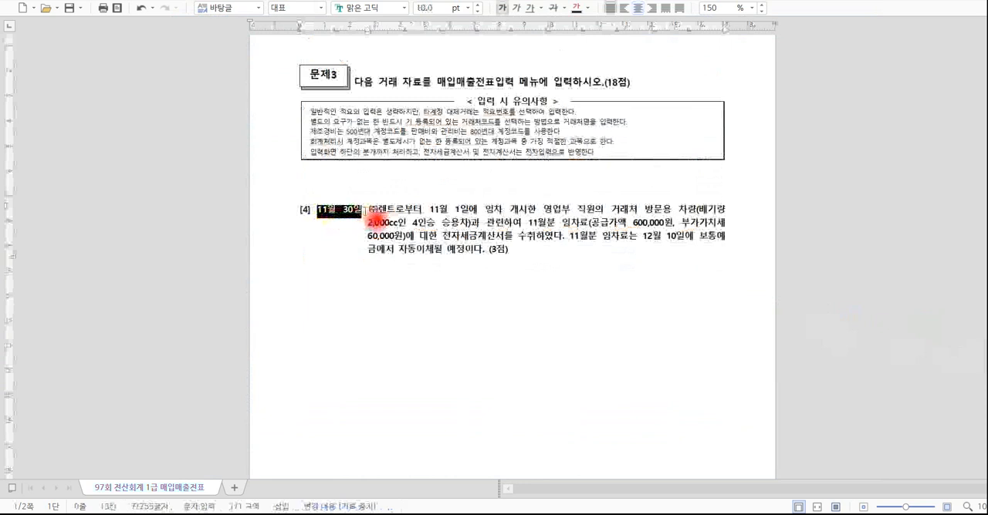
click(365, 209)
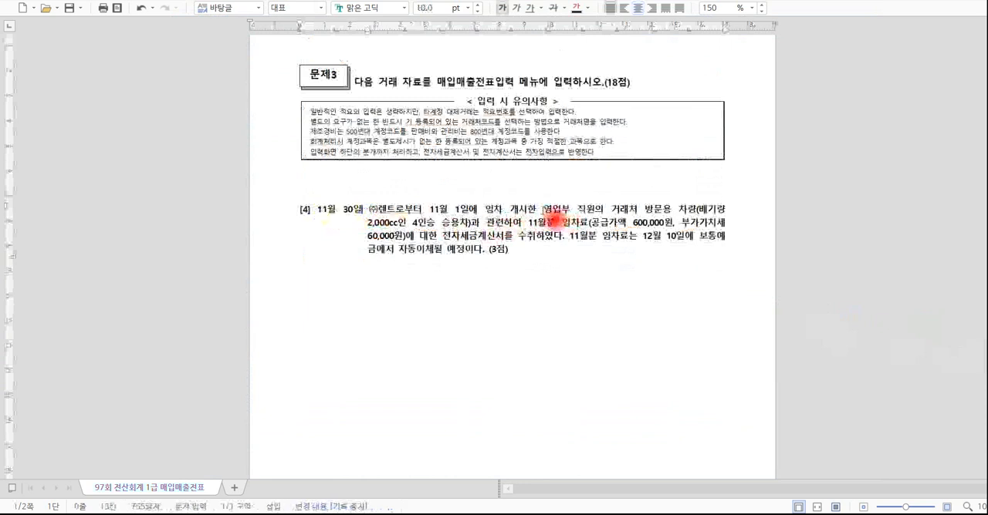
drag(544, 210, 607, 213)
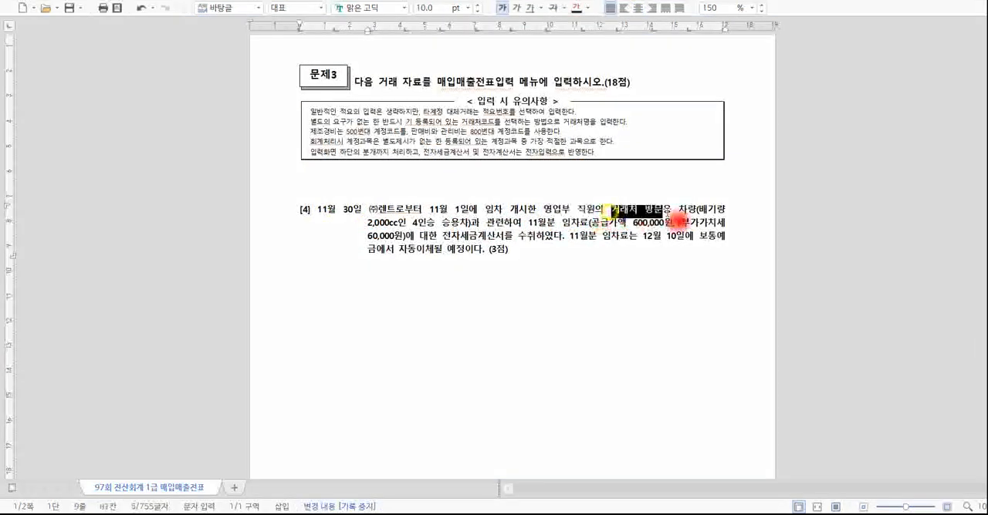
click(369, 224)
drag(368, 223, 467, 227)
click(481, 232)
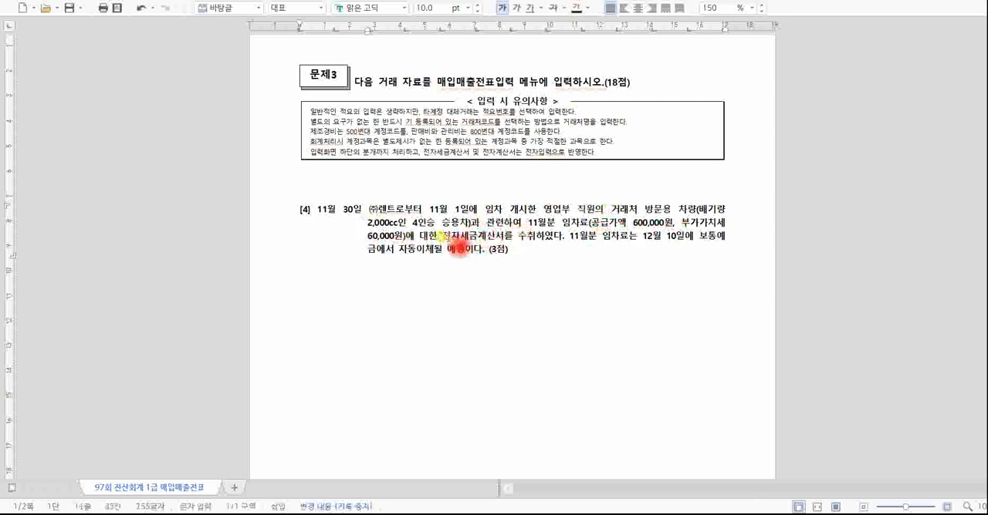
drag(442, 236, 535, 238)
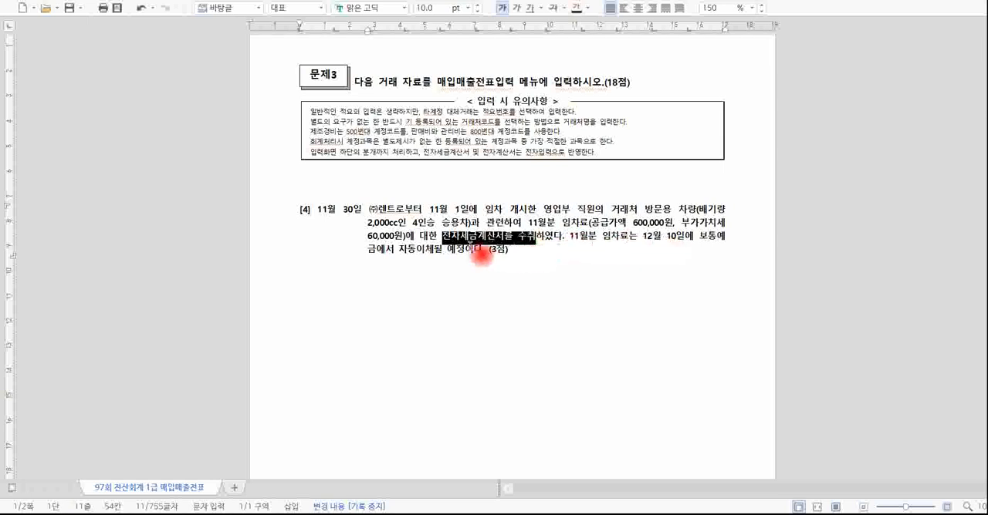
click(513, 251)
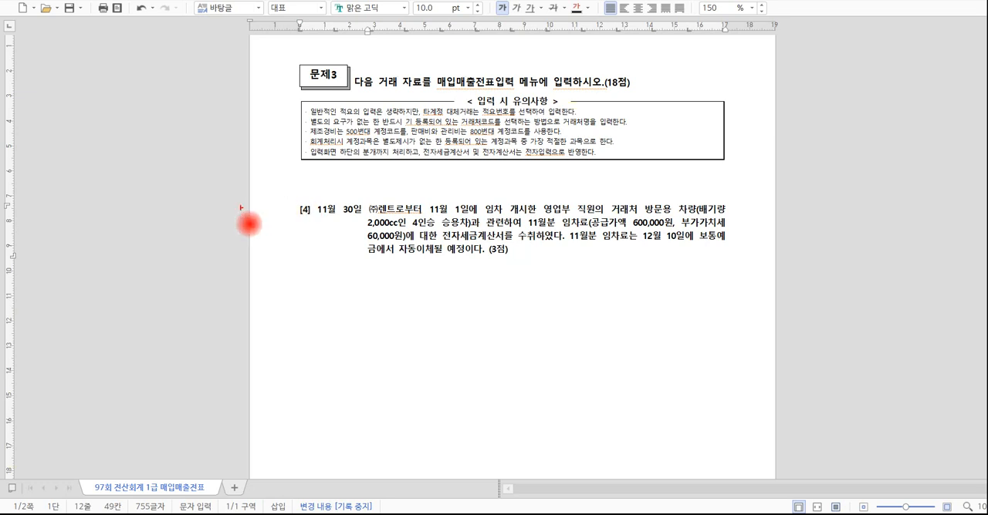
Temporarily mark the 11월 30일 transaction date and the 12월 10일 payment date in transaction [4].
mouse_move(357, 222)
mouse_down()
mouse_move(335, 230)
mouse_move(372, 204)
mouse_move(363, 218)
mouse_up()
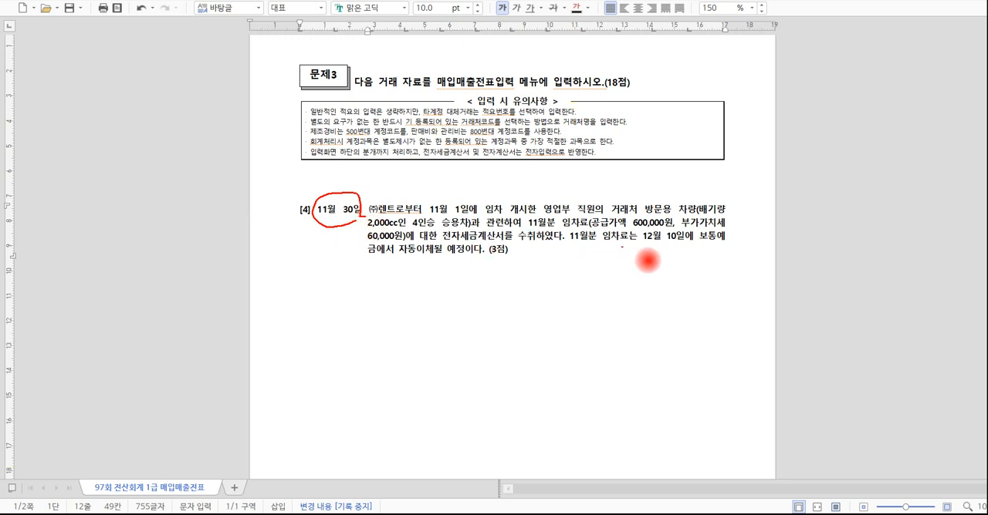
drag(642, 243, 678, 242)
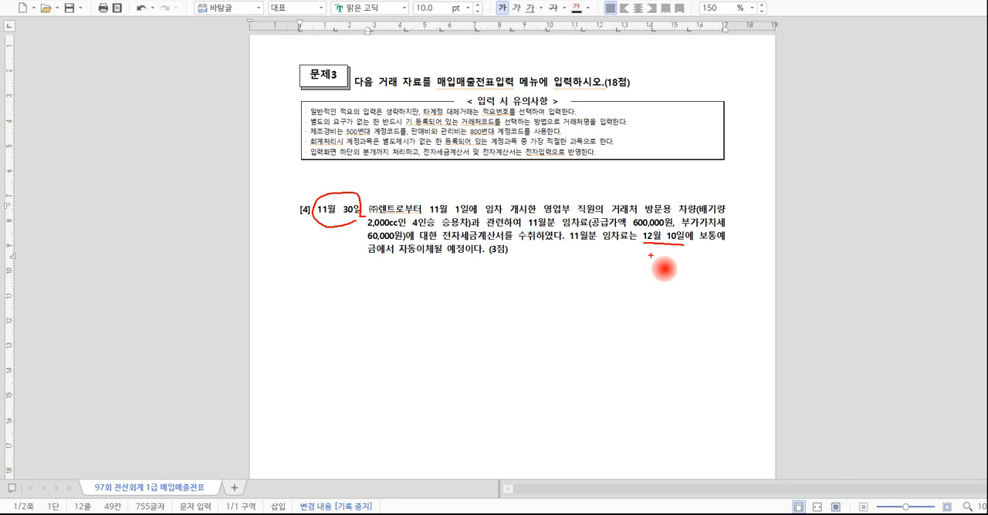
key(Escape)
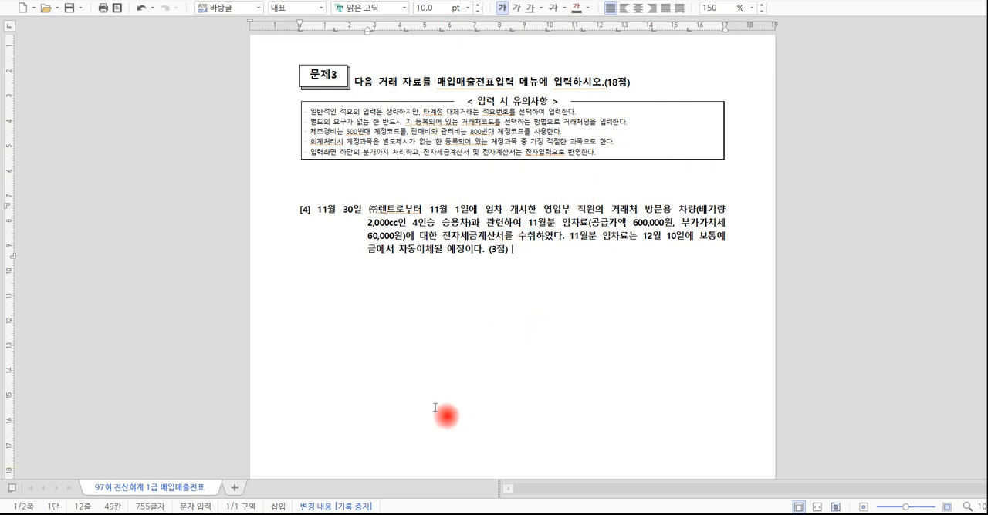
key(alt+Tab)
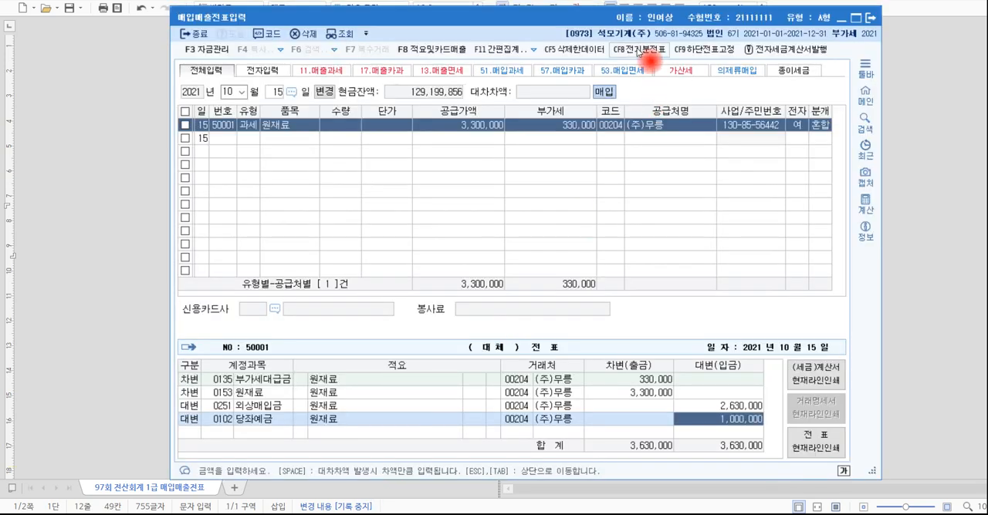
click(909, 201)
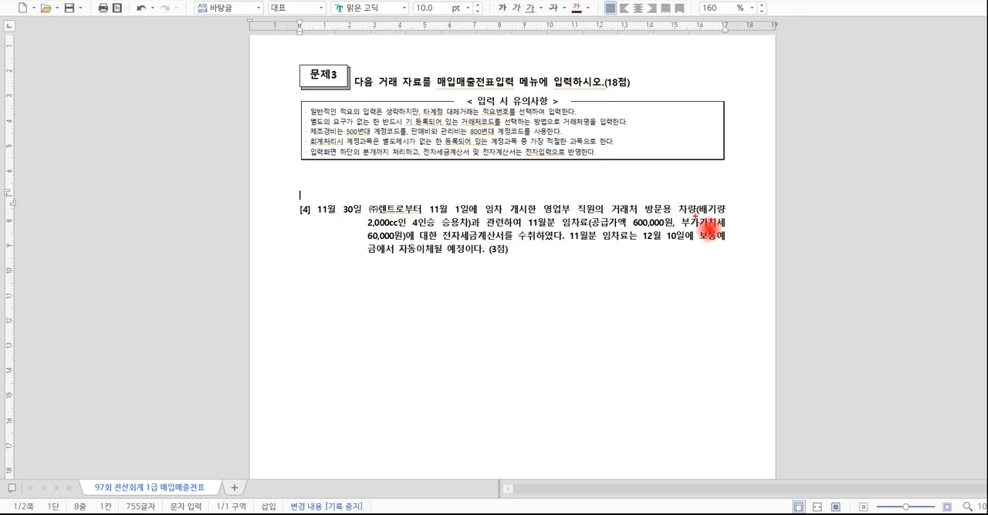
Mark 2,000cc, 승용차 and 부가가치세 in transaction [4] and handwrite the notes 비영업용 and 불공 below it.
drag(392, 228, 458, 230)
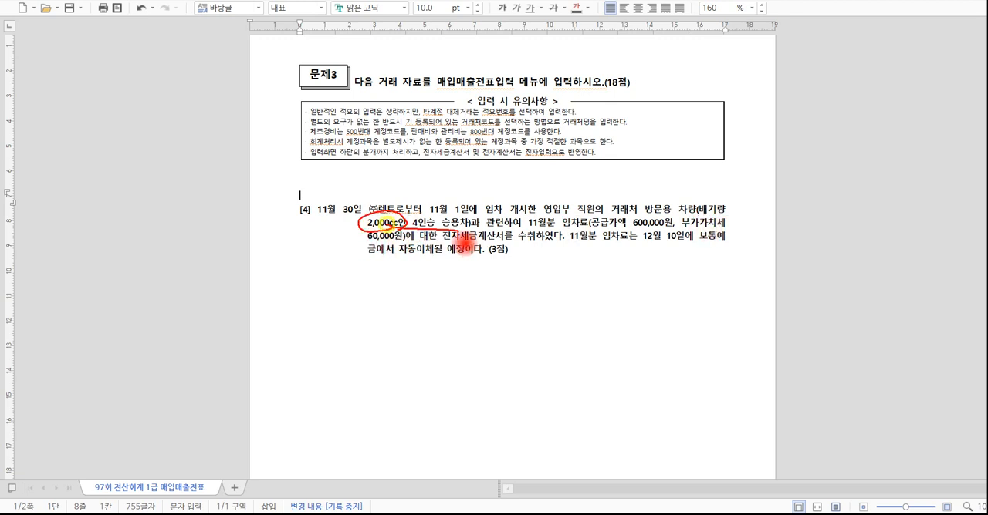
mouse_move(323, 295)
mouse_down()
mouse_move(374, 302)
mouse_move(415, 326)
mouse_up()
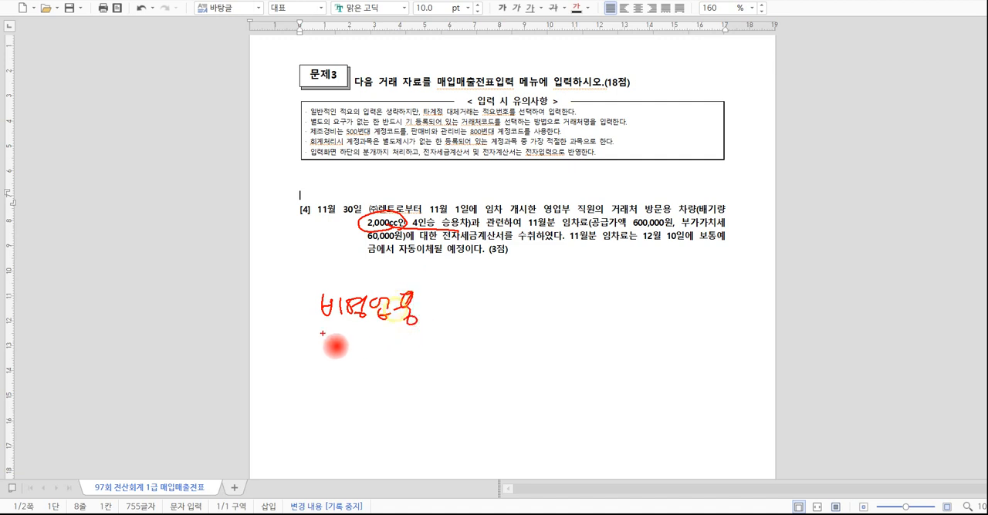
drag(318, 334, 425, 329)
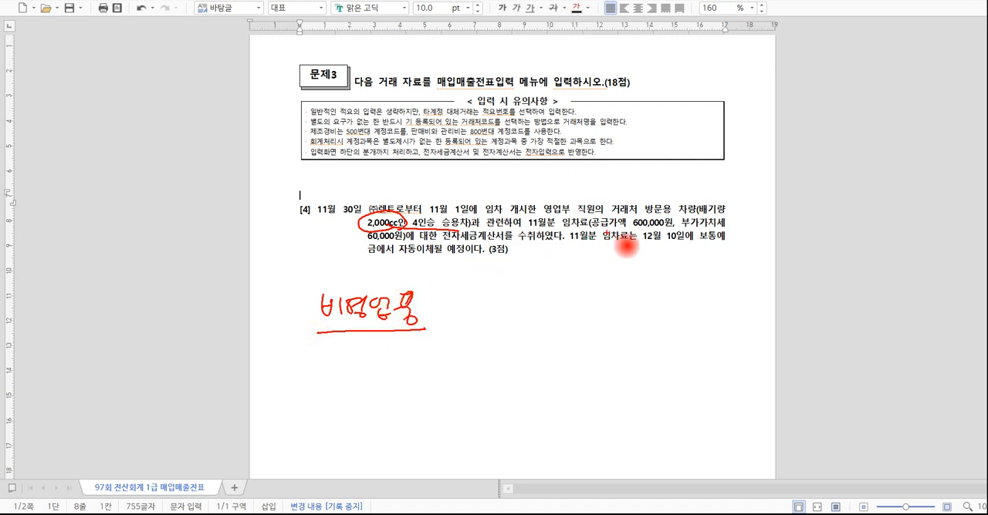
drag(718, 229, 721, 233)
drag(695, 231, 667, 275)
mouse_move(661, 263)
mouse_down()
mouse_move(681, 277)
mouse_move(623, 286)
mouse_move(640, 322)
mouse_move(669, 321)
mouse_up()
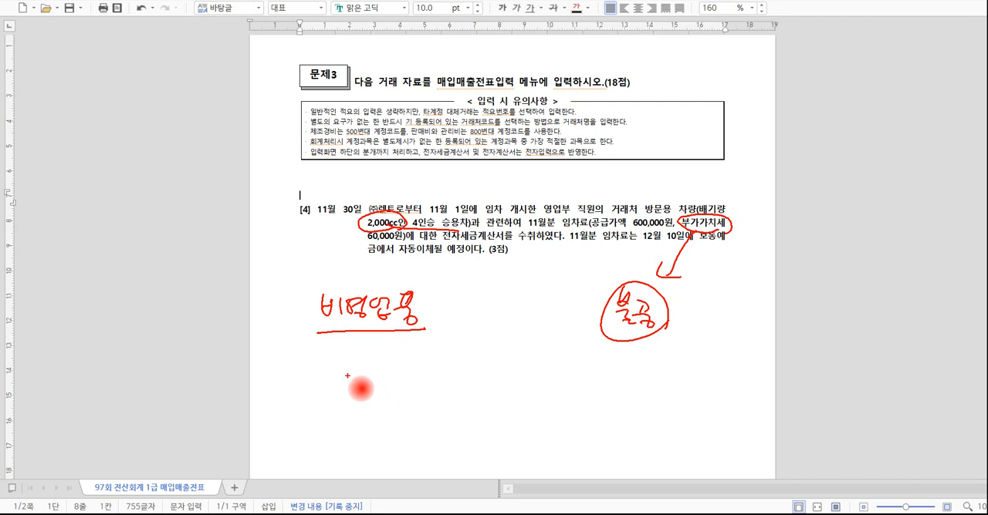
mouse_move(348, 370)
mouse_down()
mouse_move(355, 390)
mouse_move(394, 386)
mouse_move(418, 401)
mouse_up()
drag(336, 414, 443, 406)
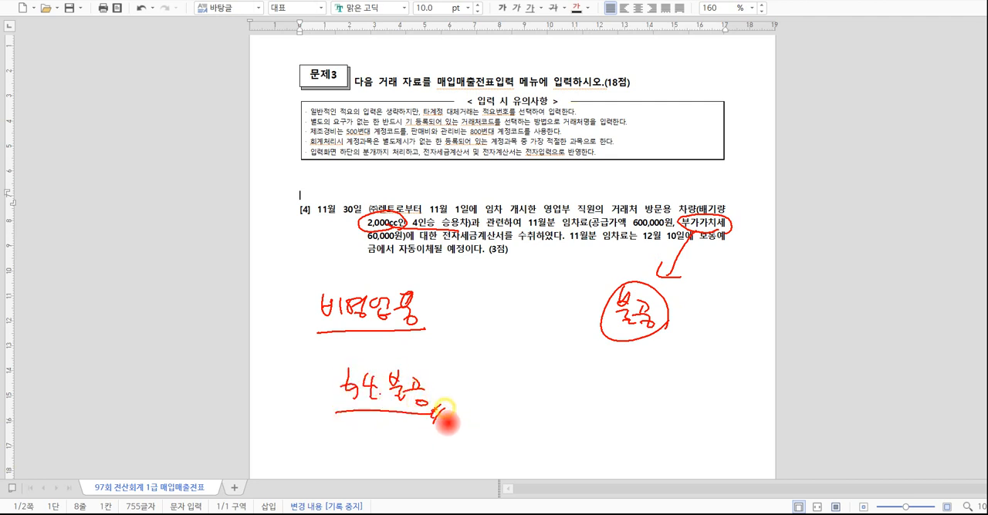
Circle 임차료 in transaction [4], handwrite the 임차료 and 미지급금 journal entry below it, and clear all the annotations.
mouse_move(590, 223)
mouse_down()
mouse_move(577, 225)
mouse_move(580, 233)
mouse_up()
mouse_move(503, 366)
mouse_down()
mouse_move(534, 400)
mouse_move(562, 386)
mouse_move(585, 395)
mouse_move(580, 384)
mouse_up()
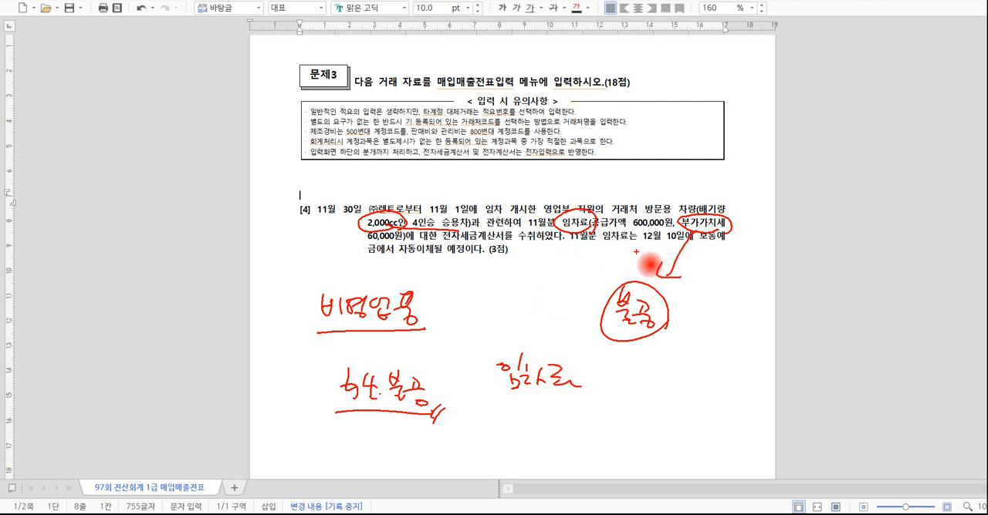
drag(618, 362, 618, 389)
drag(631, 369, 641, 385)
drag(648, 365, 661, 380)
mouse_move(665, 360)
mouse_down()
mouse_move(692, 371)
mouse_move(687, 385)
mouse_up()
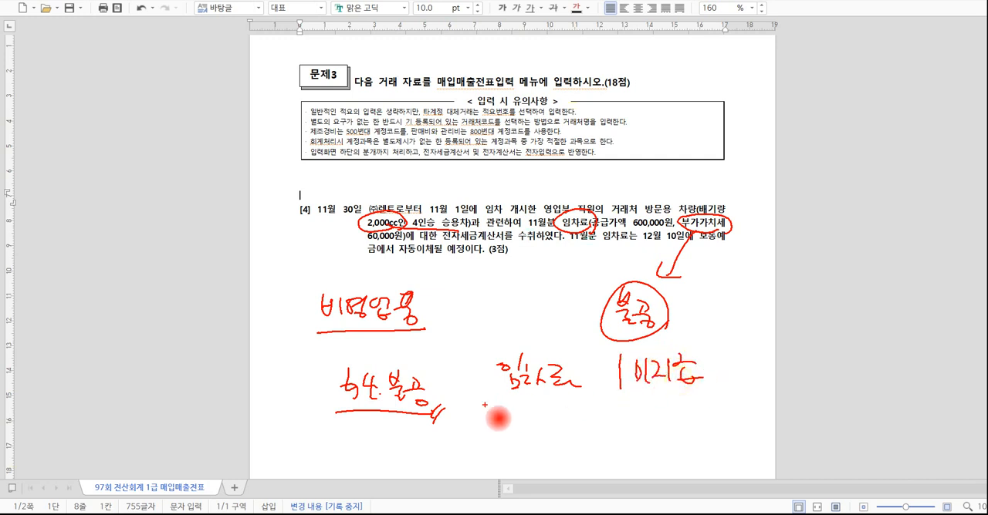
mouse_move(485, 405)
mouse_down()
mouse_move(706, 397)
mouse_move(705, 412)
mouse_up()
drag(719, 399, 711, 413)
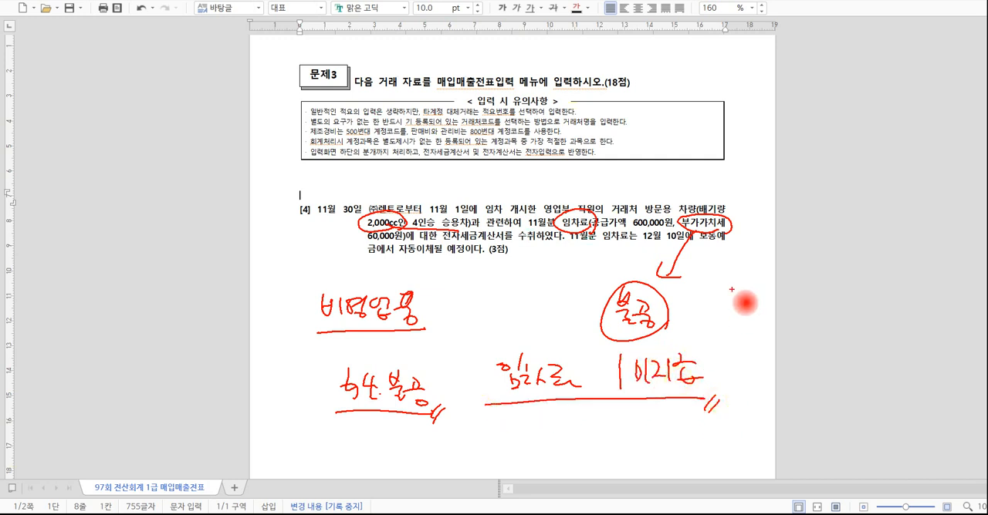
key(Escape)
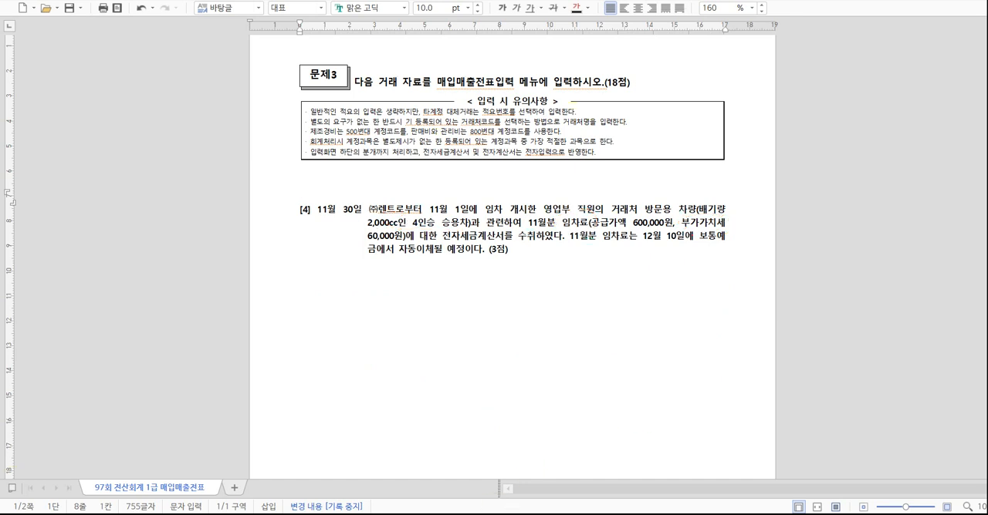
Switch to the KcLep purchase/sales voucher screen, set the date to November 30, and start a type 54 불공 purchase line.
key(alt+Tab)
click(230, 92)
text(11)
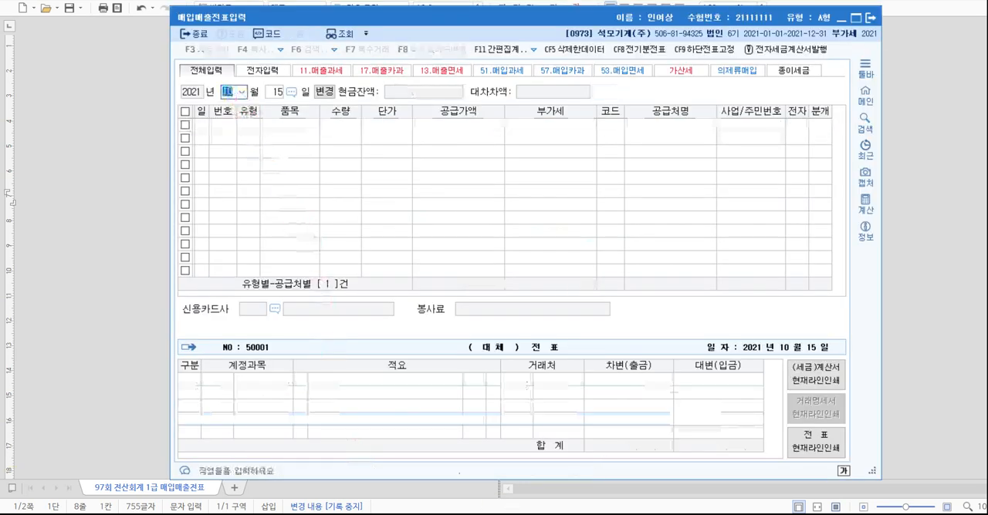
text(30)
key(Return)
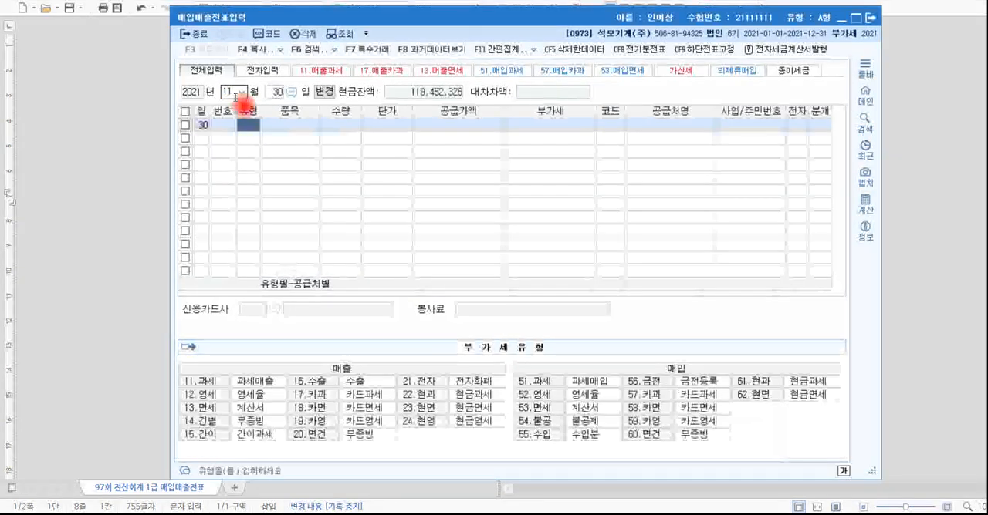
text(54)
key(Return)
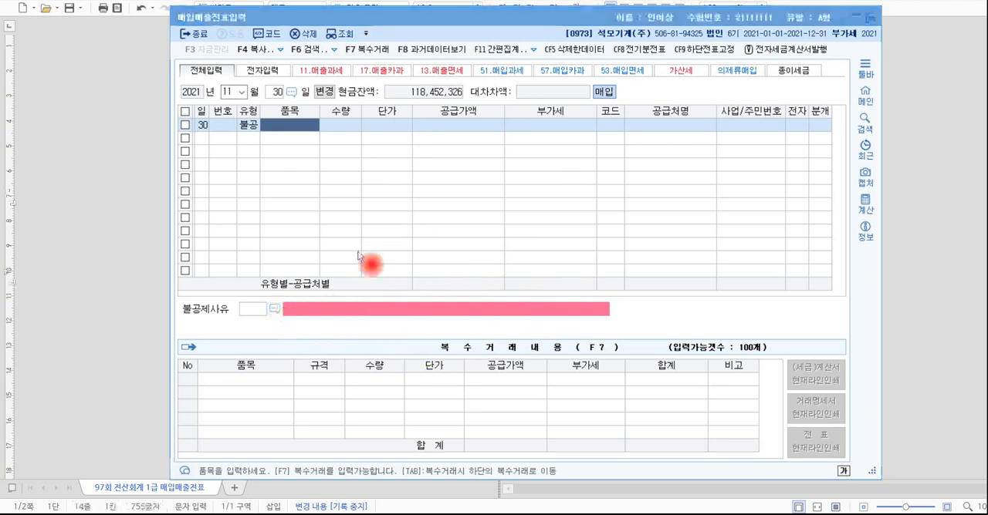
Check the 불공제사유 lookup and enter 영업부 승용차 as the item, leaving quantity and unit price blank.
click(276, 310)
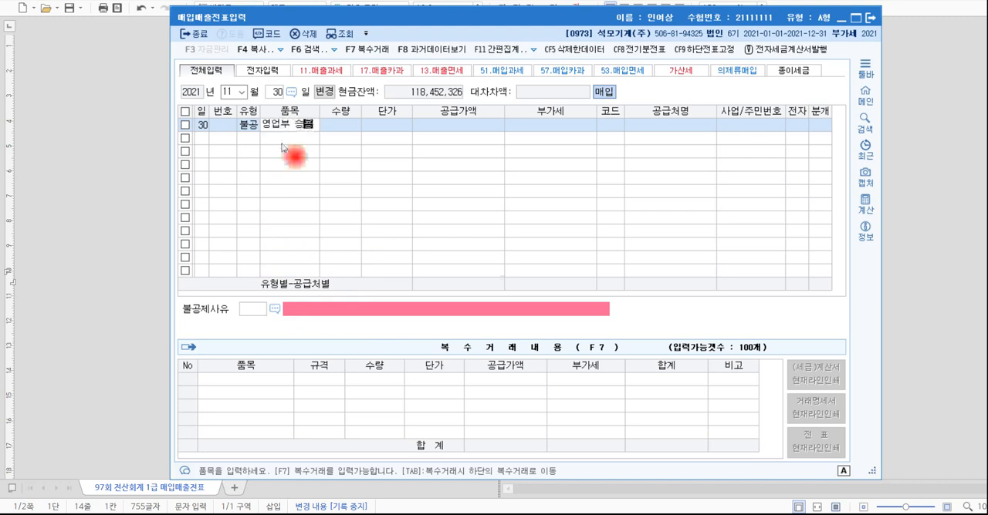
key(Return)
Set the supply value to 600,000 with 60,000 VAT and recheck transaction [4] in the problem document.
key(Return)
key(Return)
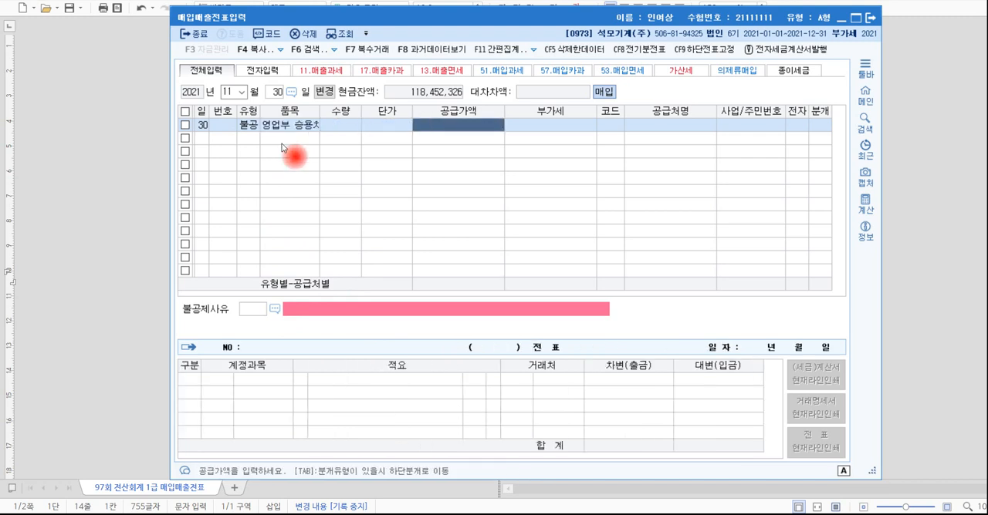
text(600)
key(Return)
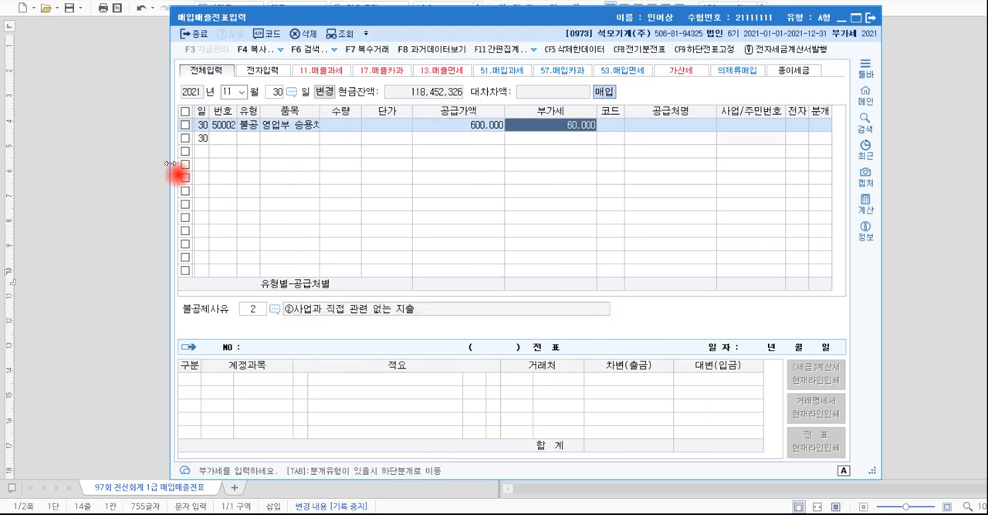
click(159, 199)
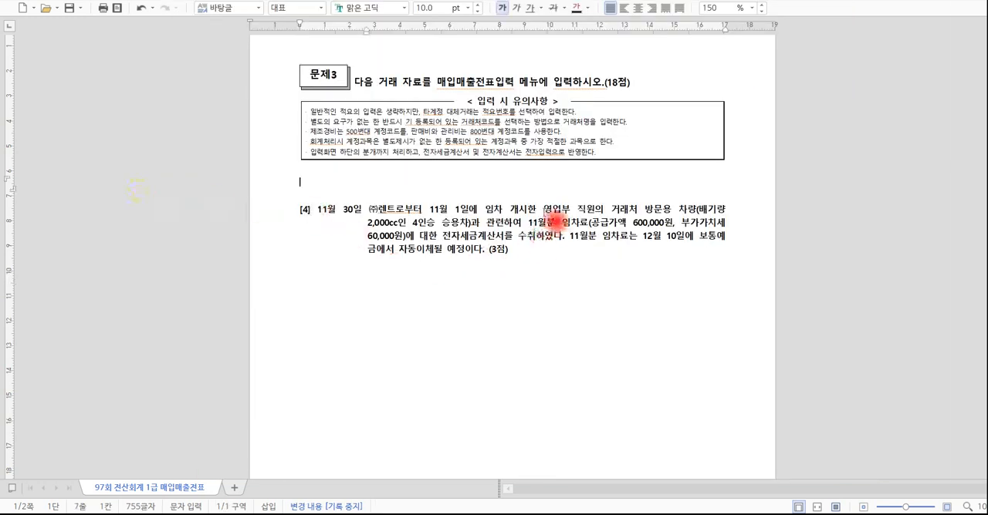
drag(545, 209, 568, 209)
key(F9)
key(Escape)
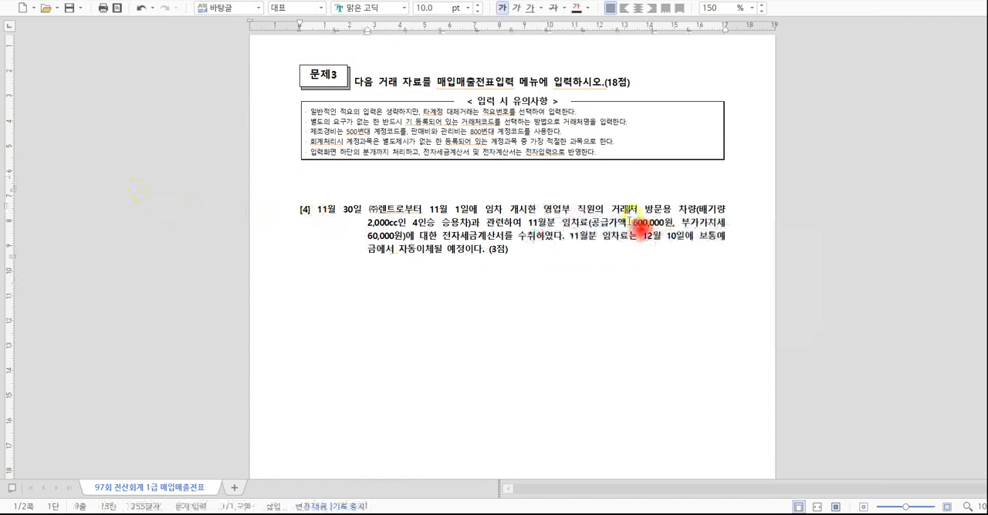
Return to the KcLep voucher and set 불공제사유 to 3, 비영업용 소형승용자동차 구입·유지 및 임차.
key(alt+Tab)
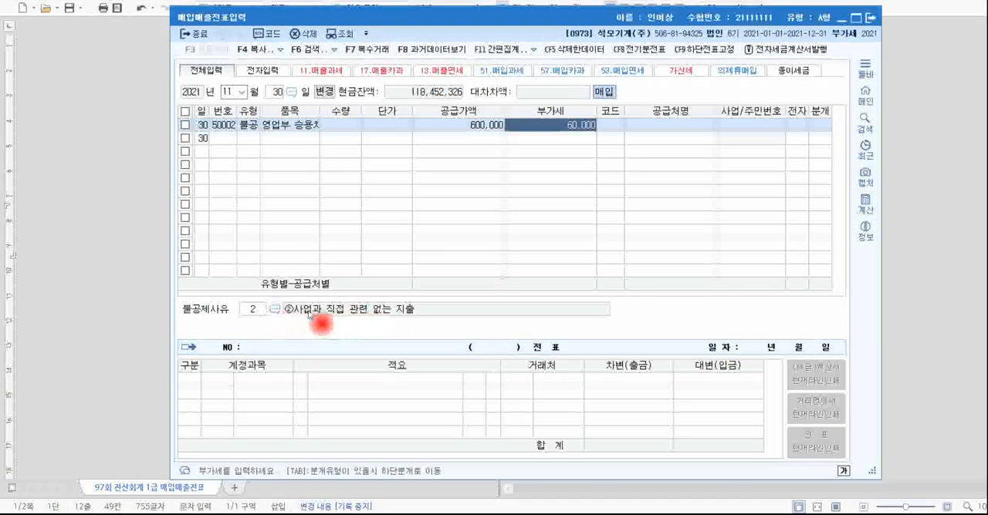
click(275, 309)
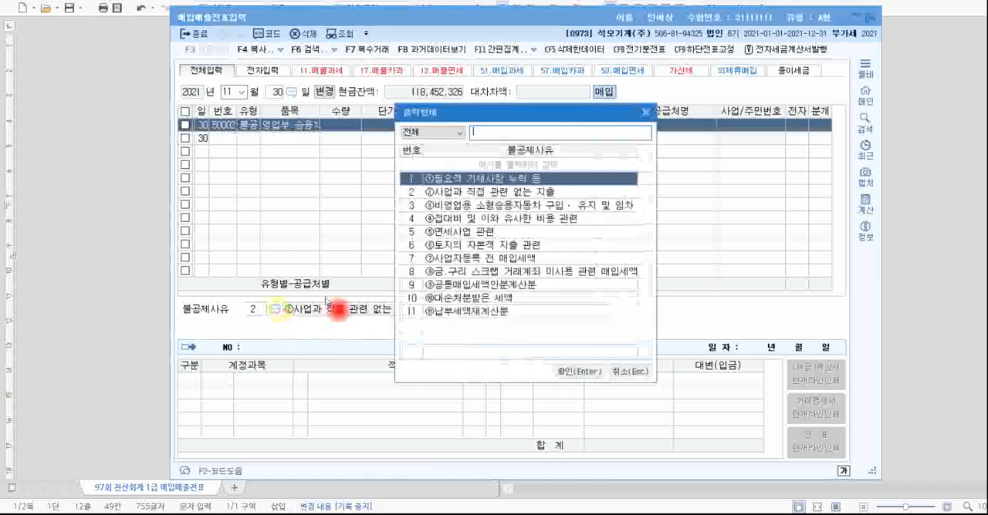
click(444, 206)
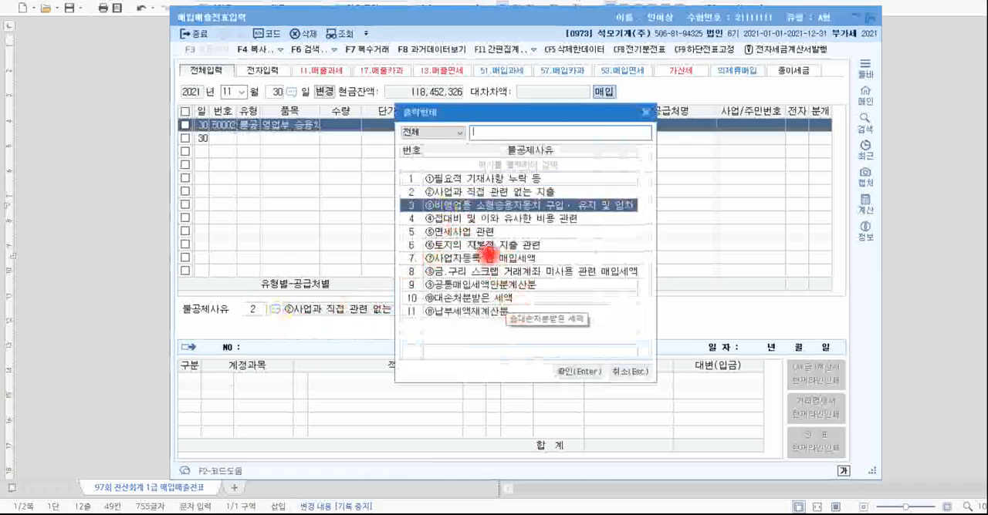
click(575, 372)
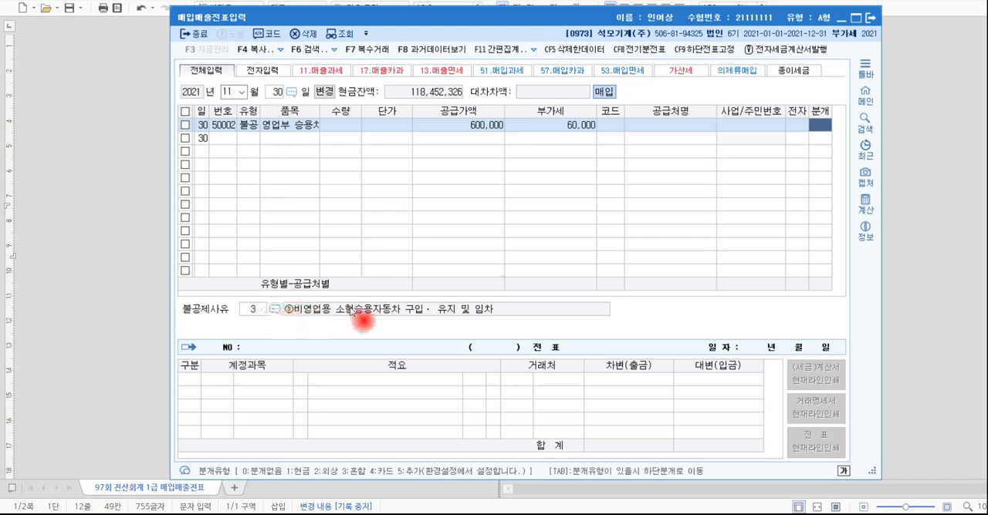
Enter (주)렌트 as the supplier and set 전자 to 여, checking both against transaction [4] in the document.
click(610, 125)
key(alt+Tab)
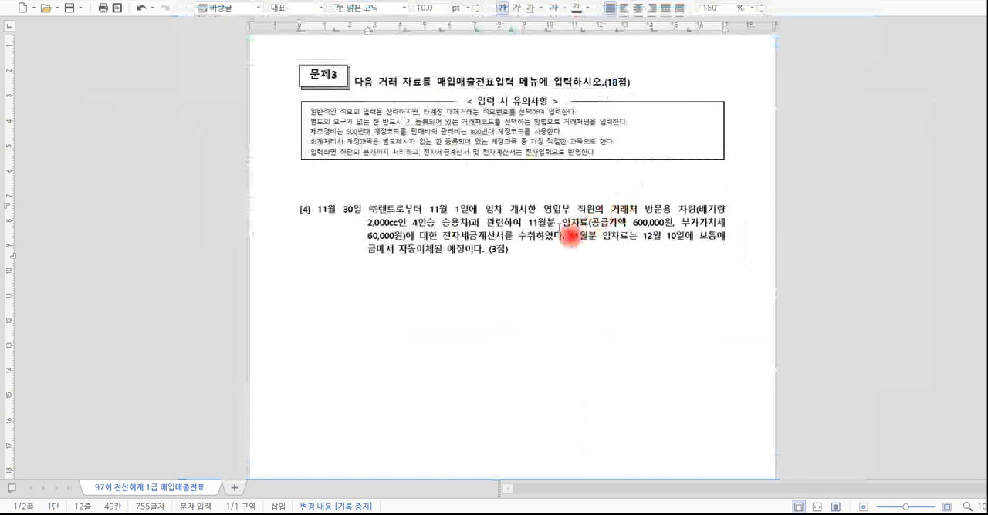
key(alt+Tab)
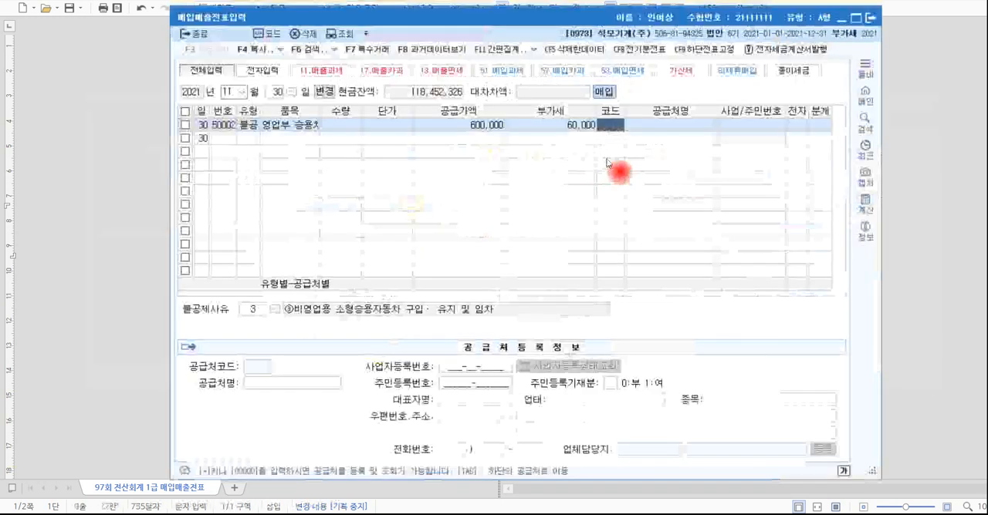
text(렌트)
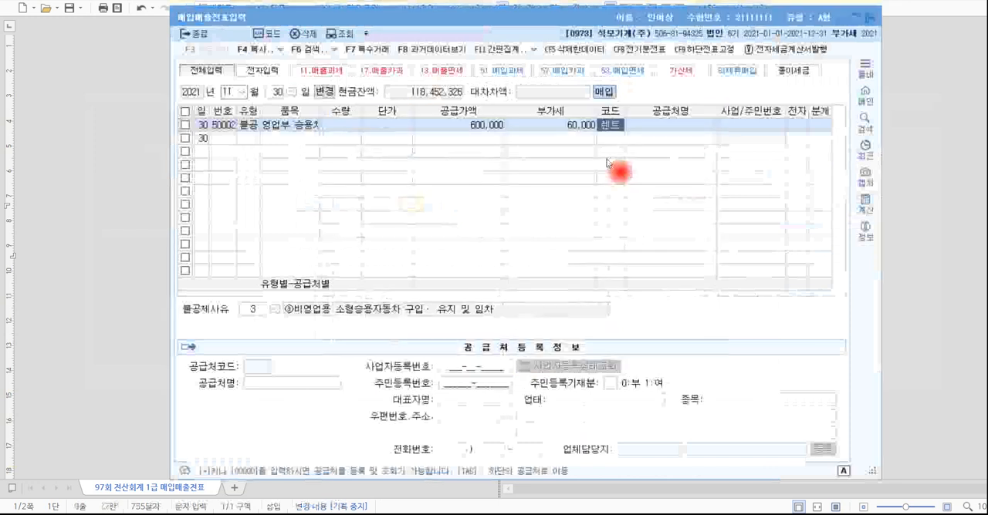
key(Return)
key(alt+Tab)
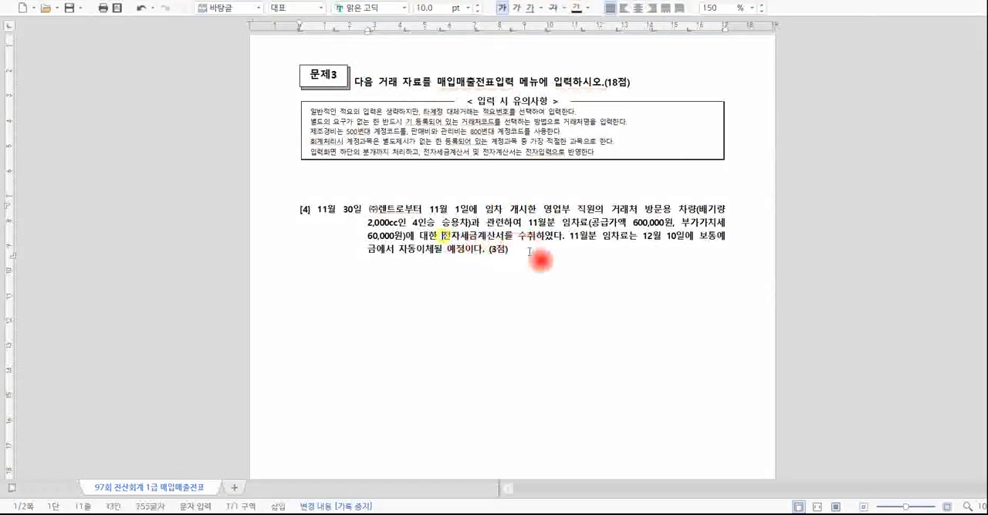
key(alt+Tab)
key(Return)
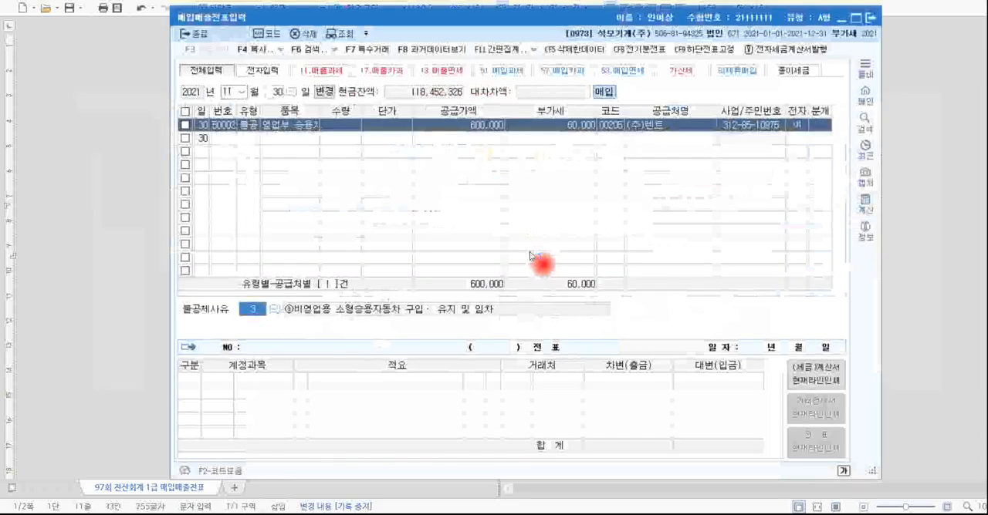
Set the journal type to 혼합 and change the debit account to 0819 임차료 (판매관리비) for 660,000.
click(815, 125)
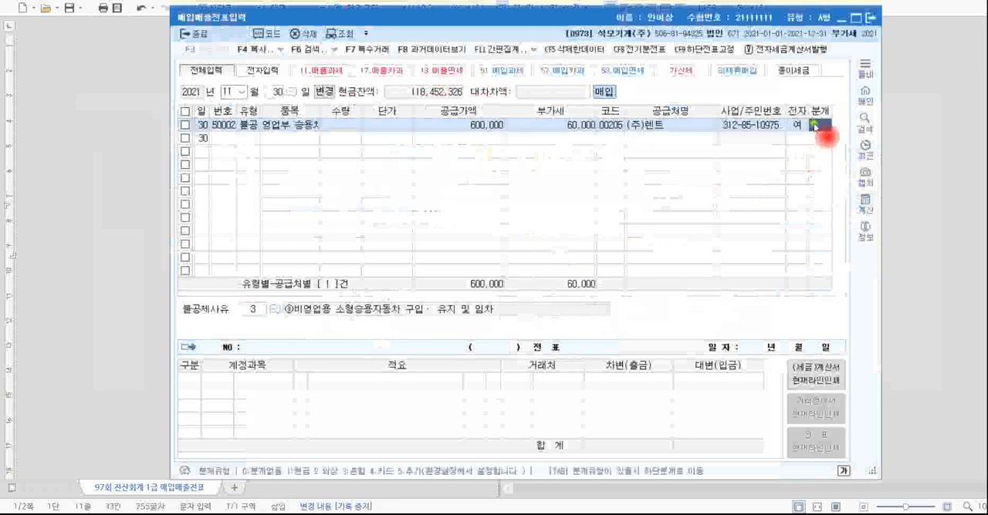
text(3)
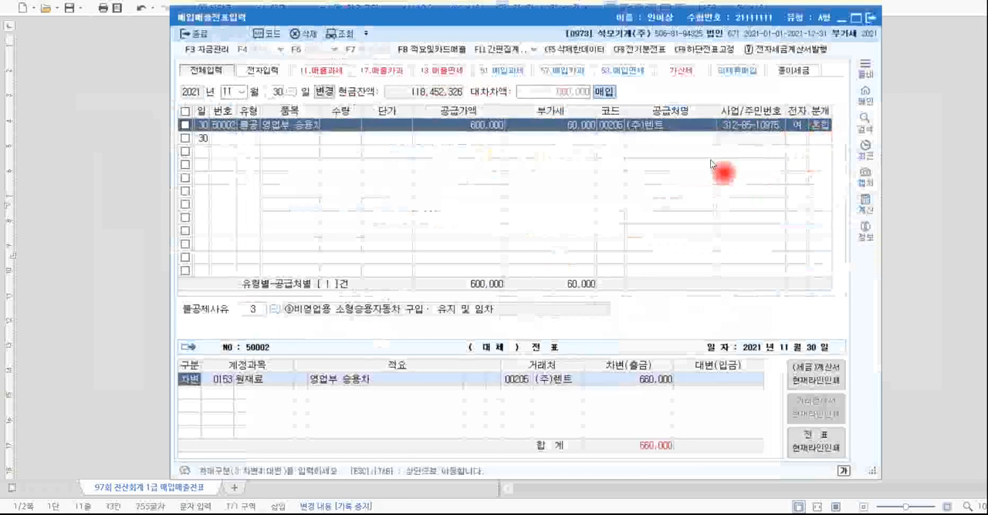
click(223, 380)
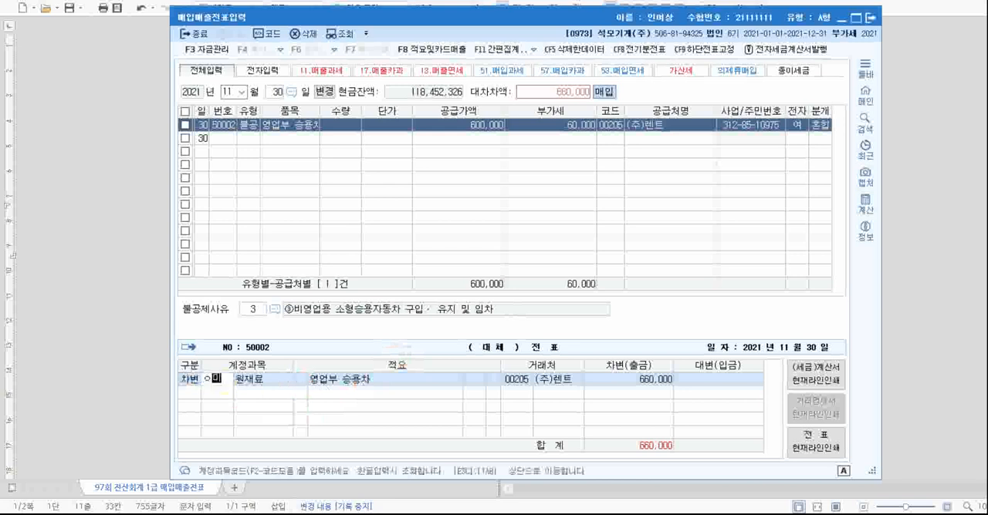
text(임차)
key(Return)
key(Down)
key(Down)
key(Down)
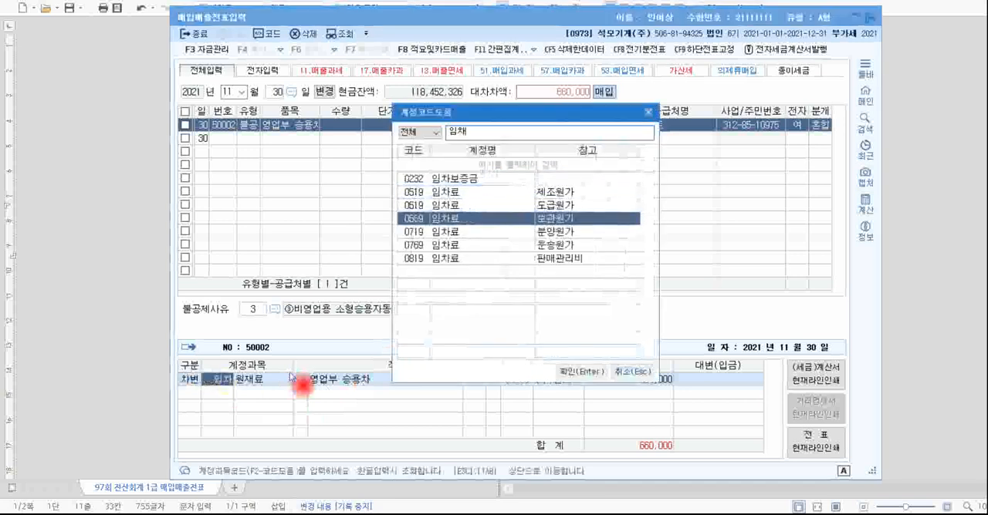
key(Down)
key(Down)
key(Return)
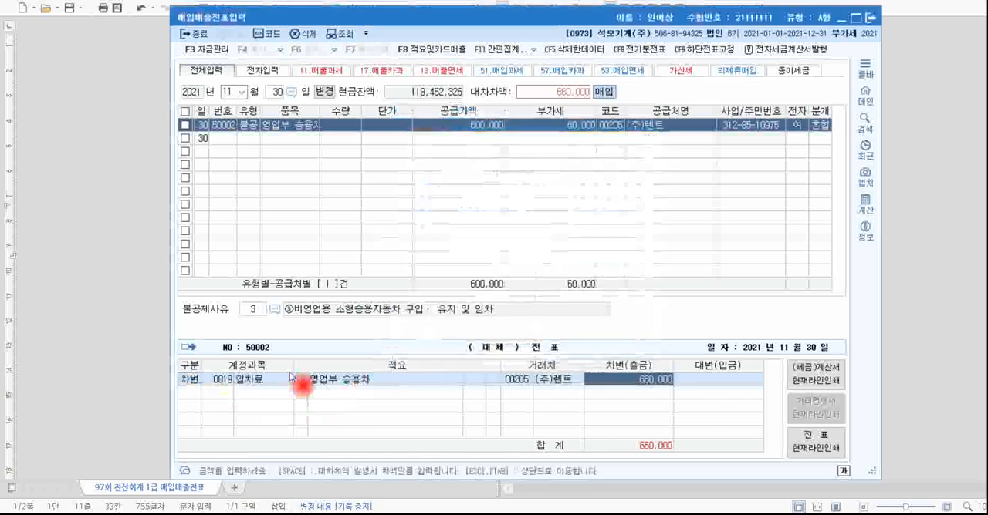
key(Return)
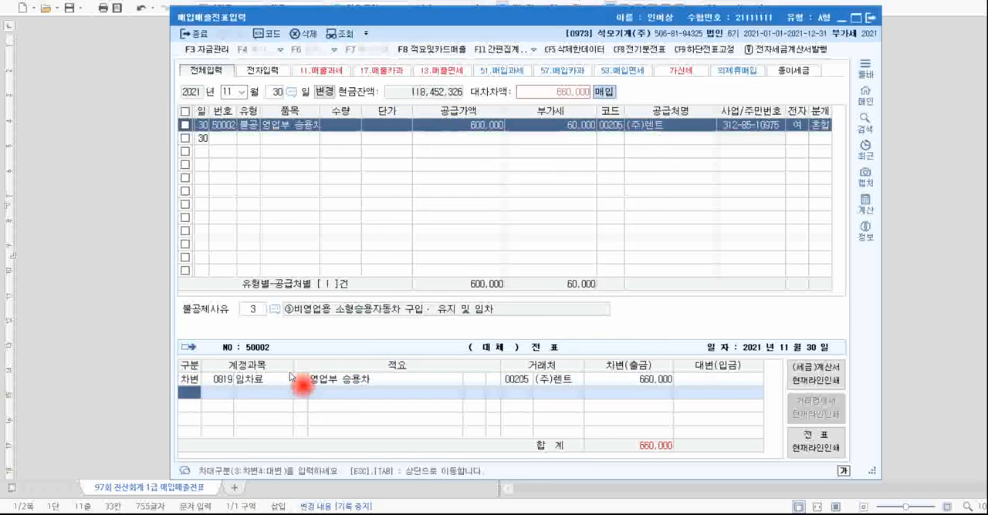
Add a credit line with account 0253 미지급금 for 660,000 to the journal entry.
text(4)
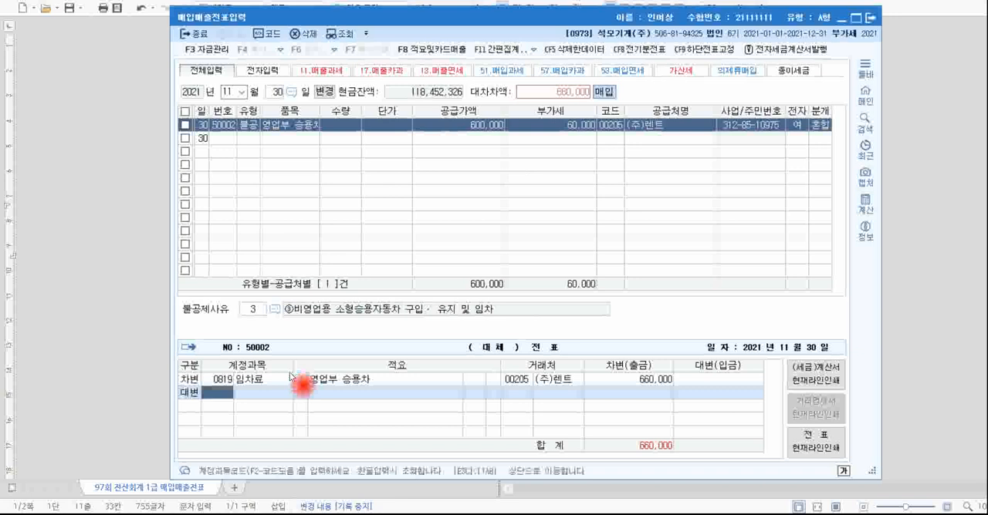
text(미지)
key(Return)
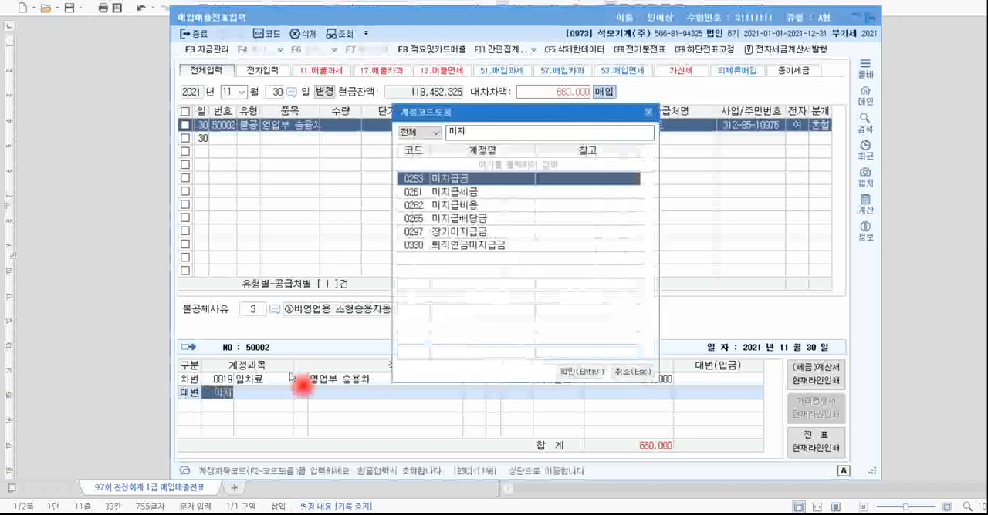
key(Return)
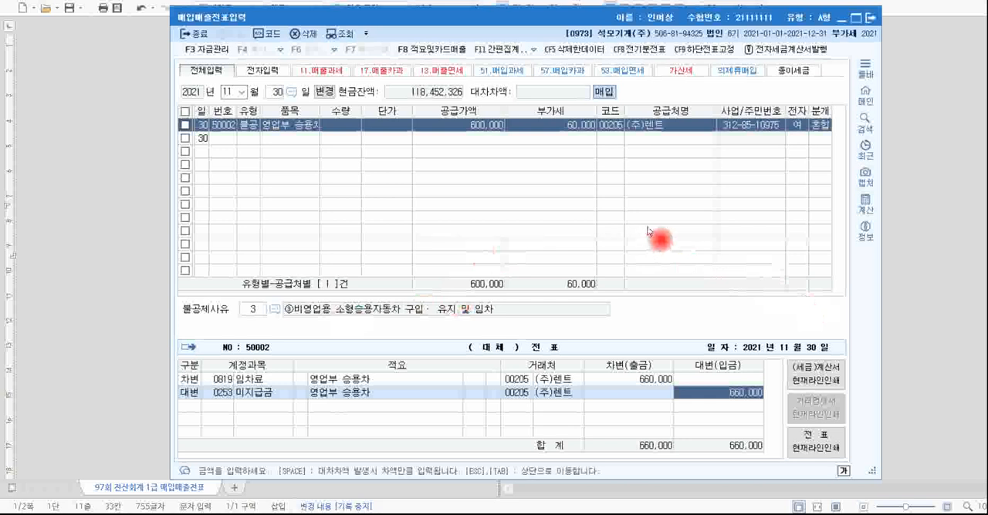
Switch to the problem document, mark the date, 구매확인서, supplier, 판매, 영세율전자 and payment terms in transaction [5], and handwrite 외상 below.
key(alt+Tab)
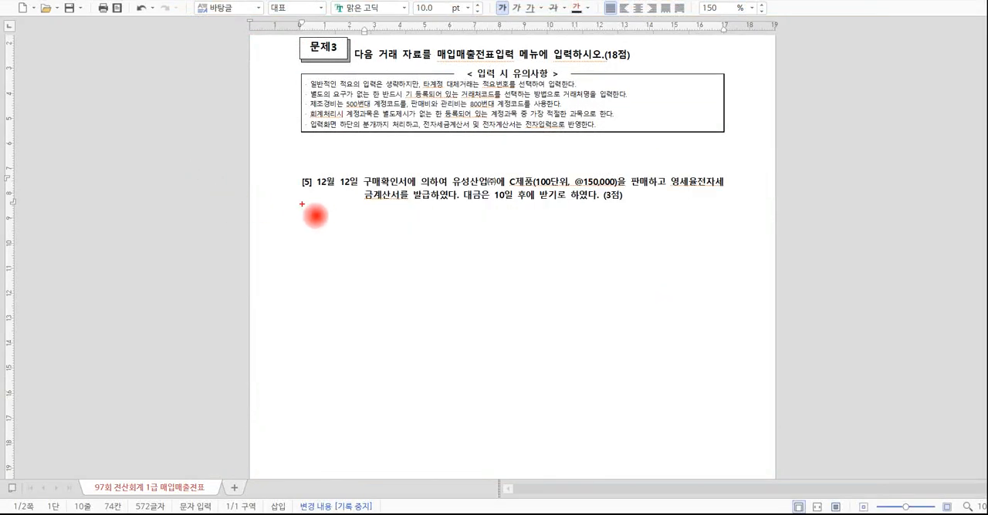
drag(311, 196, 348, 196)
mouse_move(414, 171)
mouse_down()
mouse_move(404, 193)
mouse_move(513, 189)
mouse_up()
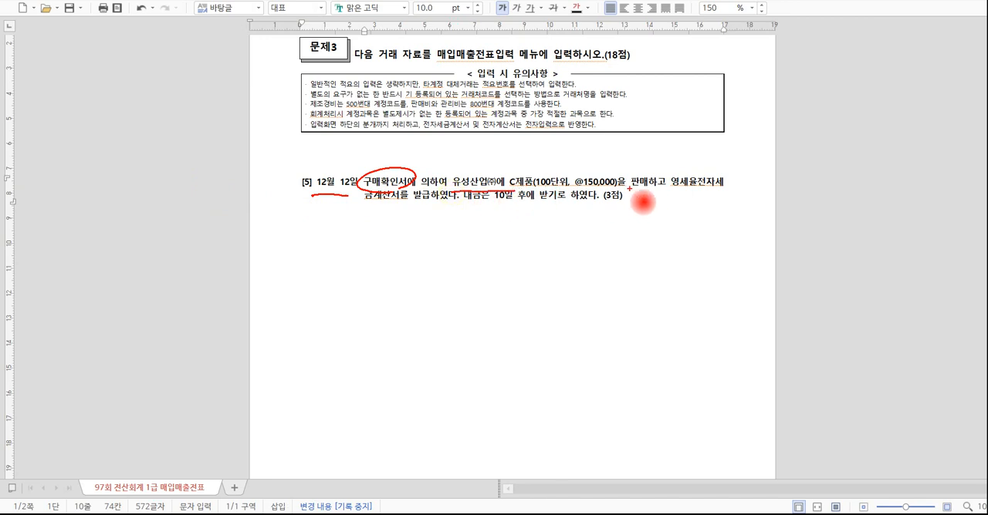
drag(629, 187, 701, 194)
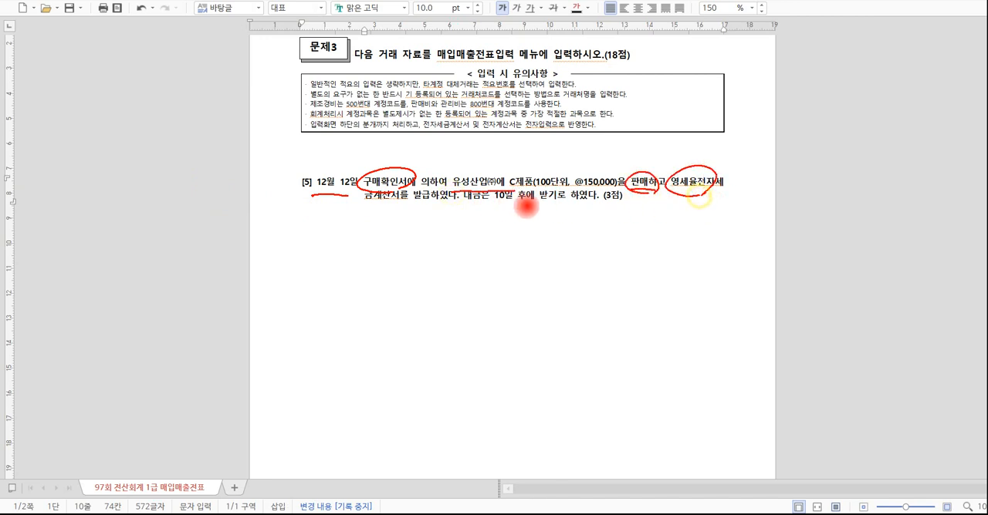
mouse_move(414, 202)
mouse_down()
mouse_move(568, 205)
mouse_move(579, 226)
mouse_up()
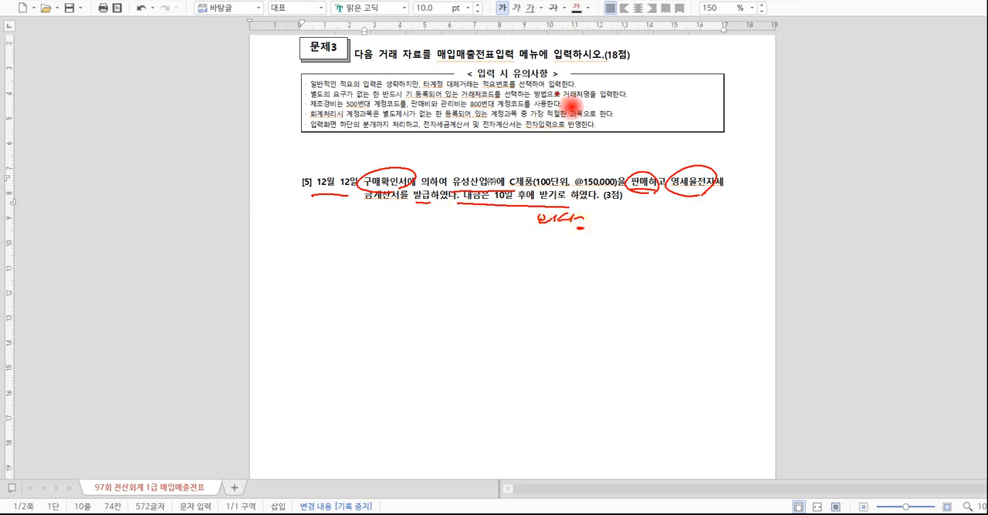
Emphasize 구매확인서, 영세율전자, 판매 and the 외상 note, handwrite 12, 영세 below transaction [5], and clear all annotations.
mouse_move(363, 191)
mouse_down()
mouse_move(390, 209)
mouse_move(411, 199)
mouse_up()
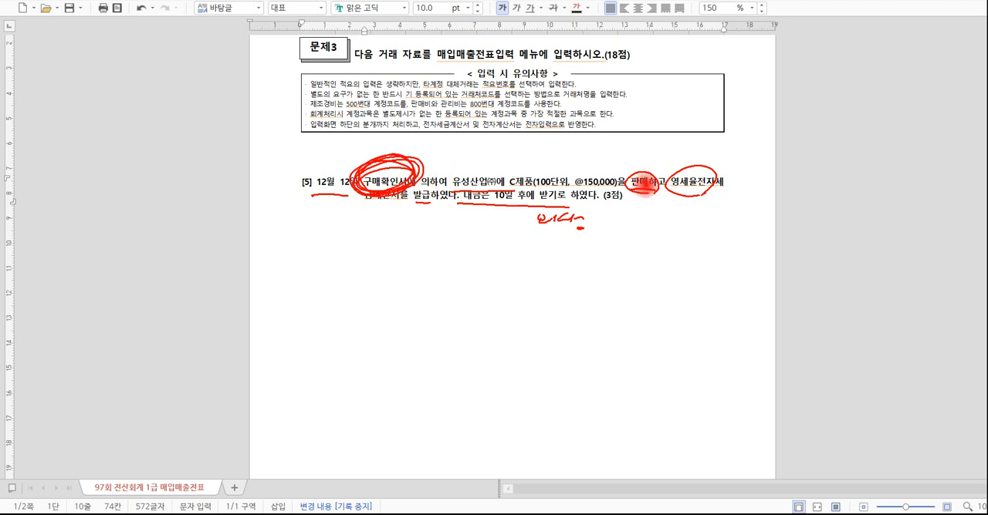
mouse_move(712, 209)
mouse_down()
mouse_move(679, 211)
mouse_move(710, 209)
mouse_up()
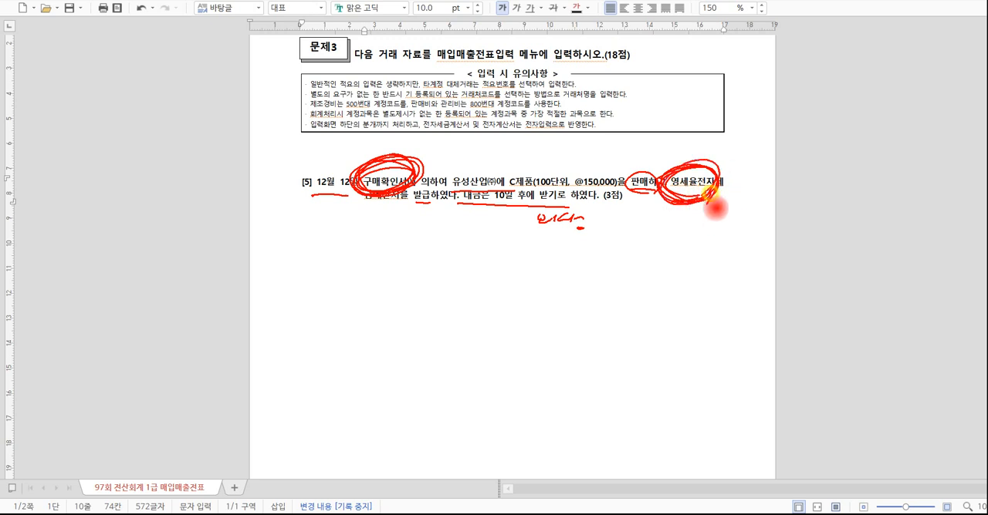
drag(655, 191, 642, 199)
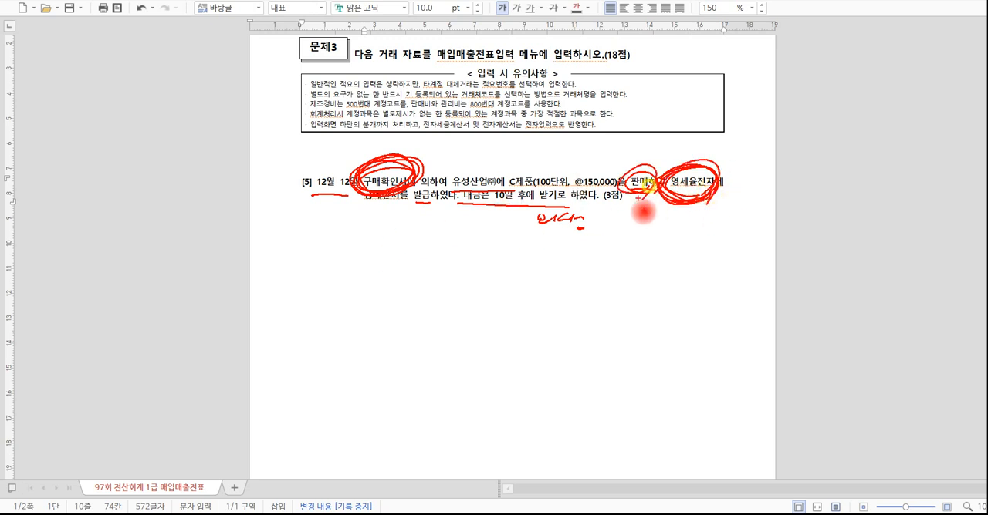
drag(333, 273, 334, 292)
mouse_move(344, 274)
mouse_down()
mouse_move(352, 281)
mouse_move(340, 287)
mouse_move(434, 270)
mouse_move(445, 285)
mouse_up()
mouse_move(591, 239)
mouse_down()
mouse_move(560, 256)
mouse_move(579, 246)
mouse_move(582, 232)
mouse_move(556, 229)
mouse_up()
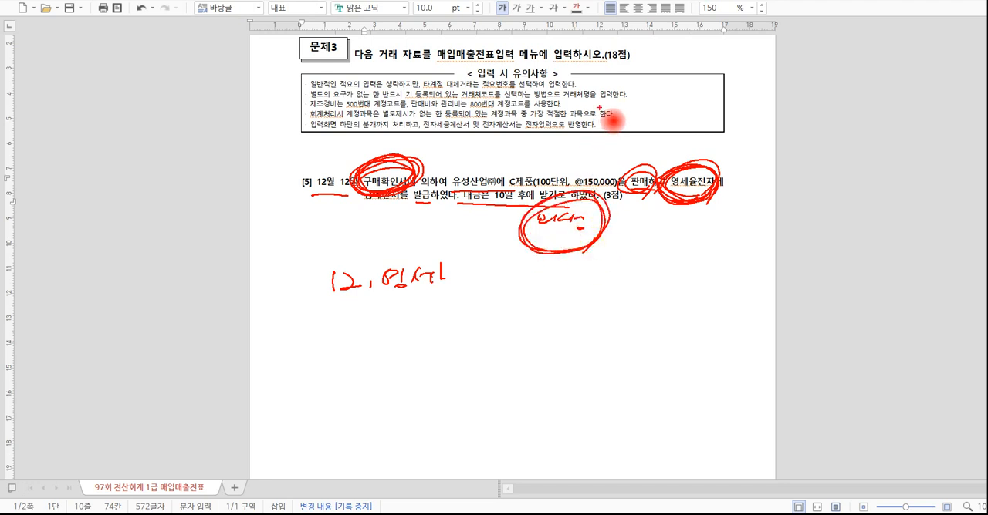
key(Escape)
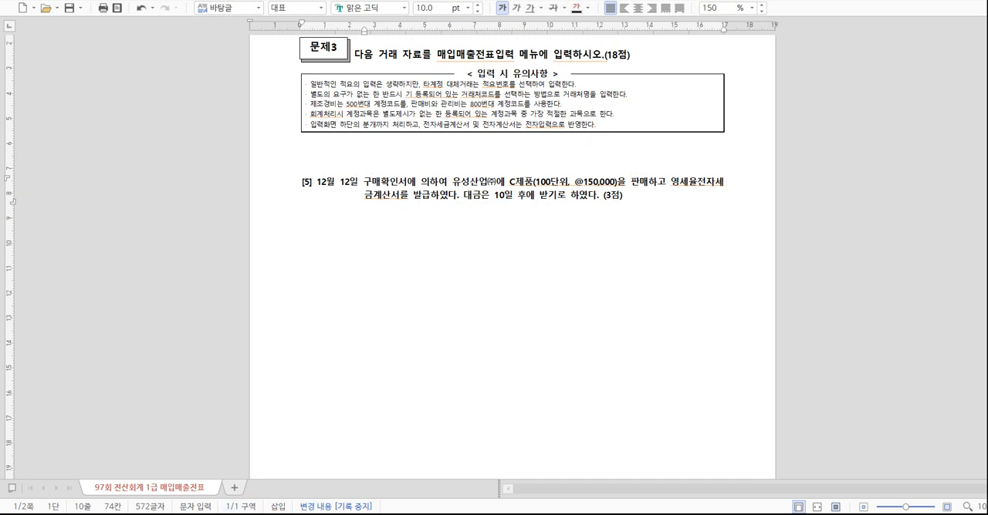
Switch to the KcLep voucher screen, set the date to December 12, and start a type 12 영세 sales line.
click(336, 514)
click(233, 95)
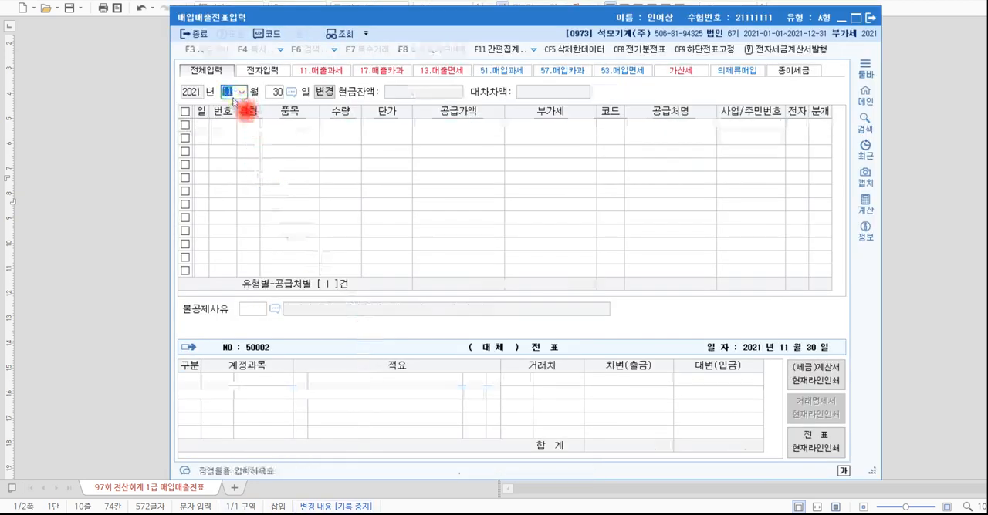
text(12)
key(Return)
text(12)
key(Return)
text(12)
key(Return)
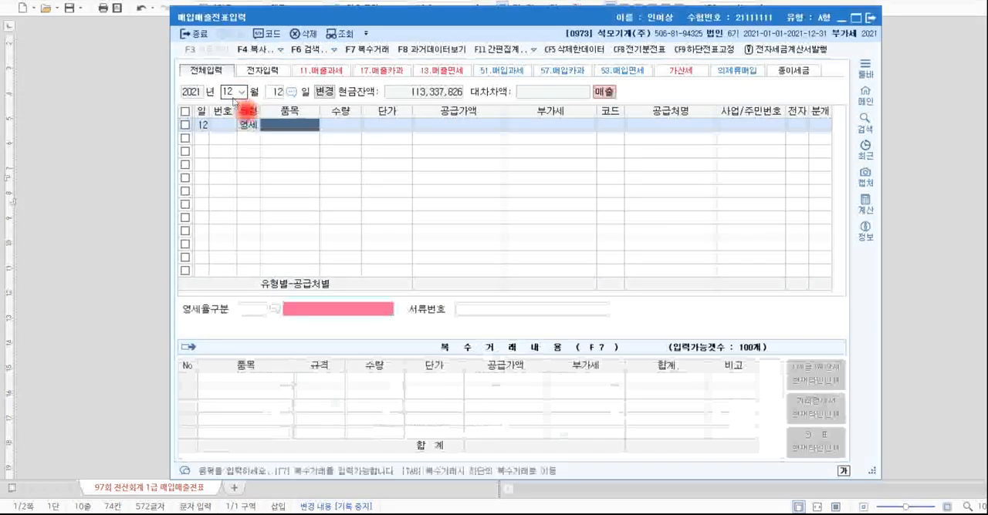
Fill in the December 12 sales line with item 제품, quantity 100 and unit price 150,000.
text(제품)
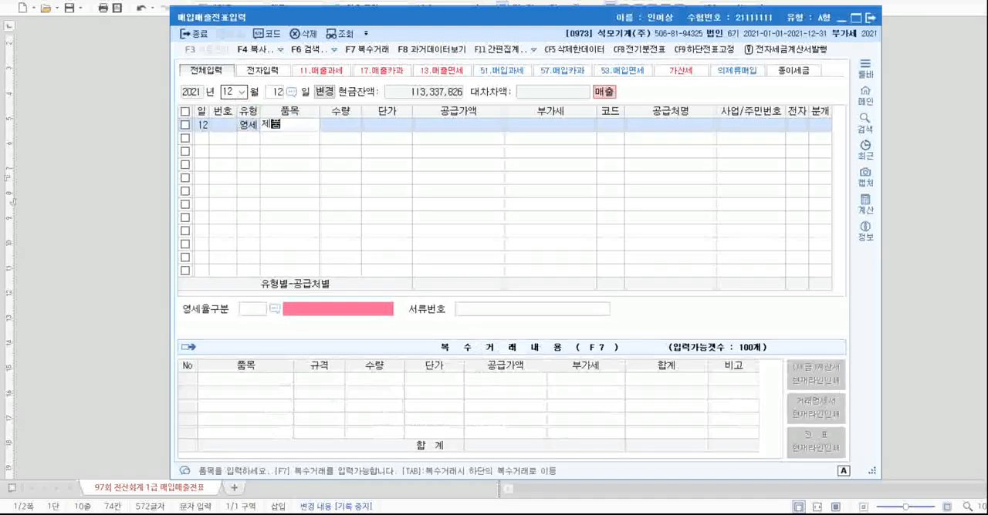
key(Return)
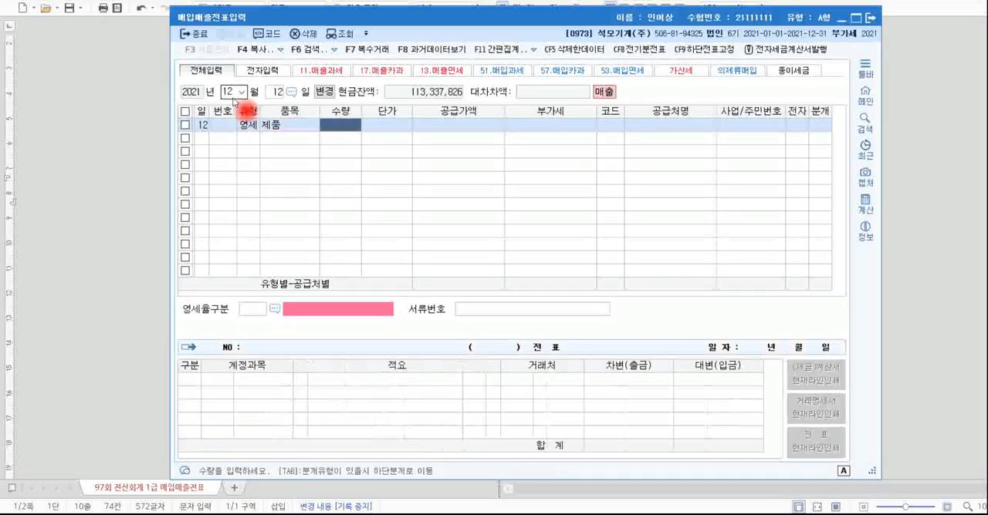
key(alt+Tab)
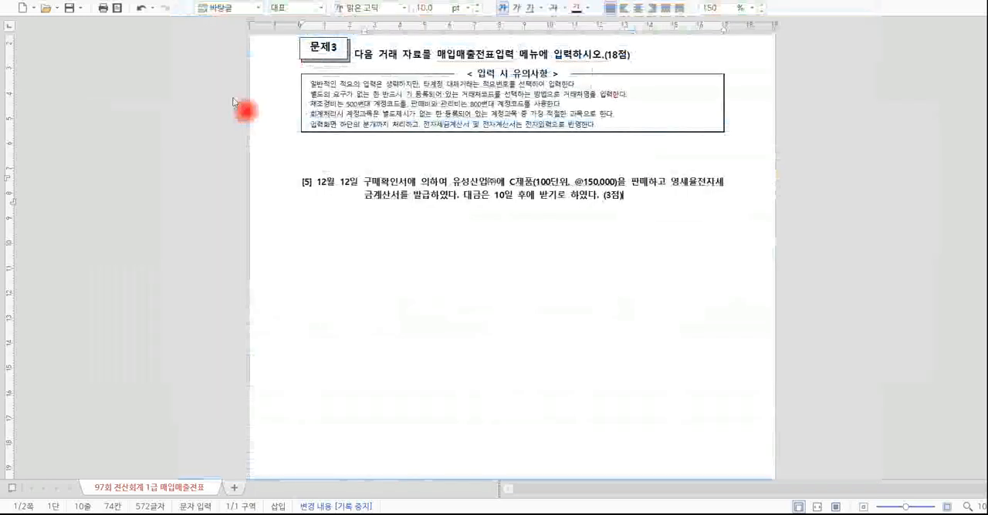
key(alt+Tab)
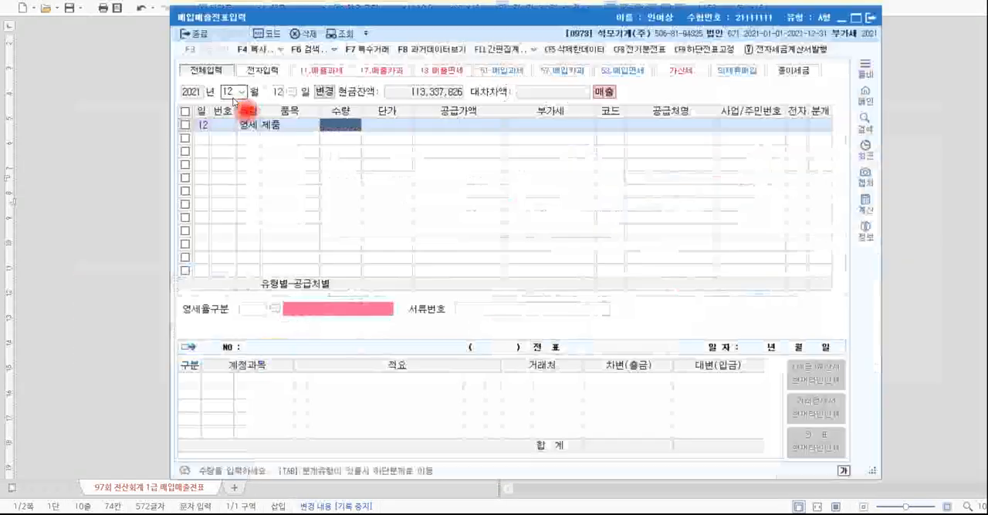
text(100)
key(Return)
text(150)
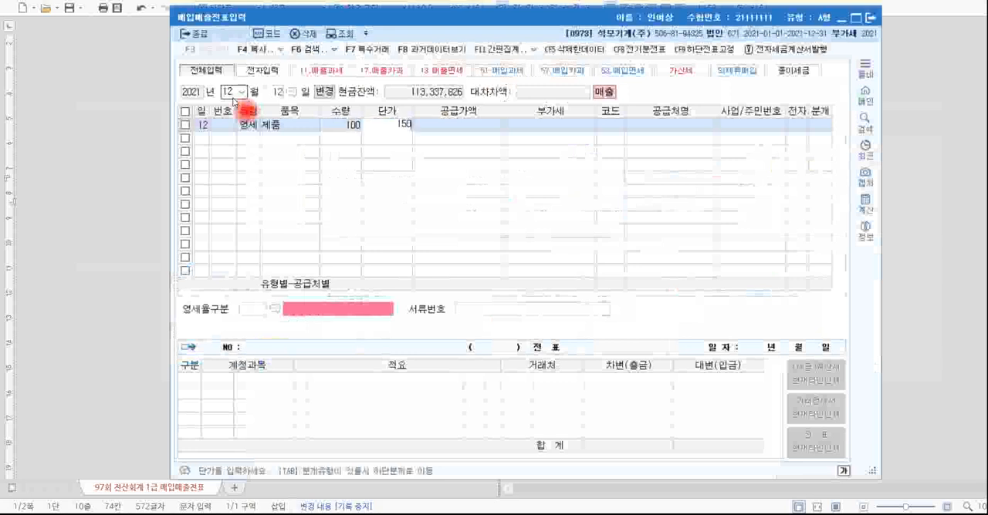
text(,000)
key(Return)
key(Return)
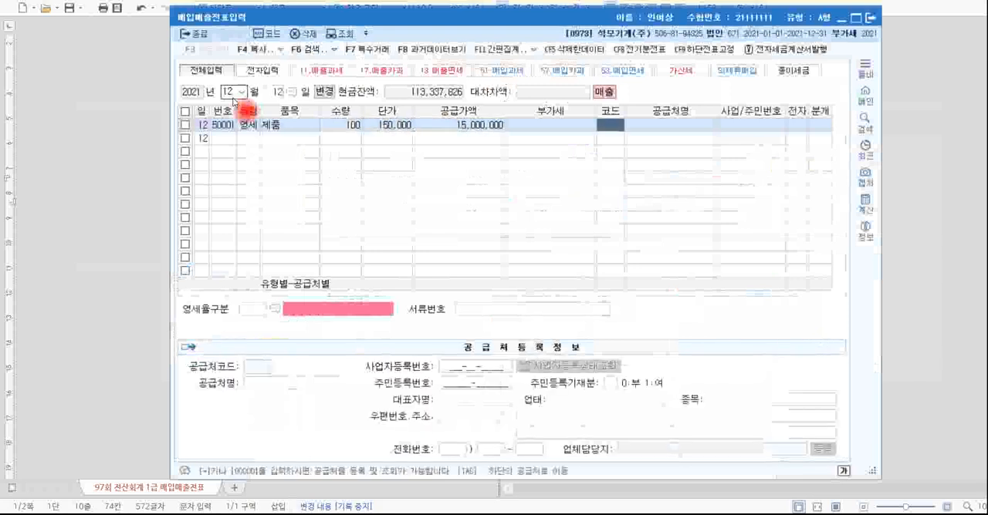
Set the sales line's customer to 유성산업(주) and mark it as an electronic invoice (여).
key(alt+Tab)
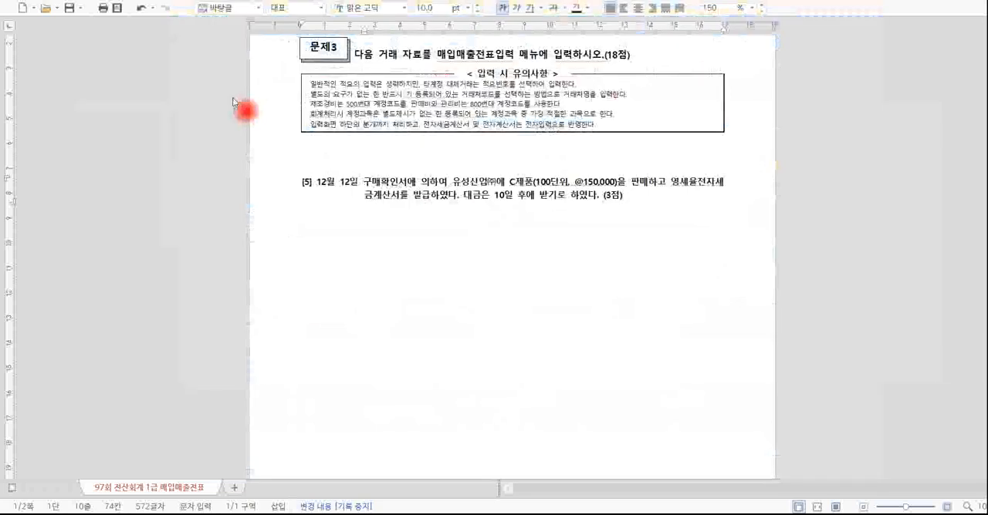
key(alt+Tab)
text(유성)
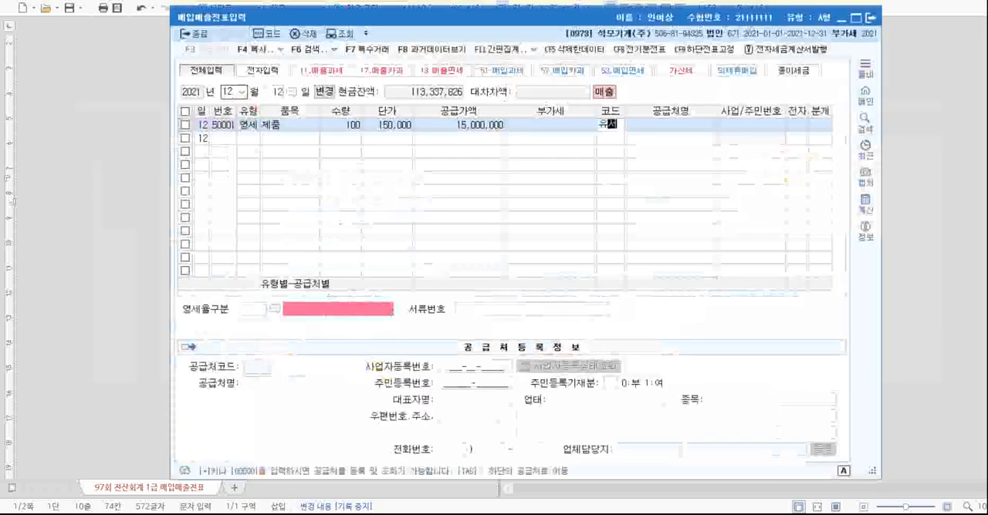
key(Return)
key(Return)
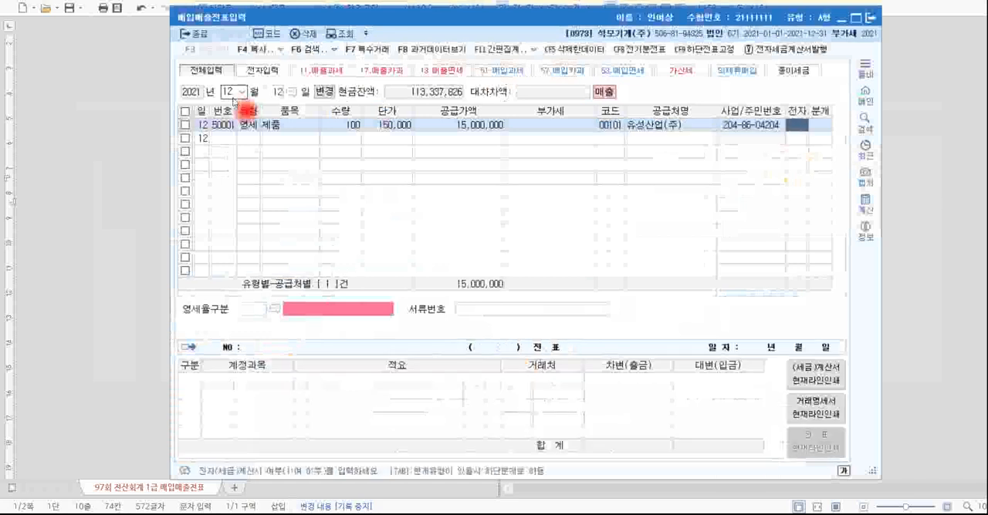
key(Return)
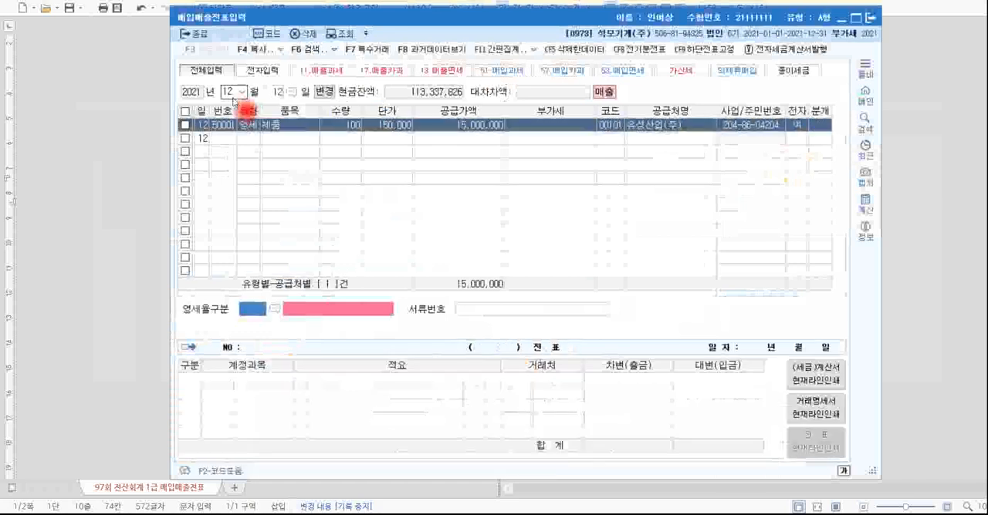
Set the zero-rate category to 3 내국신용장 · 구매확인서 and the journal type to 2 외상, leaving the document number blank.
click(274, 309)
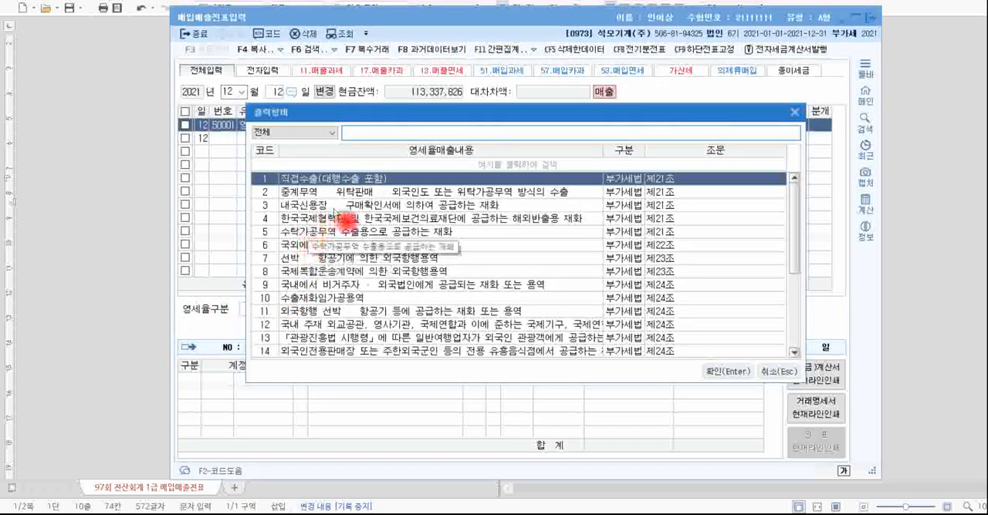
click(370, 206)
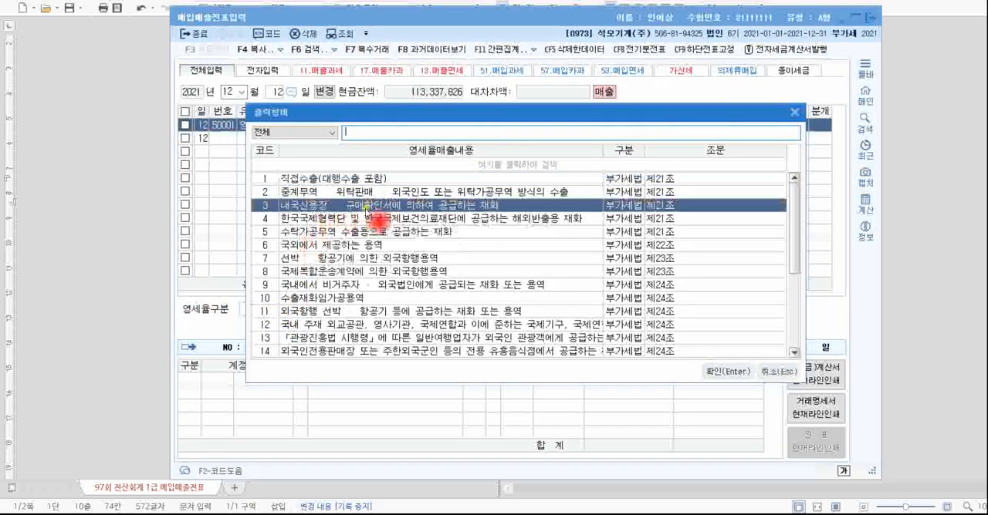
click(724, 376)
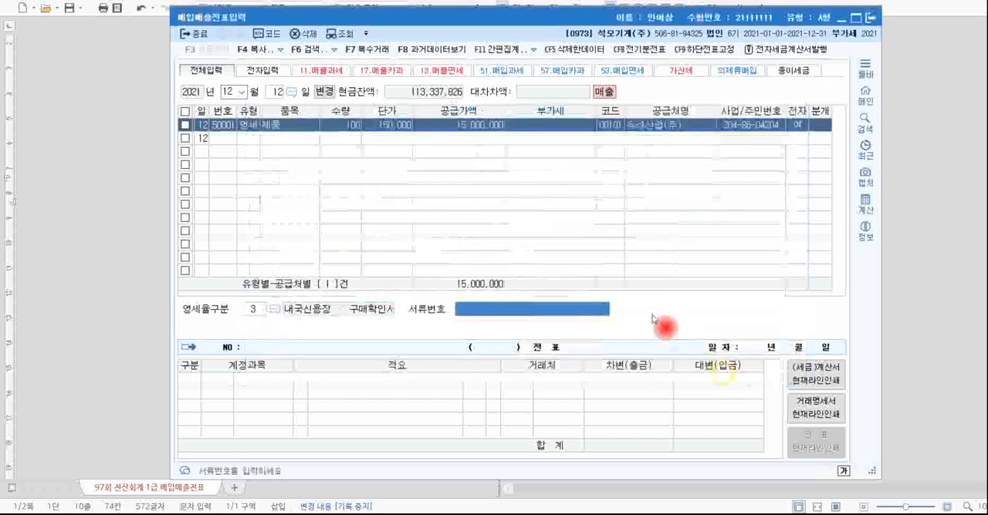
key(Return)
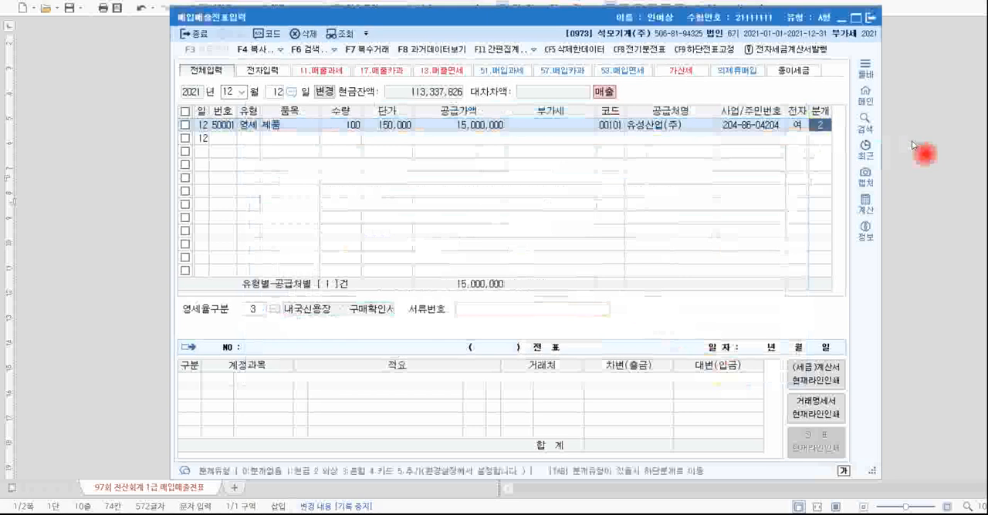
text(2)
key(Return)
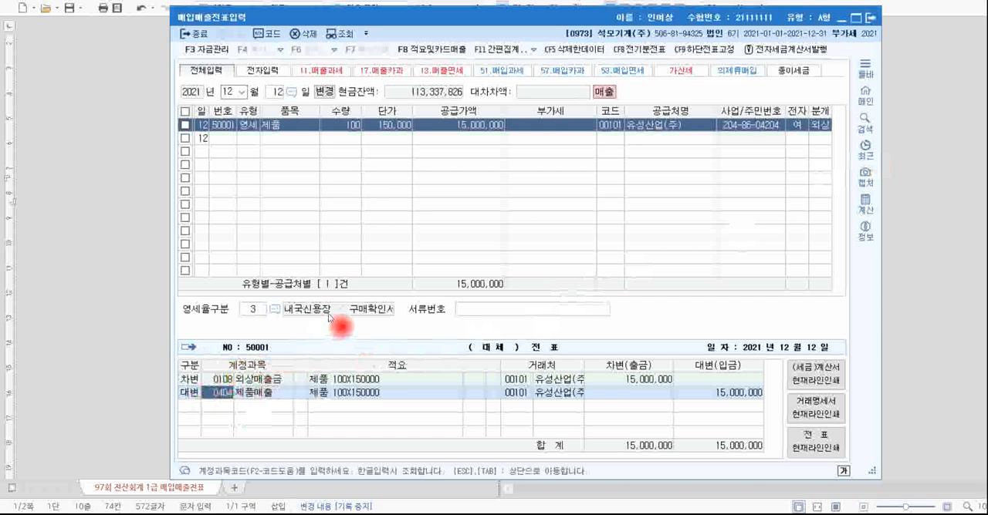
Switch to the problem document, mark transaction [6]'s customs office, import invoice amounts, supplier and 당좌수표 payment of VAT, and clear the annotations.
key(alt+Tab)
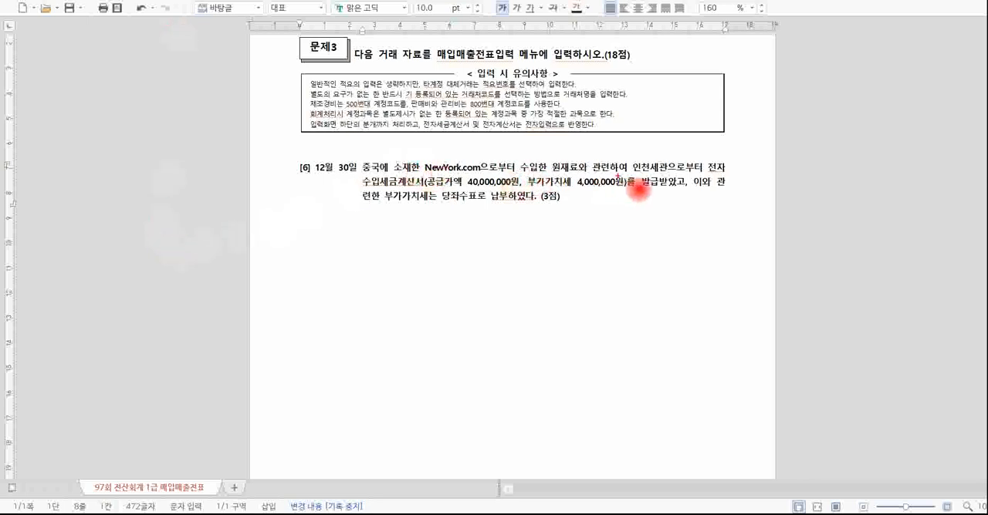
drag(631, 173, 668, 176)
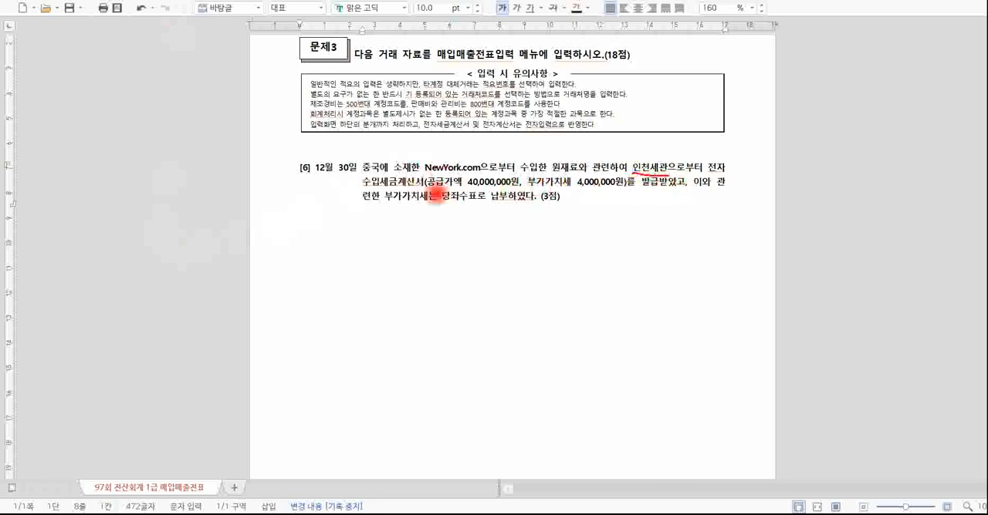
drag(372, 178, 729, 191)
mouse_move(370, 204)
mouse_down()
mouse_move(475, 206)
mouse_move(433, 197)
mouse_move(501, 210)
mouse_up()
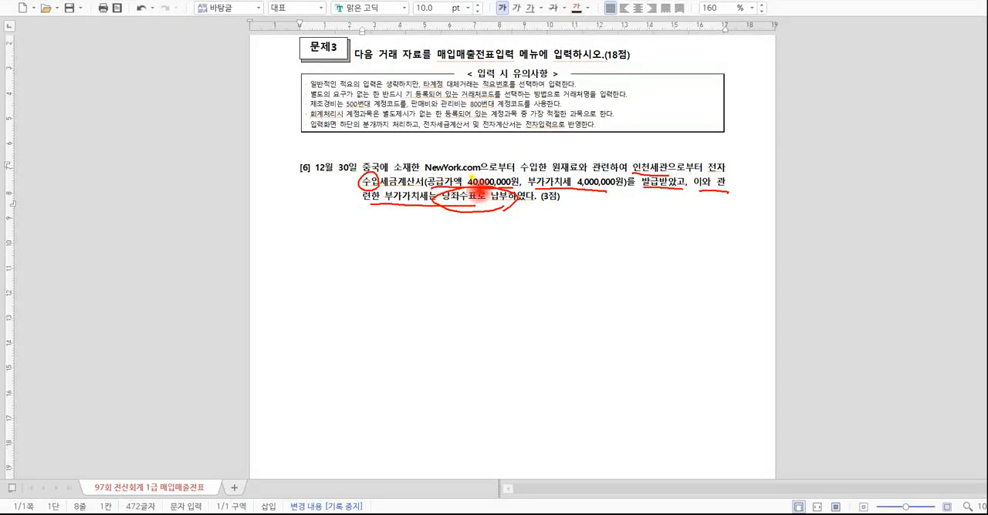
drag(420, 165, 490, 168)
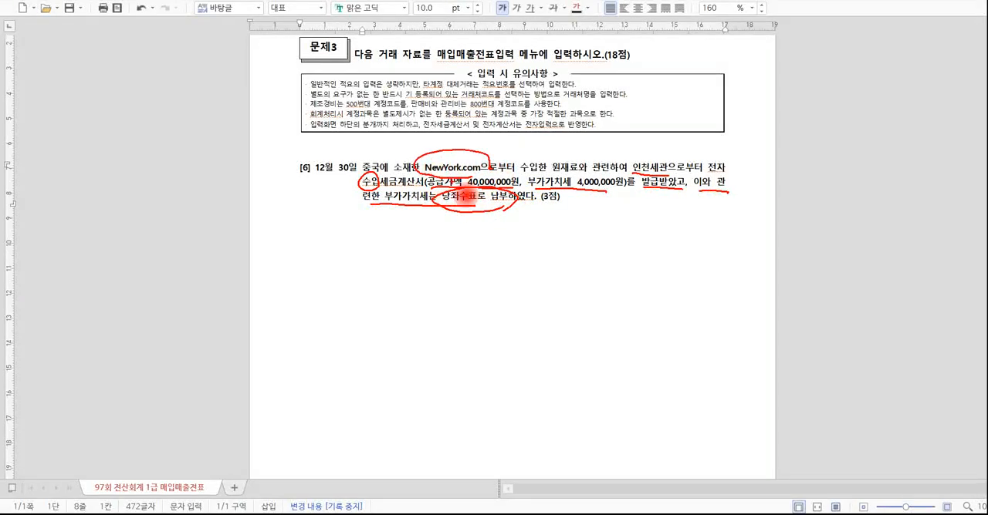
mouse_move(593, 160)
mouse_down()
mouse_move(613, 175)
mouse_move(616, 157)
mouse_up()
drag(443, 218, 433, 203)
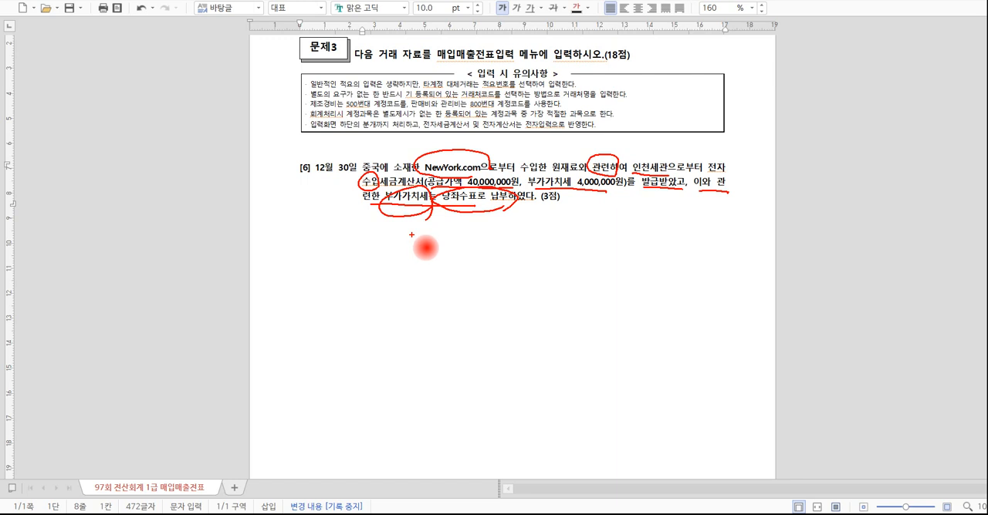
key(e)
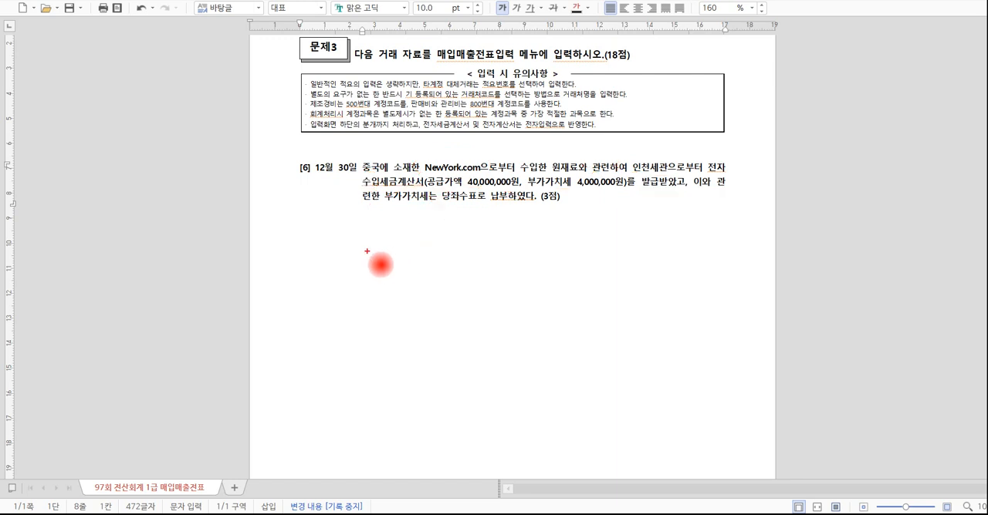
Handwrite 55. 수입 below transaction [6], cross out NewYork.com, circle 인천세관 repeatedly, and exit annotation mode.
drag(360, 236, 359, 268)
mouse_move(351, 252)
mouse_down()
mouse_move(367, 247)
mouse_move(375, 273)
mouse_move(444, 260)
mouse_move(461, 269)
mouse_move(436, 267)
mouse_up()
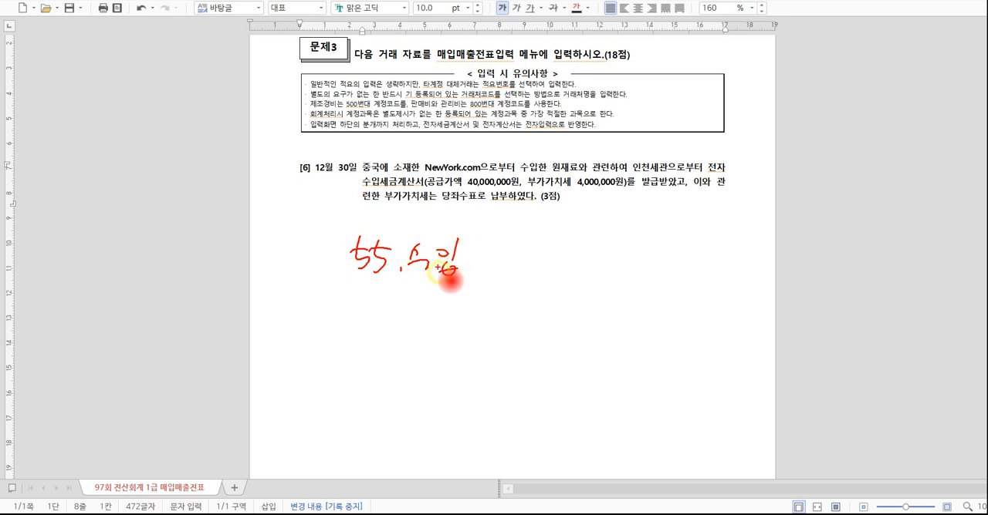
mouse_move(452, 183)
mouse_down()
mouse_move(461, 150)
mouse_move(465, 184)
mouse_up()
drag(673, 177, 668, 158)
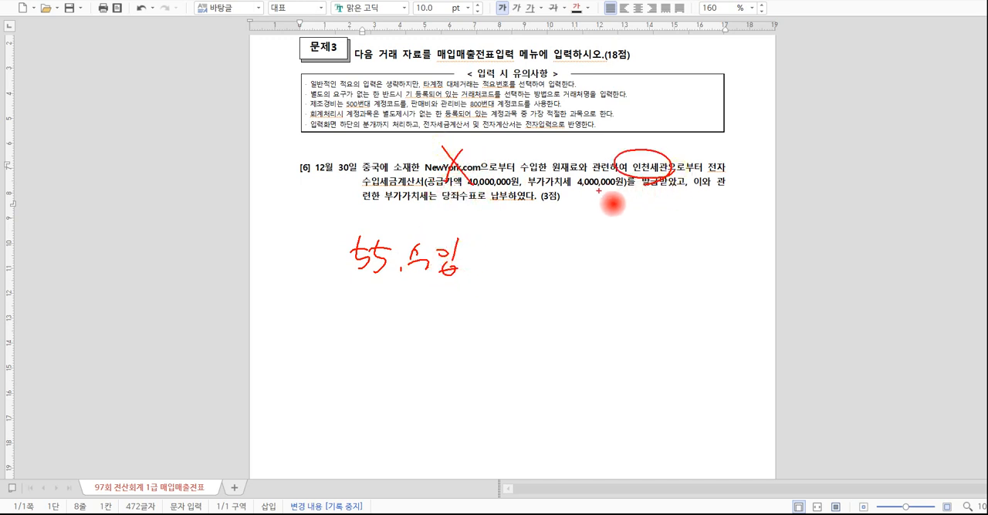
mouse_move(674, 196)
mouse_down()
mouse_move(671, 176)
mouse_move(655, 194)
mouse_up()
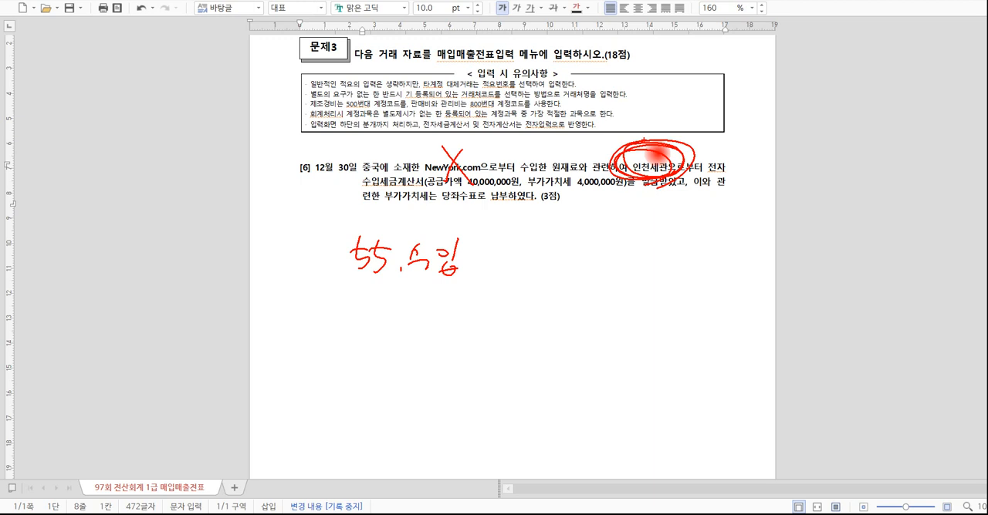
key(Escape)
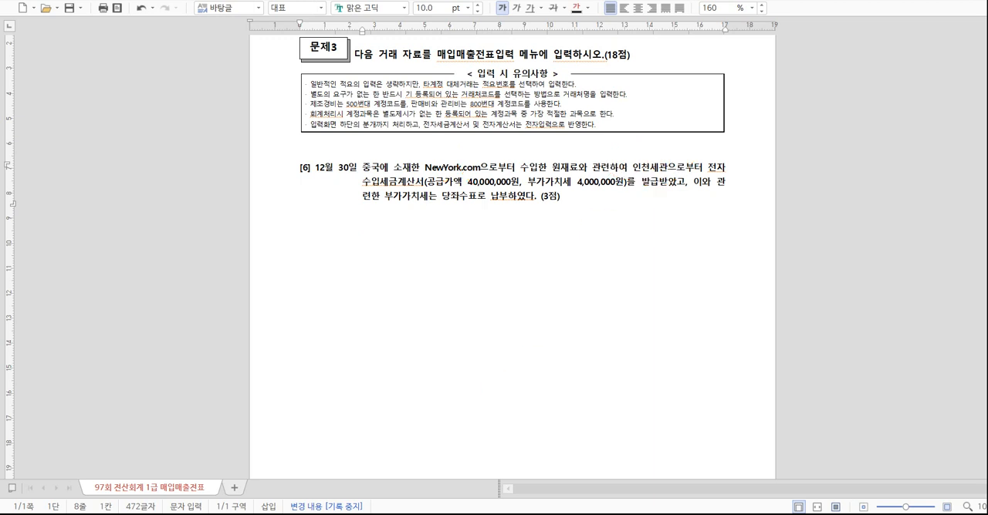
Switch to the KcLep voucher screen, set the date to December 30, and start a type 55 수입 purchase line.
click(344, 514)
click(272, 93)
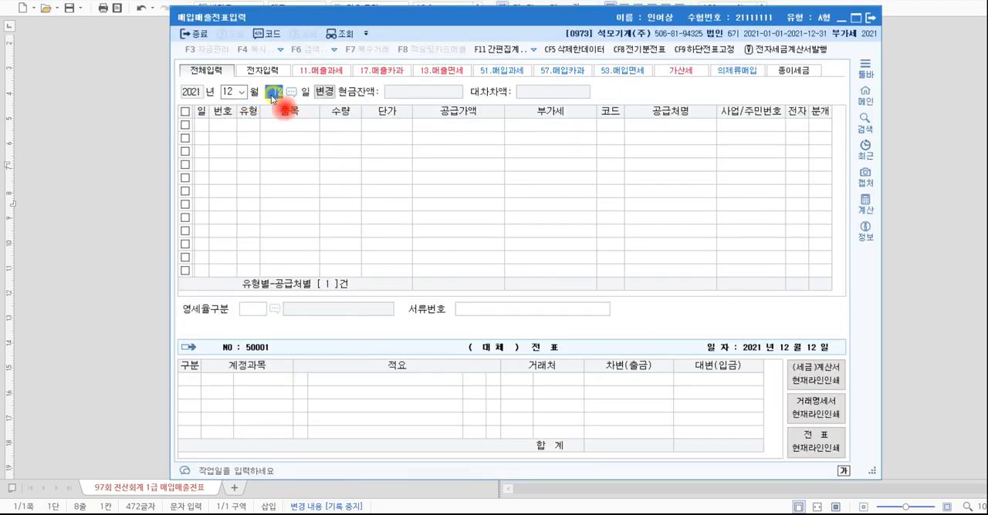
text(30)
key(Return)
text(5)
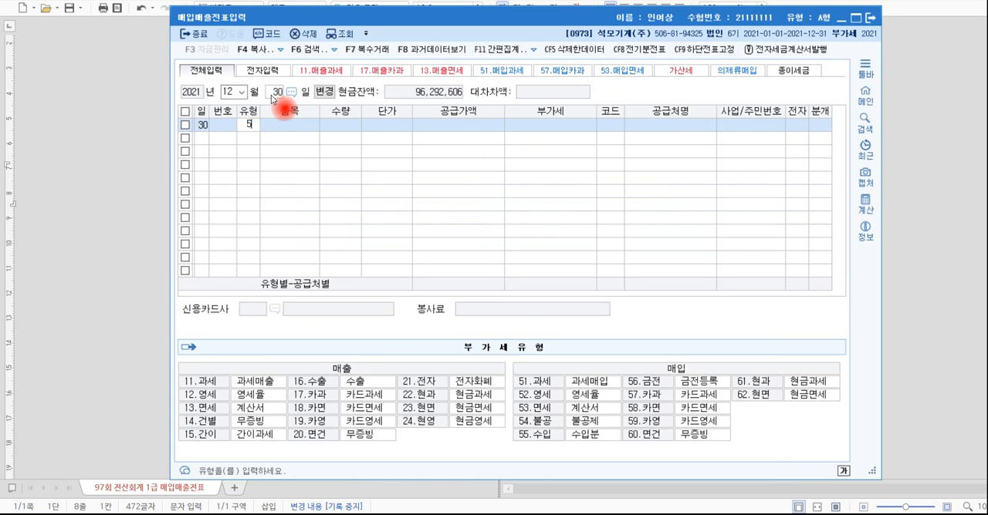
text(5)
key(Return)
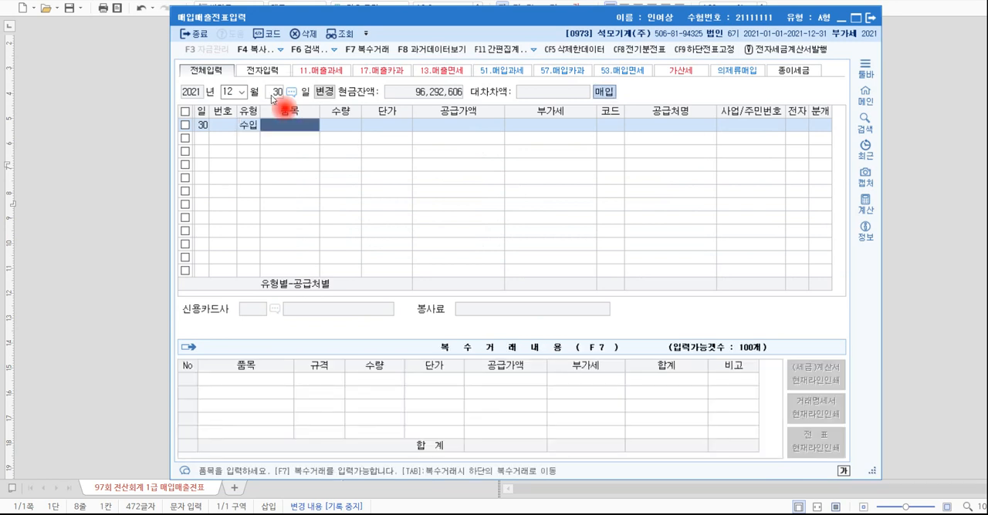
Enter 부가세 납부 as the purchase line's item and 40,000,000 as its supply value, accepting the calculated VAT.
text(북)
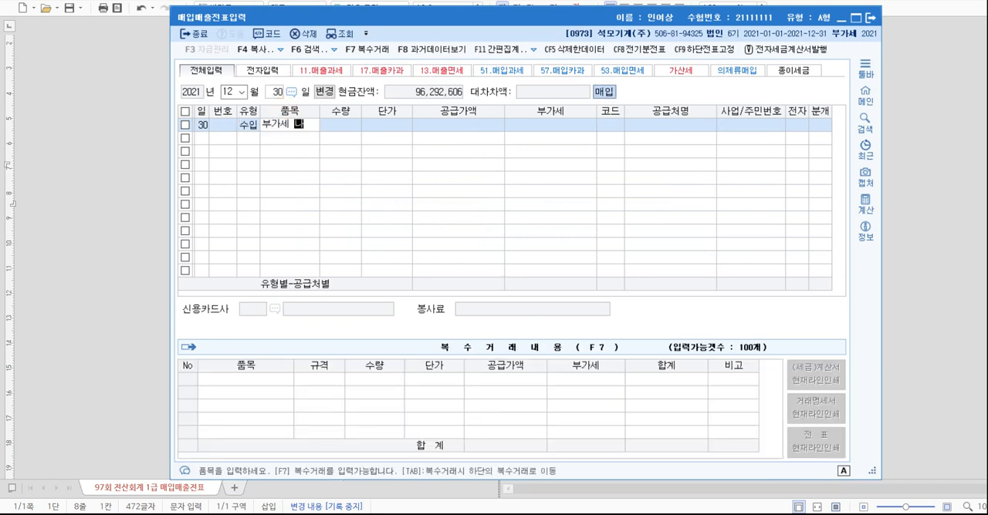
text(가세 납부)
key(Return)
key(Return)
key(Return)
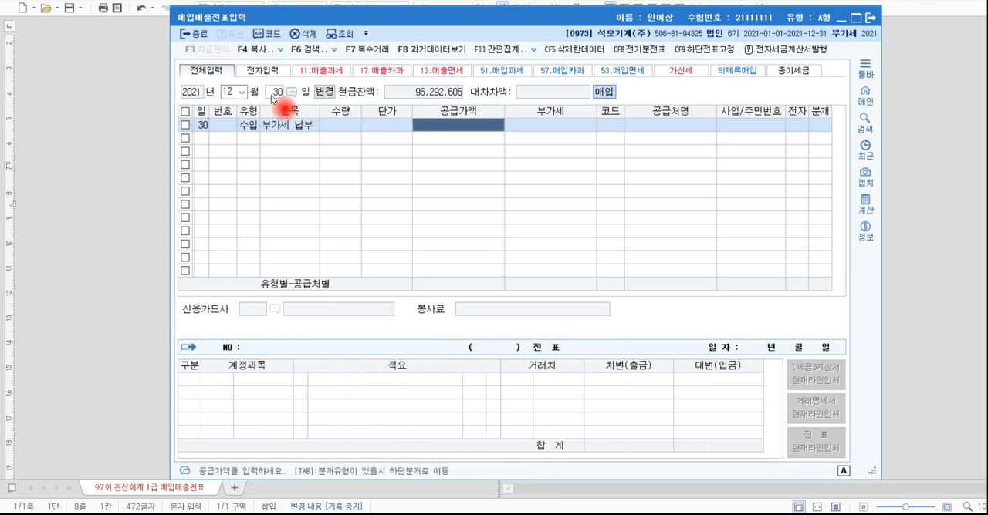
text(40,000,000)
key(Return)
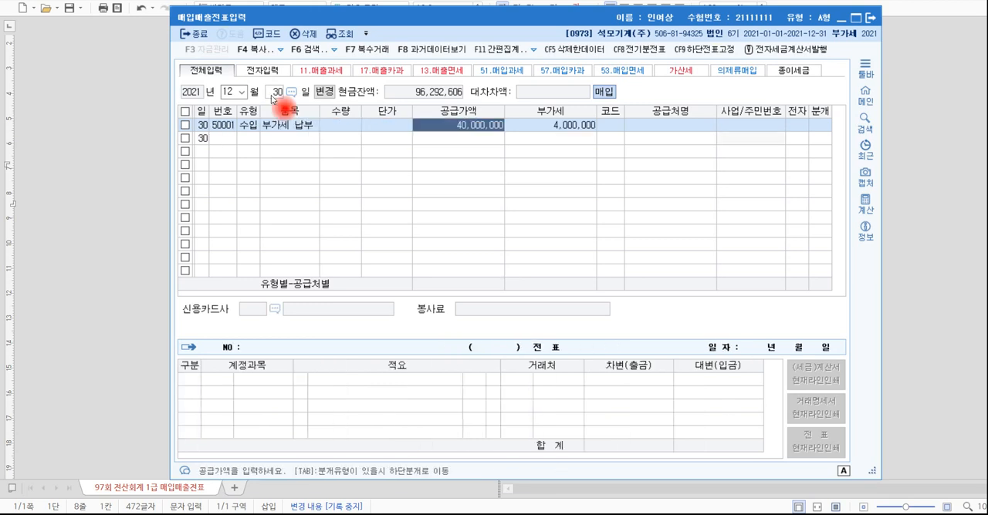
Set the purchase line's supplier to 인천세관, mark it as an electronic invoice (여), and choose 혼합 as the journal type.
key(Return)
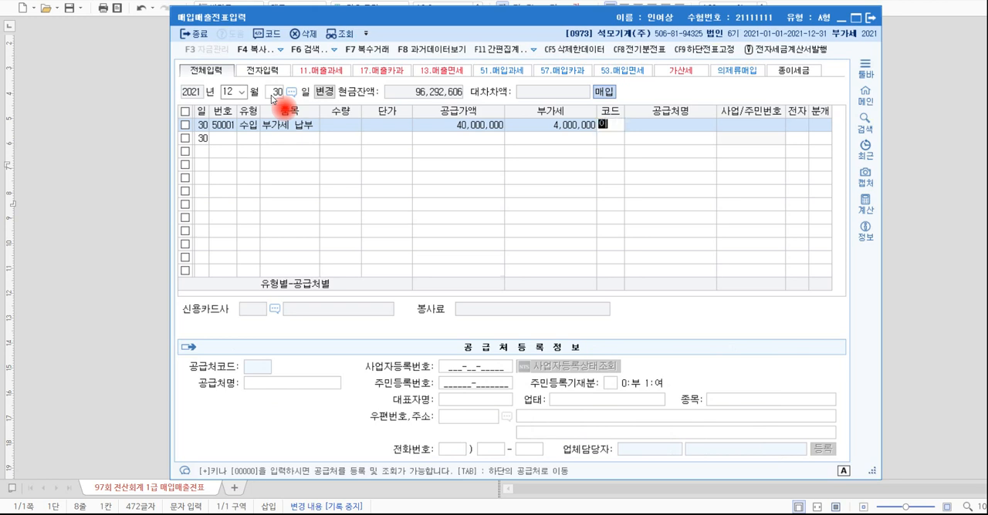
text(인천)
key(Return)
key(Return)
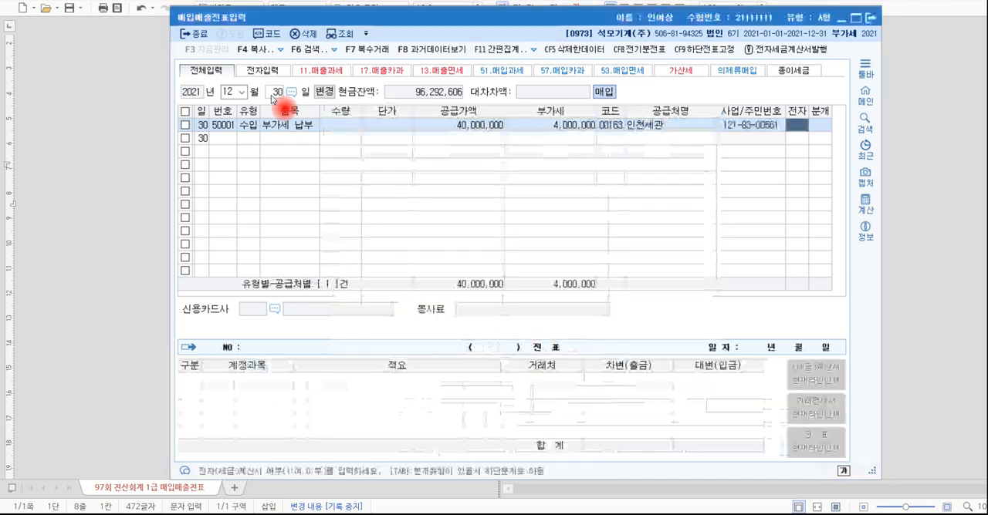
text(1)
key(Return)
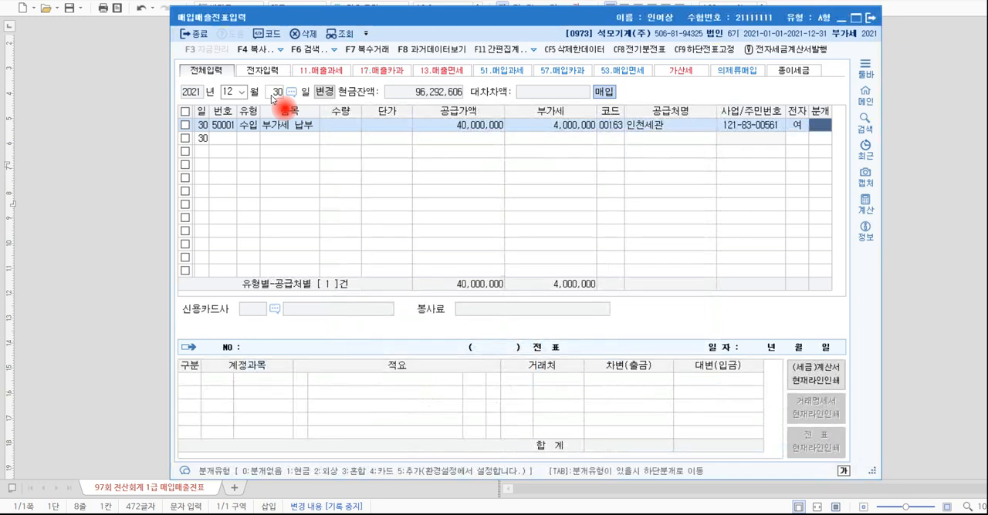
text(3)
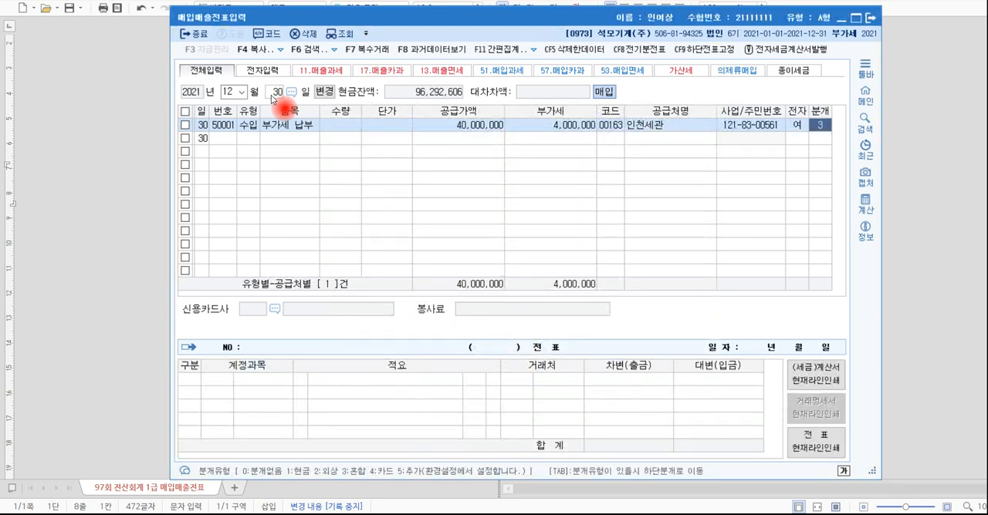
key(Return)
Switch to the problem document, highlight the 당좌수표로 납부 wording in transaction [6], and return to the KcLep voucher screen.
key(alt+Tab)
key(alt+Tab)
key(alt+Tab)
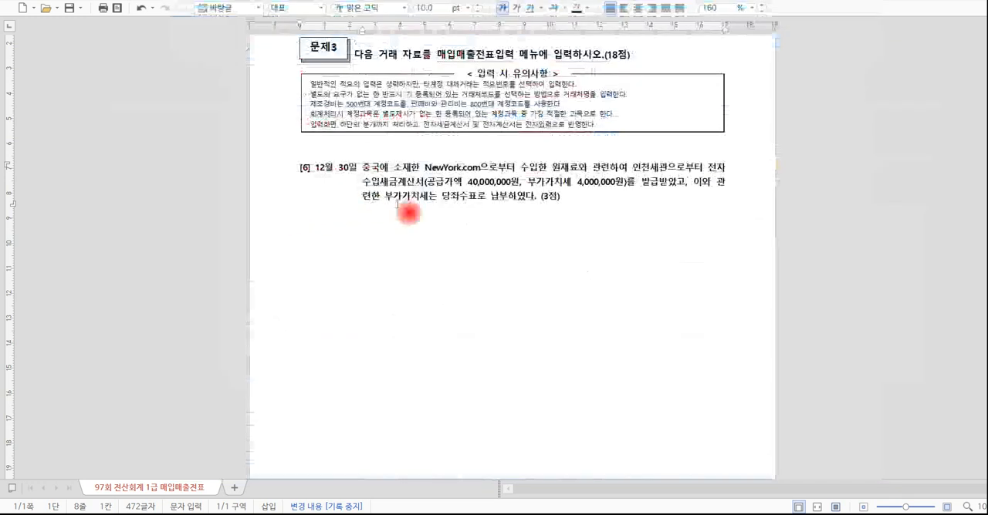
drag(442, 198, 505, 199)
key(alt+Tab)
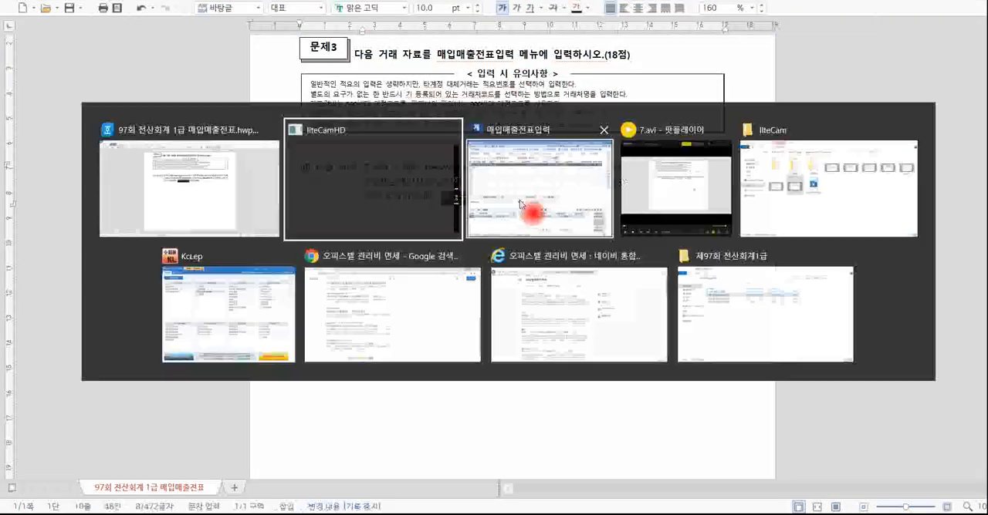
key(alt+Tab)
click(576, 205)
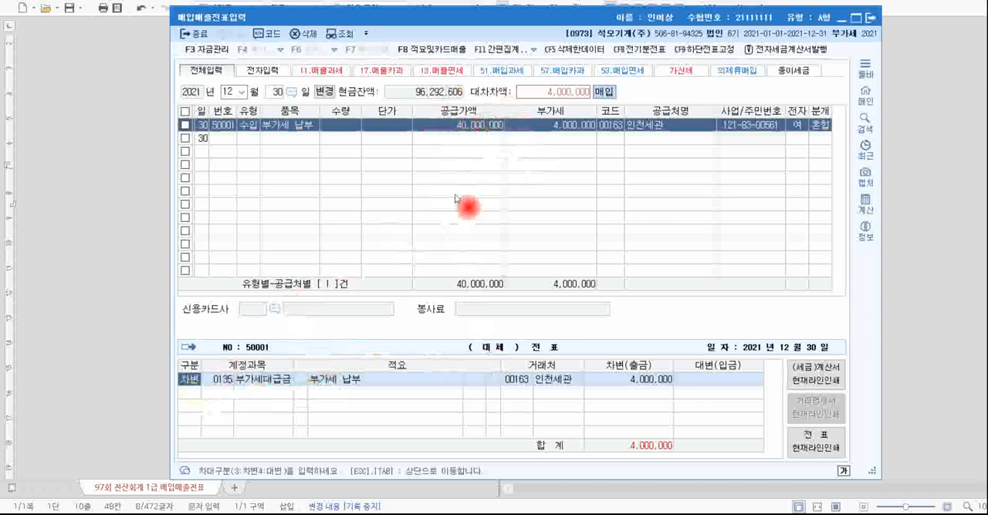
Add a 대변 line for account 0102 당좌예금 with 4,000,000 below the 부가세대급금 line, and switch back to the problem document.
key(Return)
key(Return)
key(Return)
key(Return)
key(Return)
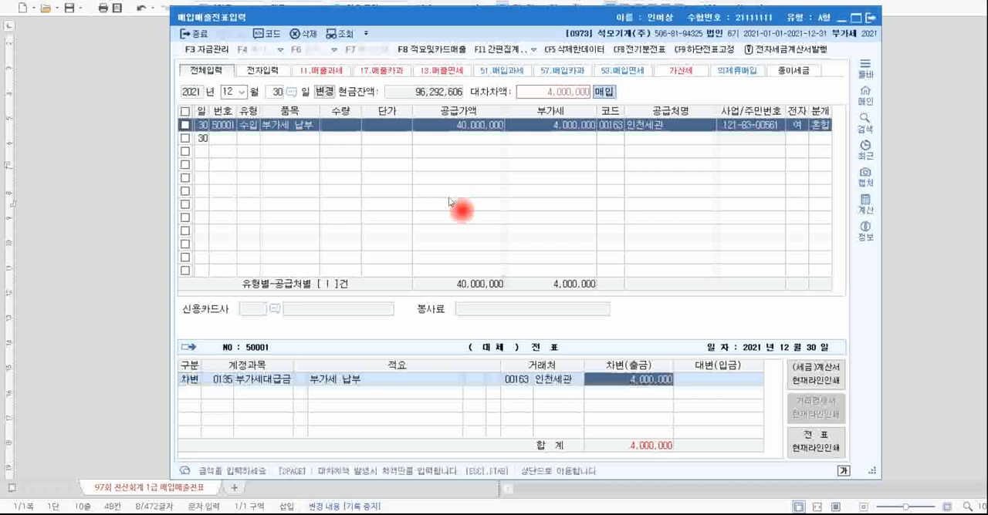
text(4102)
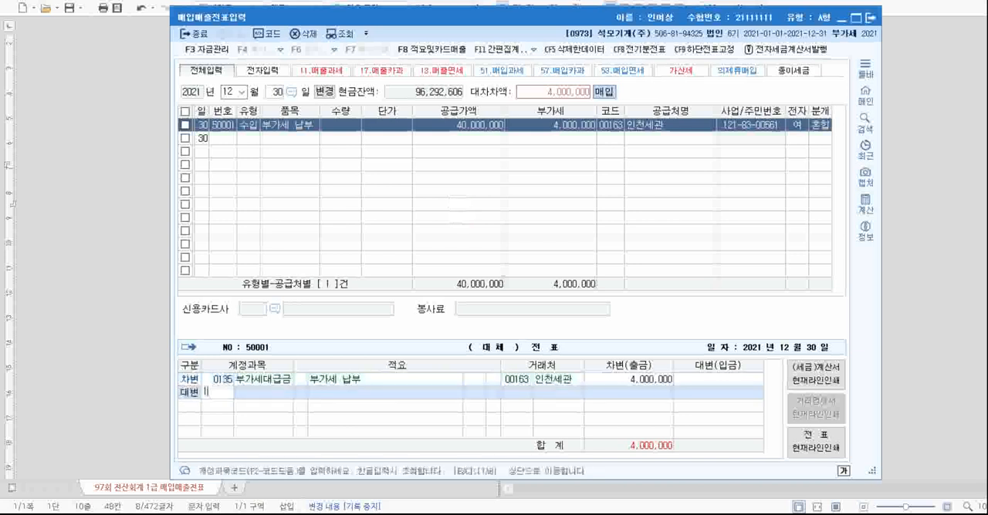
key(Return)
key(Return)
key(Return)
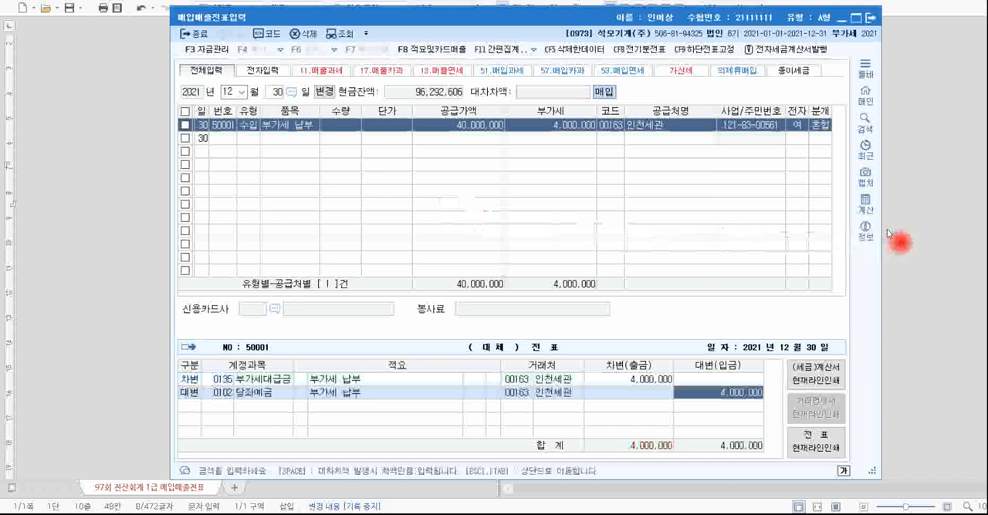
click(914, 232)
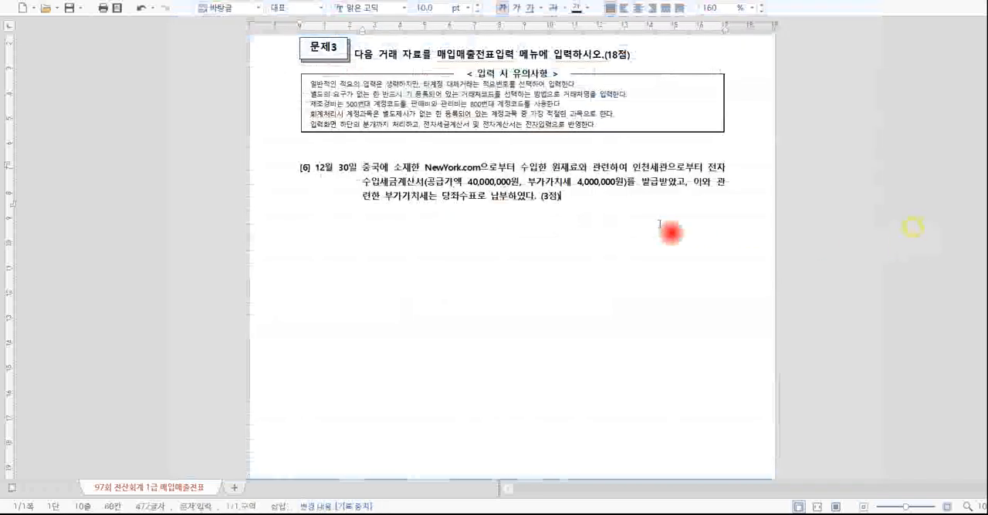
click(577, 206)
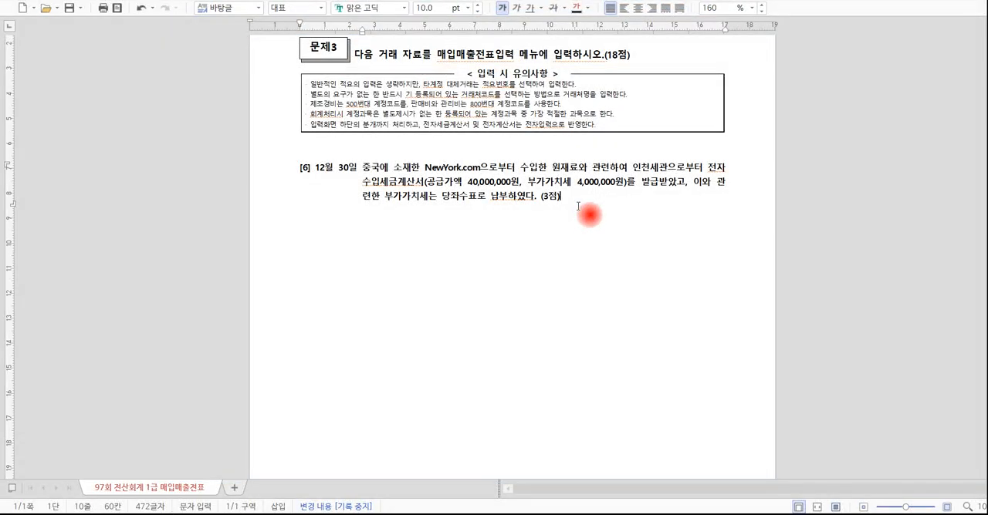